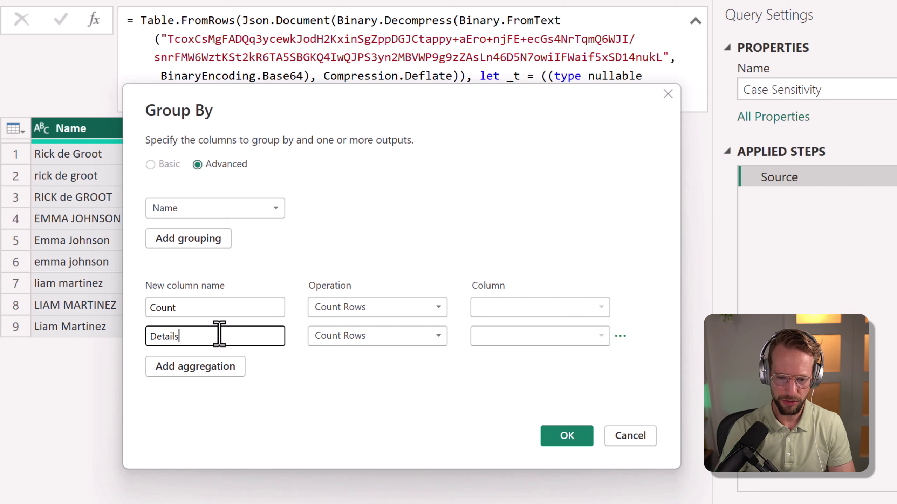
Set the Details aggregation to All Rows and apply the grouping by Name
{"action": "left_click", "coordinate": [359, 337]}
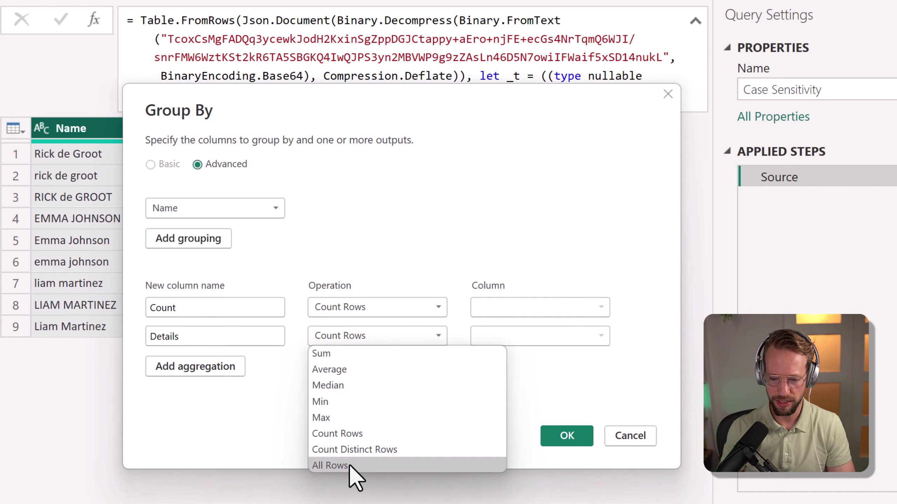
{"action": "left_click", "coordinate": [362, 465]}
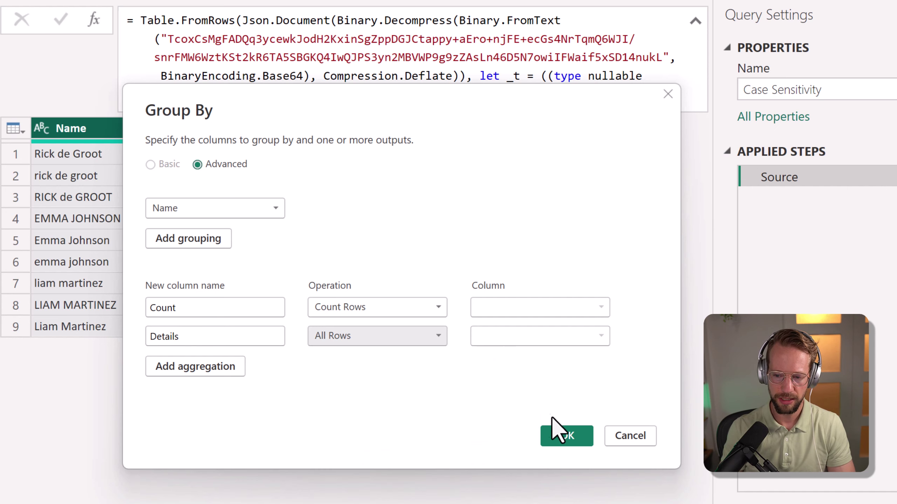
{"action": "left_click", "coordinate": [548, 435]}
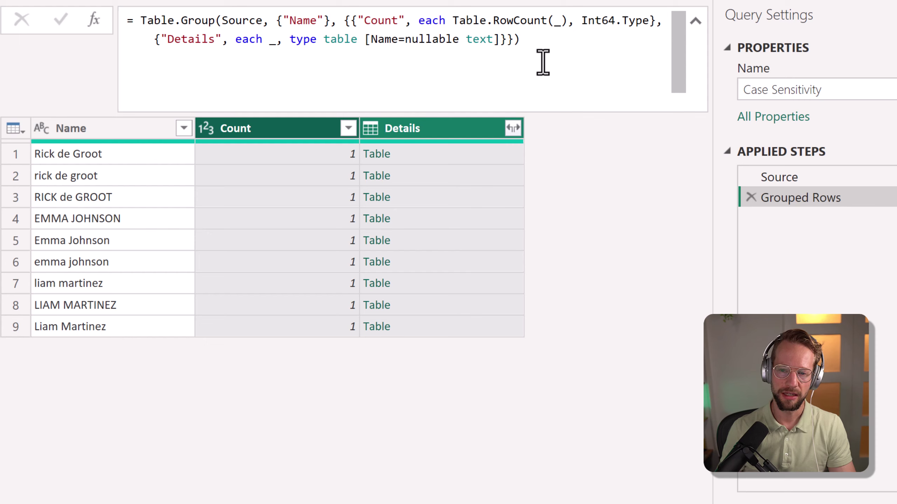
Add GroupKind.Global on a new line as the fourth argument of the Table.Group formula and apply it
{"action": "left_click", "coordinate": [520, 49]}
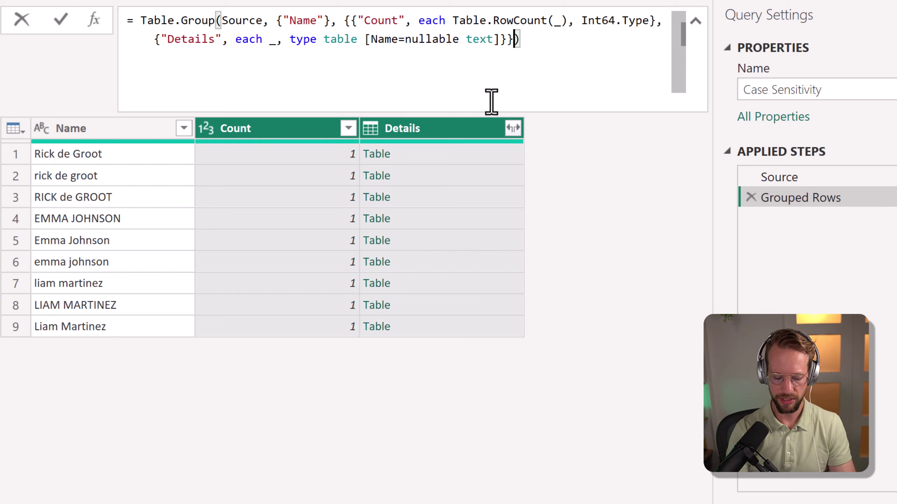
{"action": "type", "text": ","}
{"action": "key", "text": "shift+Return"}
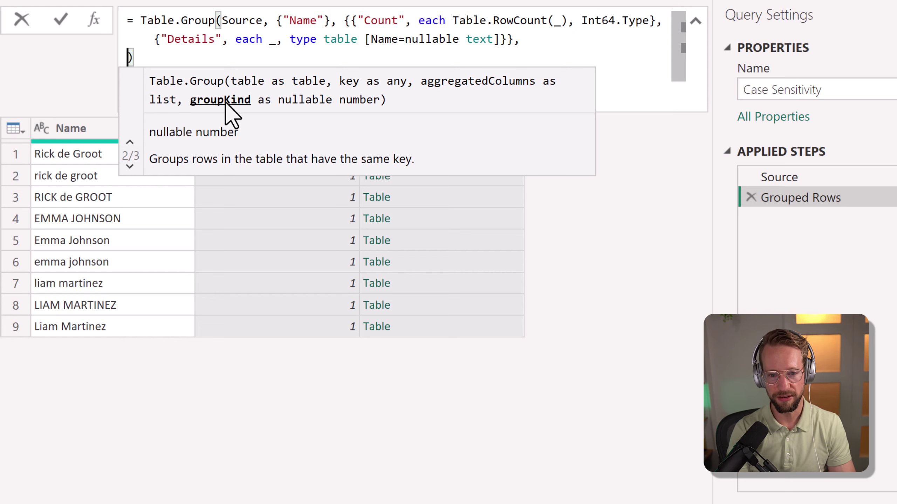
{"action": "type", "text": "Gropu"}
{"action": "key", "text": "BackSpace"}
{"action": "key", "text": "BackSpace"}
{"action": "type", "text": "up"}
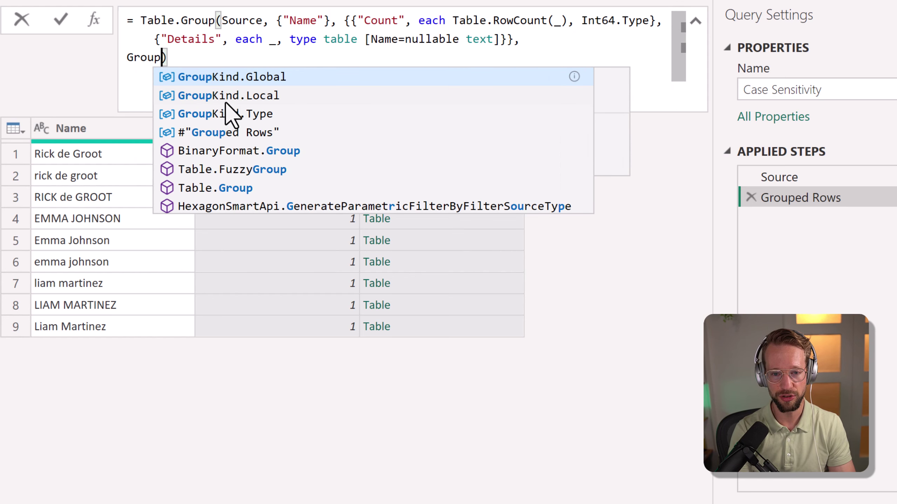
{"action": "type", "text": "Kind.Global"}
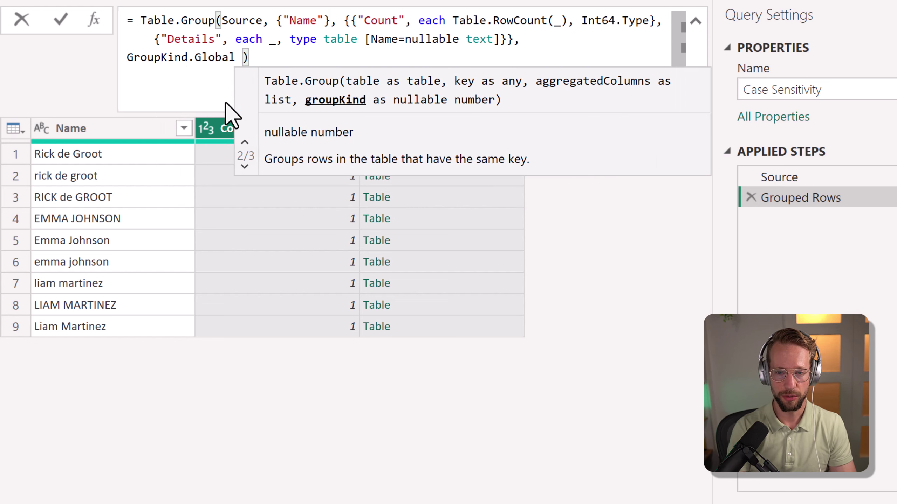
{"action": "key", "text": "Return"}
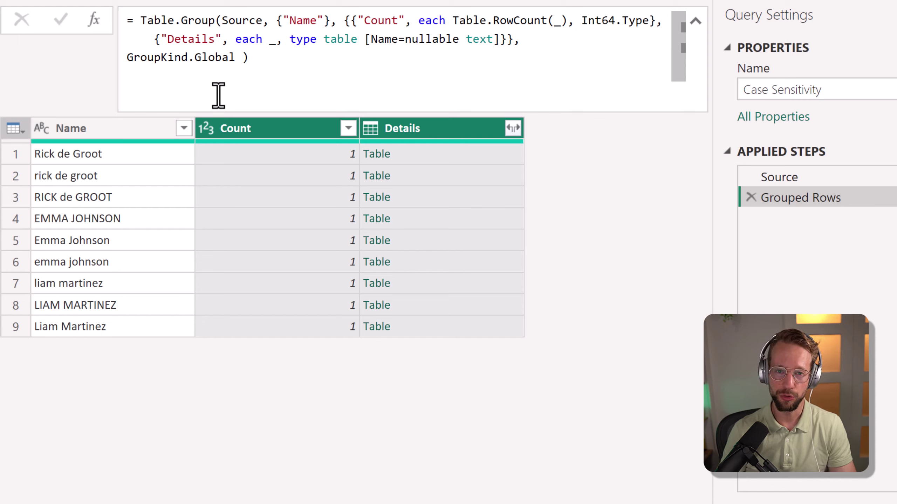
Add Comparer.Ordinal as the fifth argument of Table.Group, after GroupKind.Global, and apply the formula
{"action": "left_click", "coordinate": [236, 58]}
{"action": "type", "text": ","}
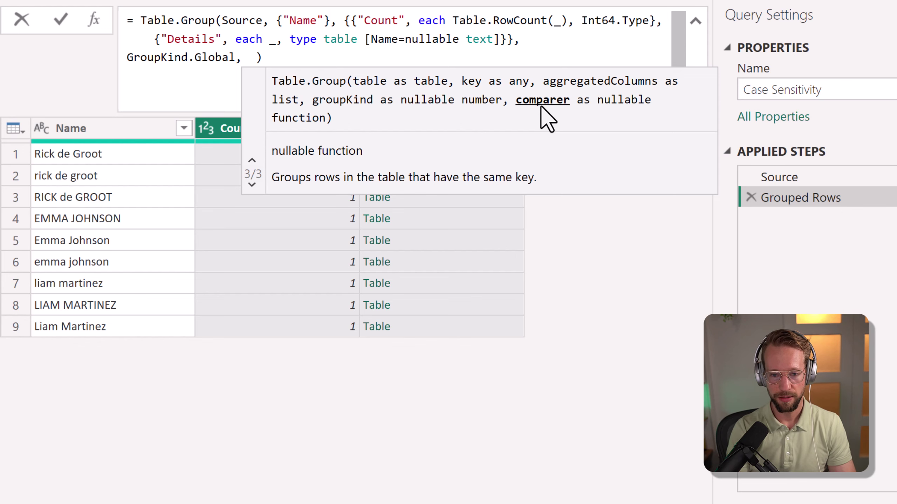
{"action": "type", "text": "Ord"}
{"action": "key", "text": "BackSpace"}
{"action": "key", "text": "BackSpace"}
{"action": "key", "text": "BackSpace"}
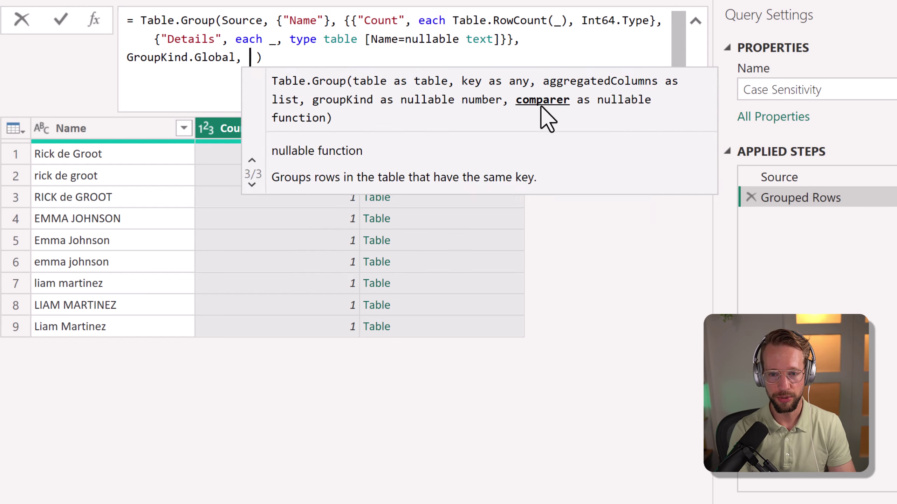
{"action": "type", "text": "Comparer."}
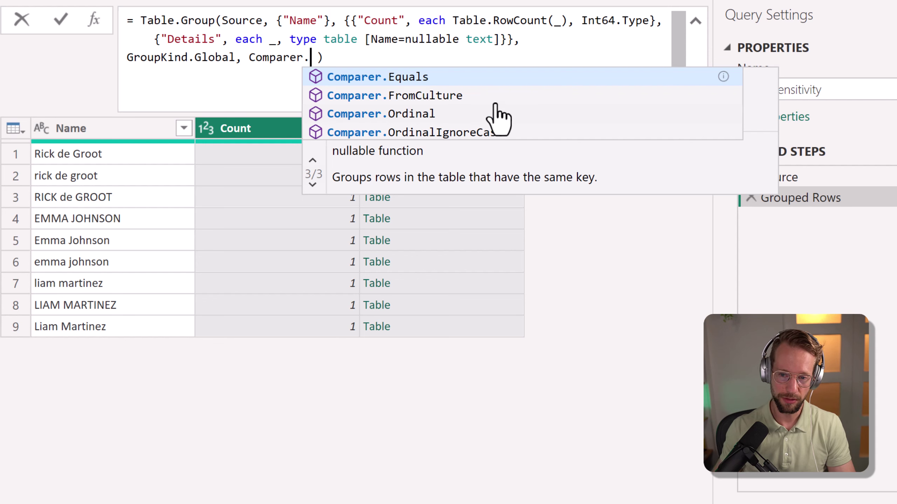
{"action": "left_click", "coordinate": [445, 115]}
{"action": "left_click", "coordinate": [377, 57]}
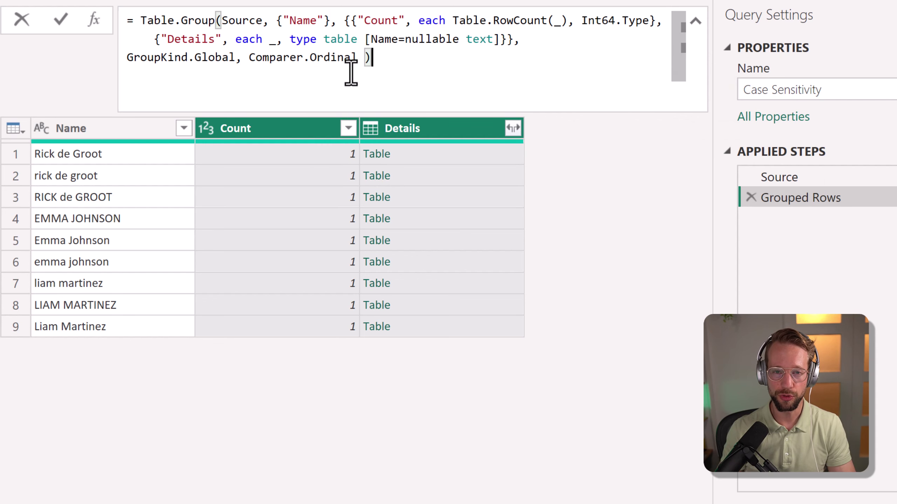
{"action": "left_click", "coordinate": [579, 203]}
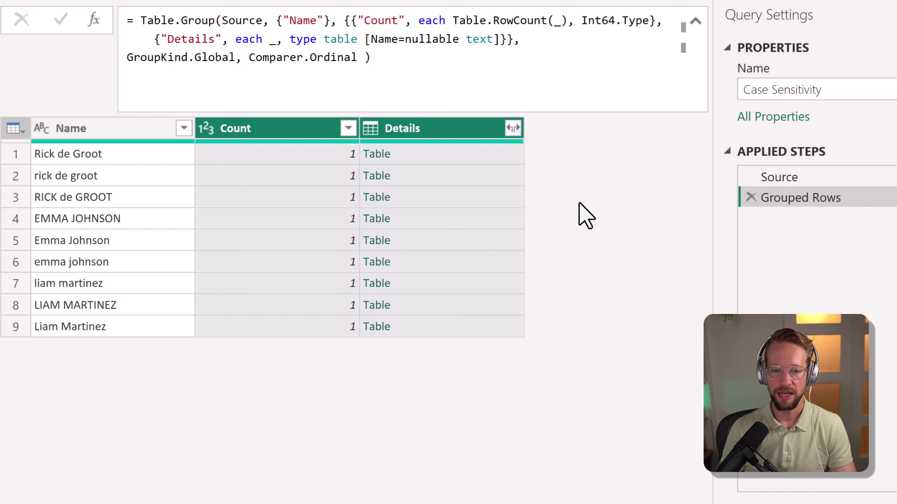
{"action": "left_click", "coordinate": [102, 132]}
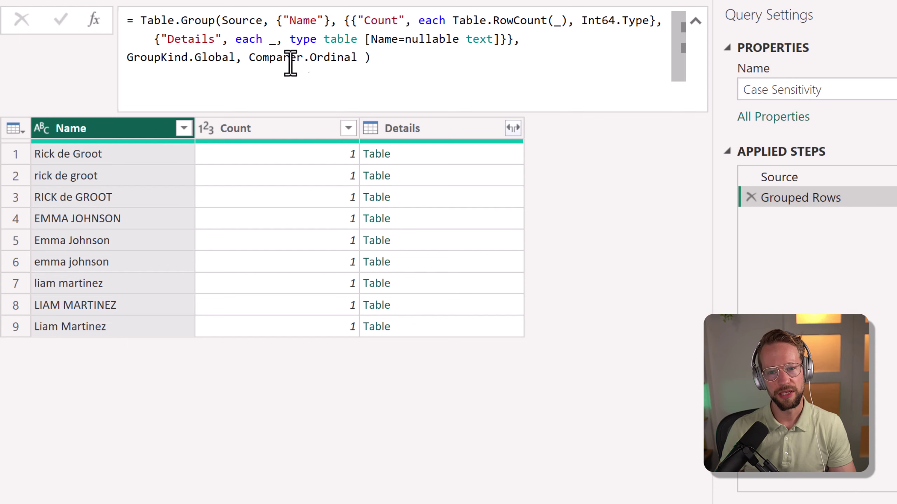
Change the comparer argument to Comparer.OrdinalIgnoreCase, apply the formula, and preview the first group's nested Details table in an enlarged pane
{"action": "left_click", "coordinate": [356, 57]}
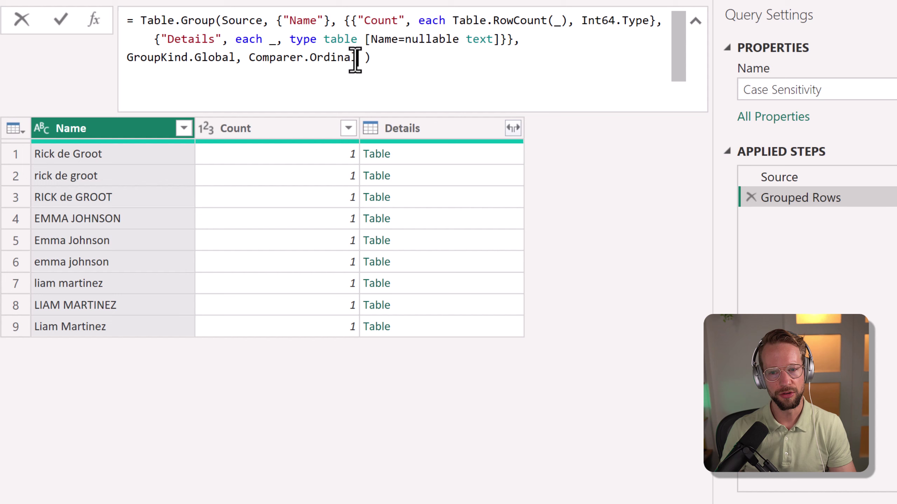
{"action": "double_click", "coordinate": [337, 57]}
{"action": "type", "text": "Ordi"}
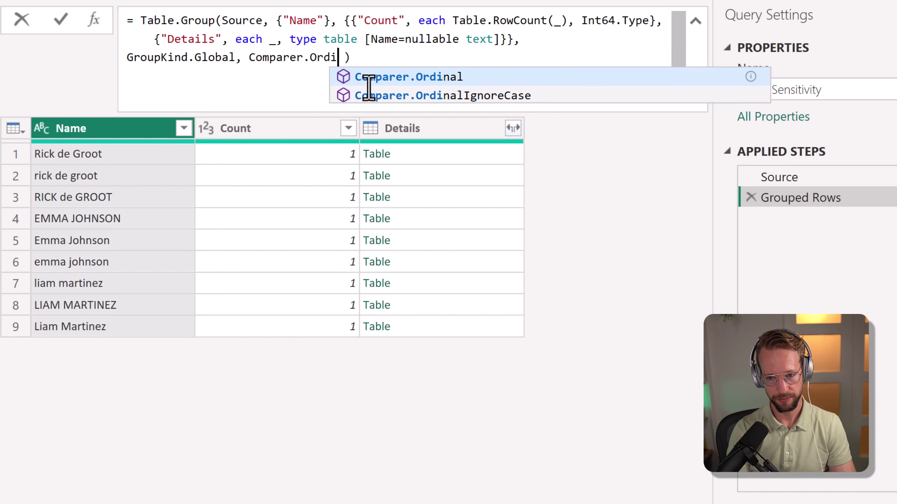
{"action": "left_click", "coordinate": [455, 96]}
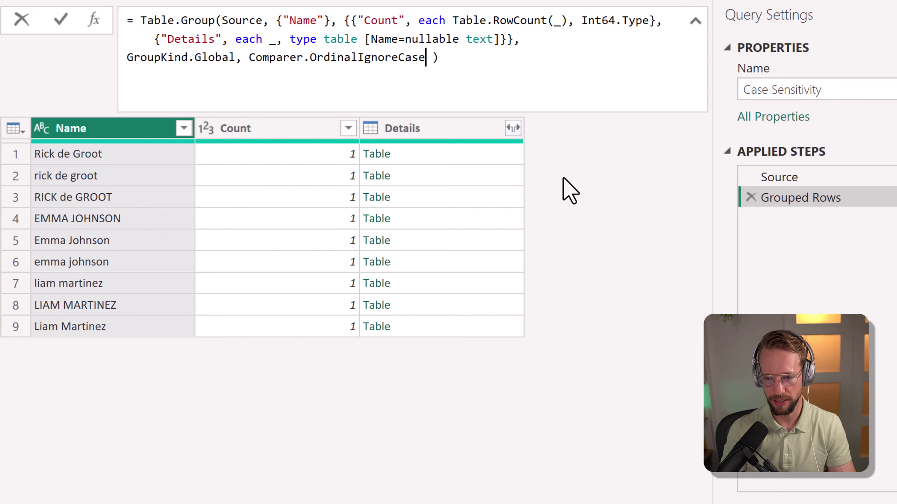
{"action": "key", "text": "Return"}
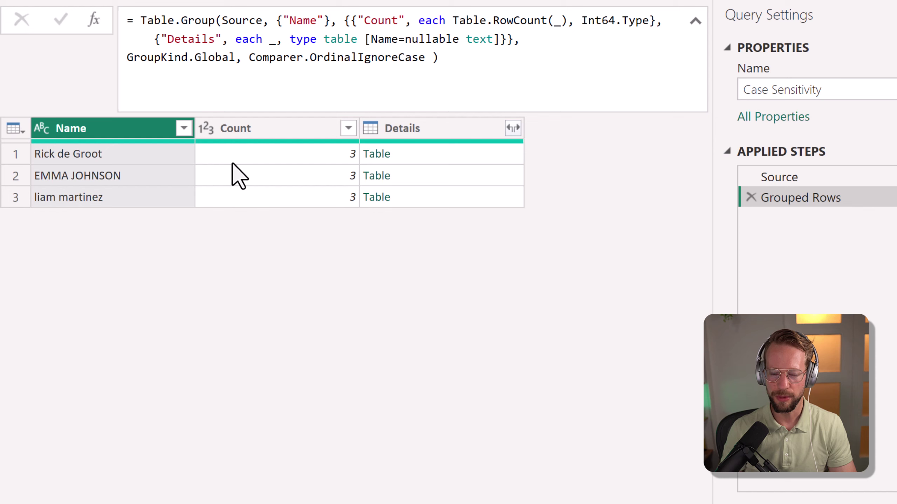
{"action": "left_click", "coordinate": [425, 159]}
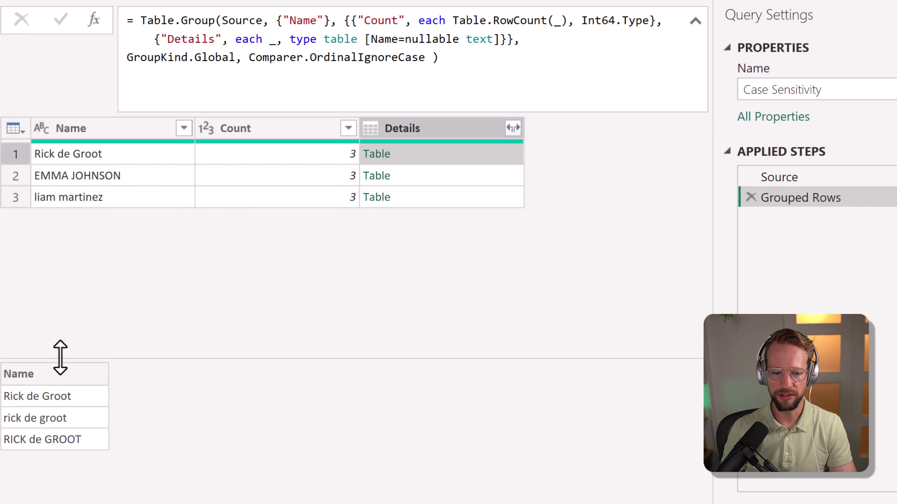
{"action": "left_click_drag", "start_coordinate": [60, 358], "coordinate": [82, 231]}
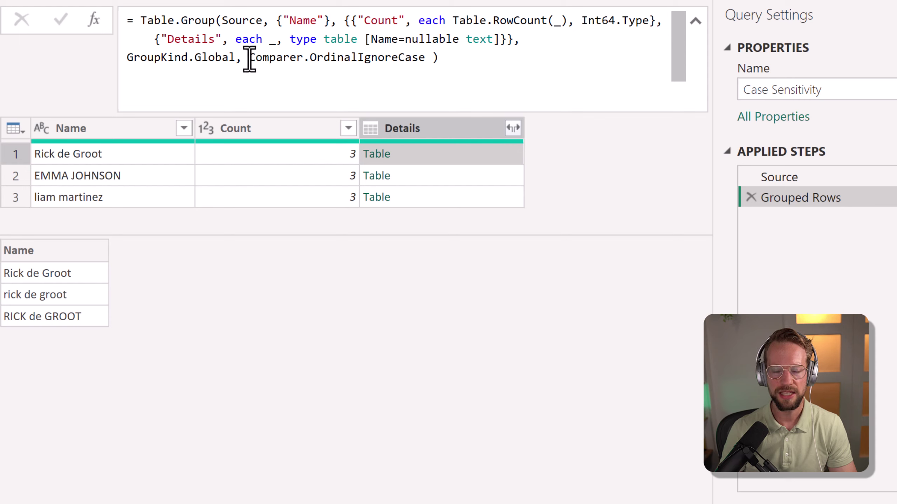
Replace the Comparer.OrdinalIgnoreCase argument with the start of a custom function, ( x, y ) =>
{"action": "left_click_drag", "start_coordinate": [249, 58], "coordinate": [425, 60]}
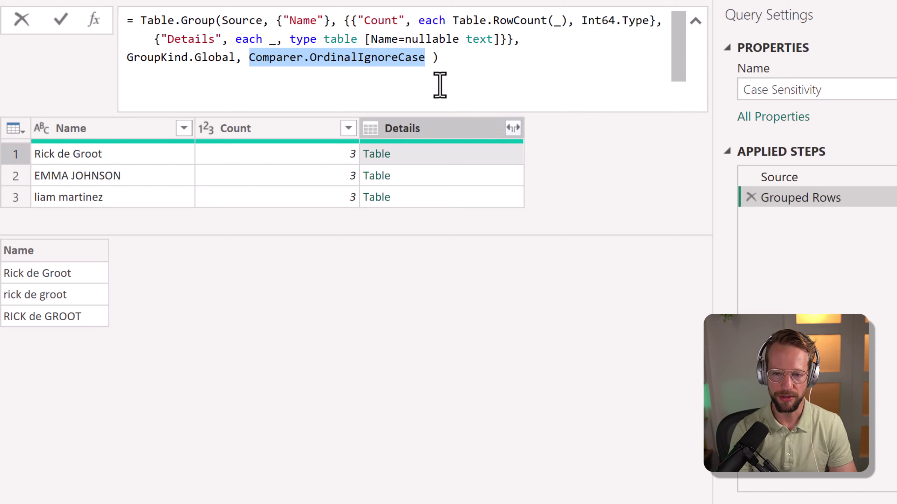
{"action": "type", "text": "("}
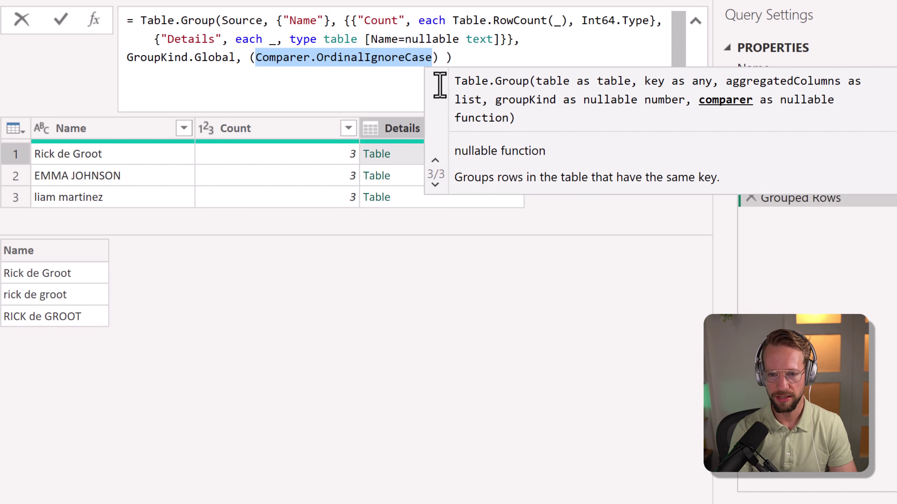
{"action": "type", "text": "x, y"}
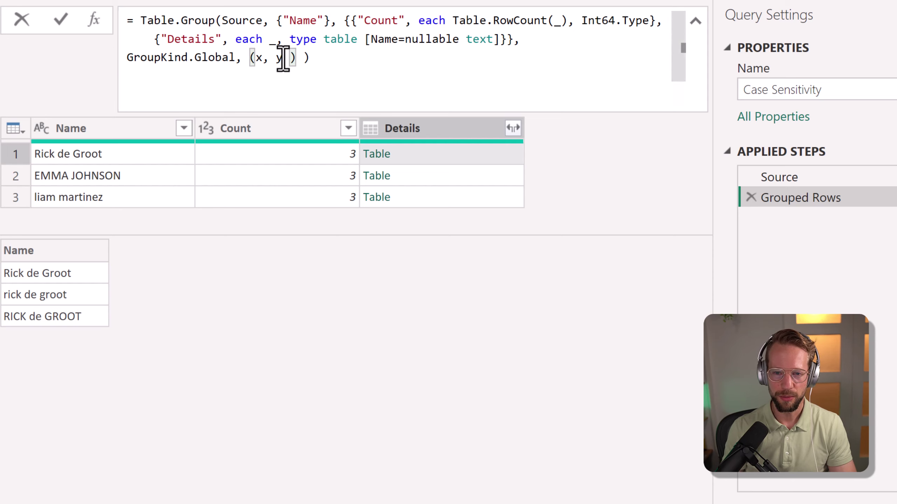
{"action": "left_click", "coordinate": [256, 56]}
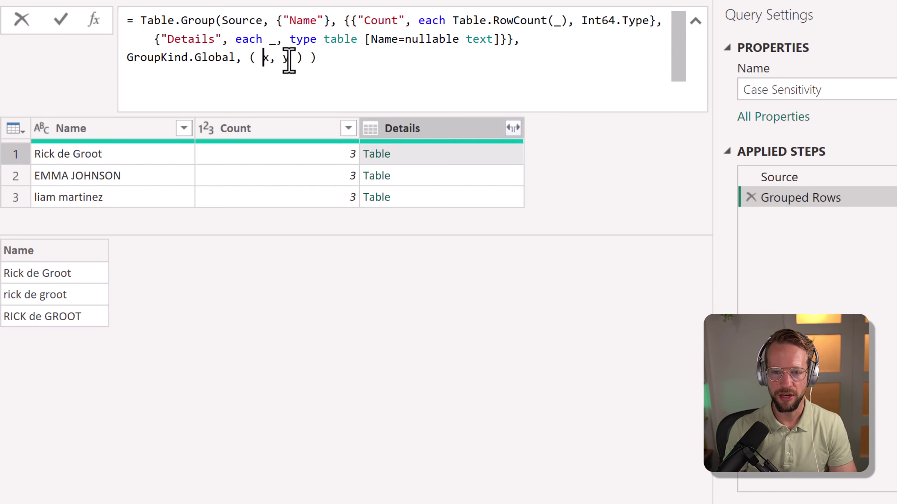
{"action": "left_click_drag", "start_coordinate": [294, 60], "coordinate": [262, 58]}
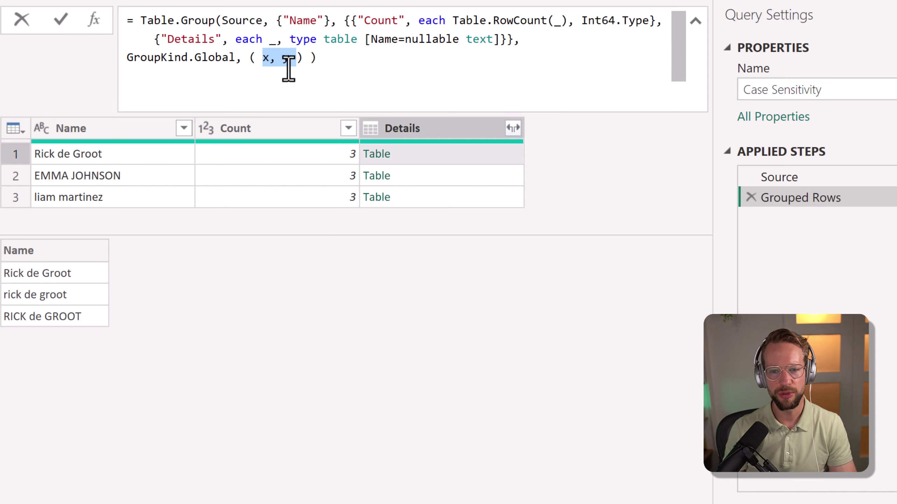
{"action": "left_click", "coordinate": [306, 60]}
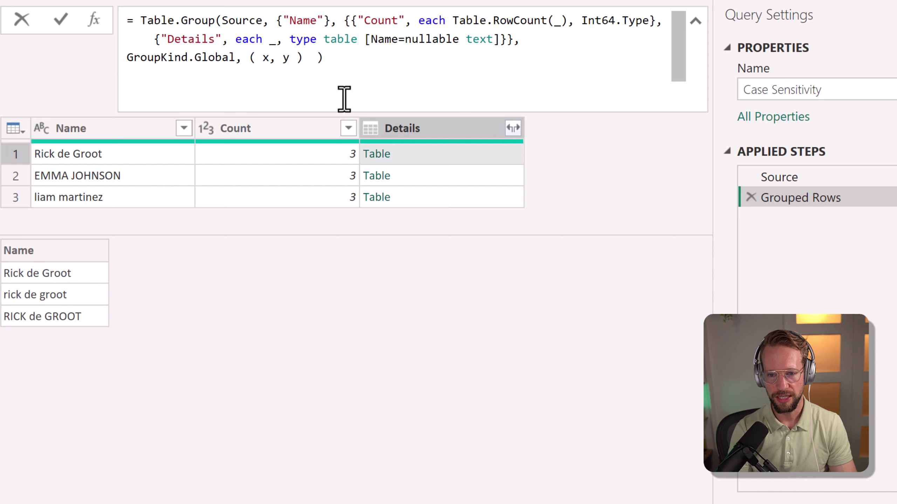
{"action": "type", "text": "=>"}
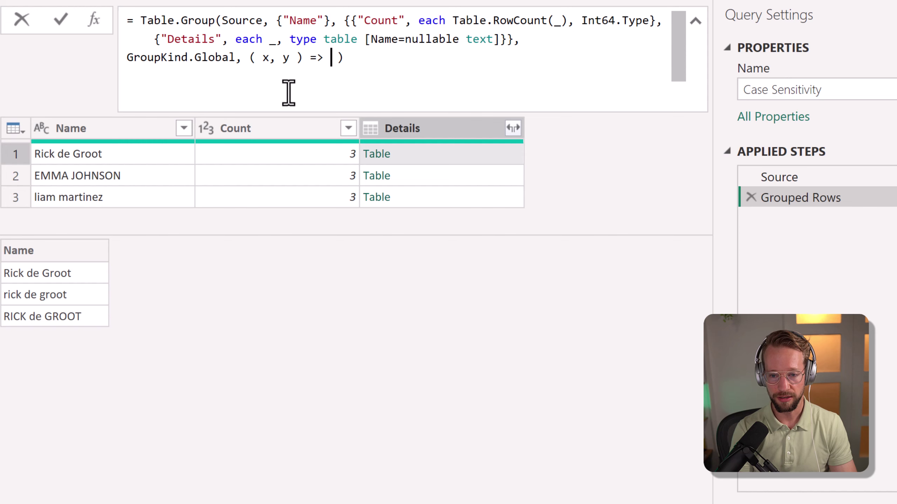
Complete the custom comparer function with the body Comparer.OrdinalIgnoreCase( x, y ) and apply the formula
{"action": "type", "text": "Comparer"}
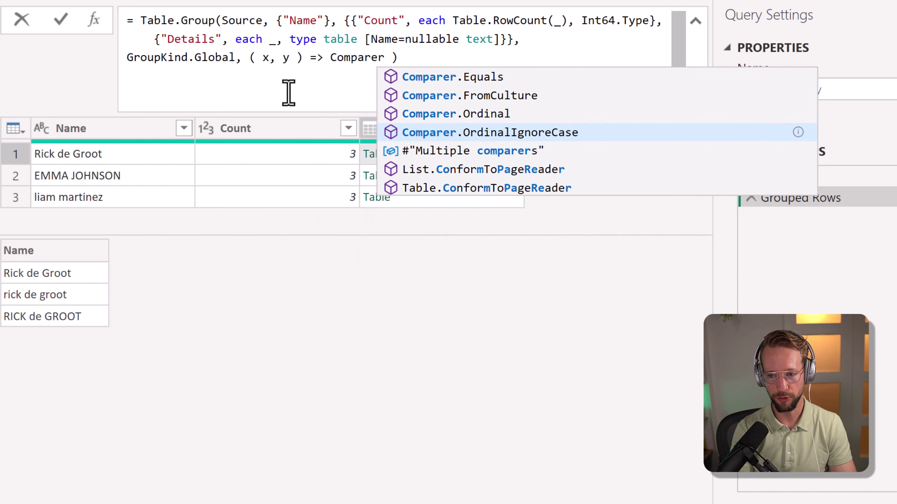
{"action": "key", "text": "Tab"}
{"action": "type", "text": "("}
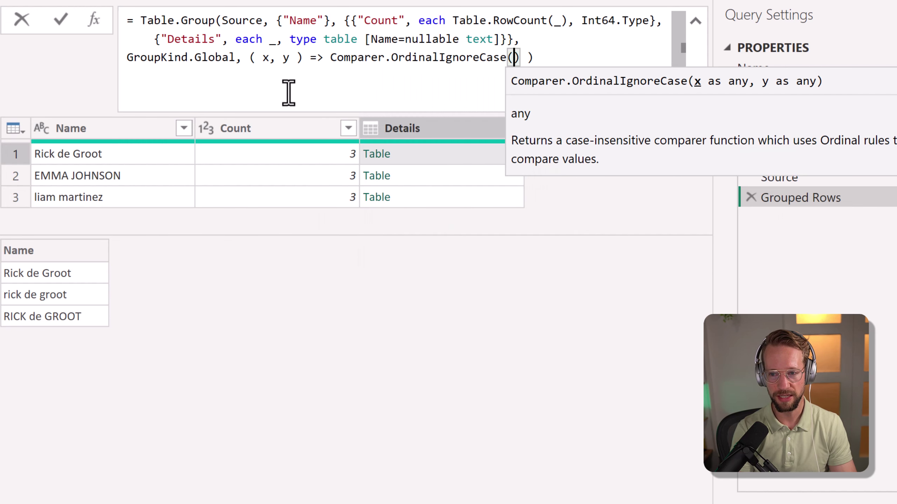
{"action": "type", "text": " x, y"}
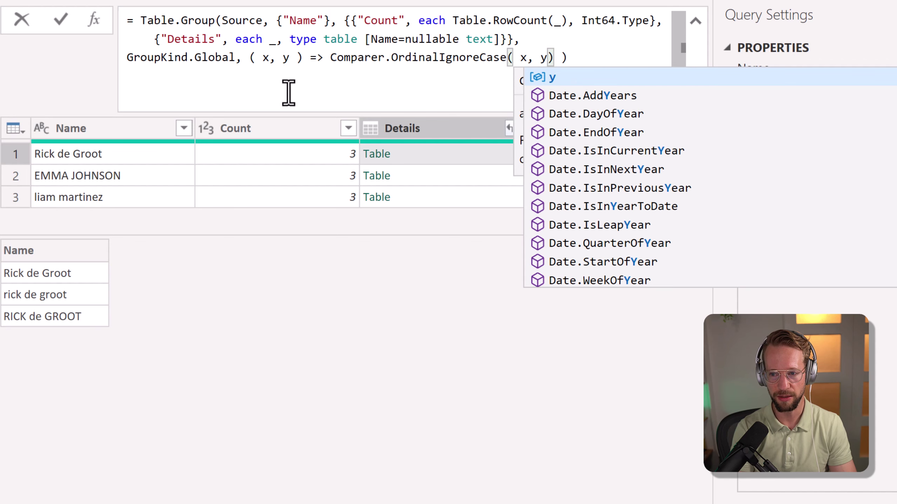
{"action": "key", "text": "Return"}
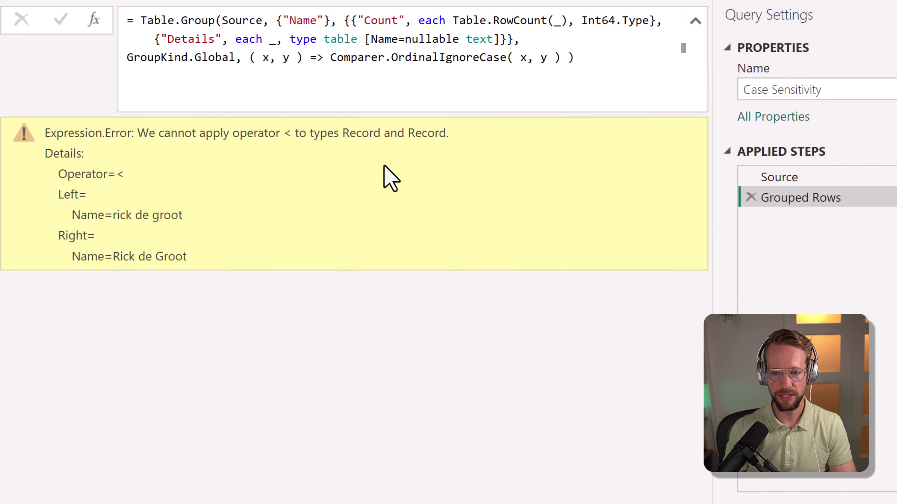
Make the custom comparer refer to the Name field by changing its arguments to x[Name] and y[Name], and apply the formula
{"action": "left_click", "coordinate": [528, 58]}
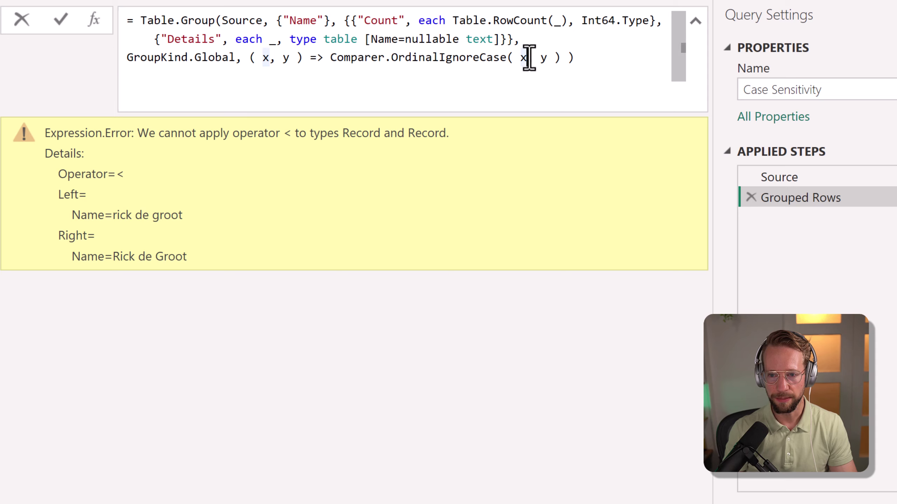
{"action": "type", "text": "[Name]"}
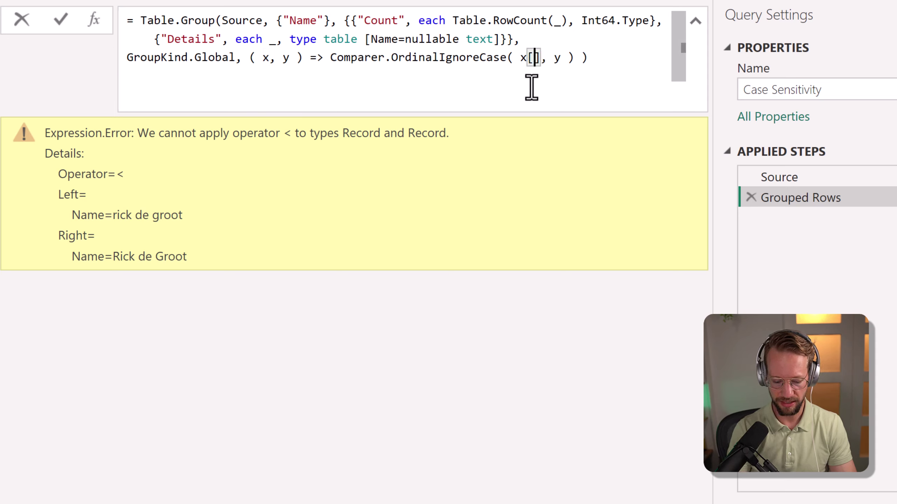
{"action": "key", "text": "Right"}
{"action": "key", "text": "Right"}
{"action": "key", "text": "Right"}
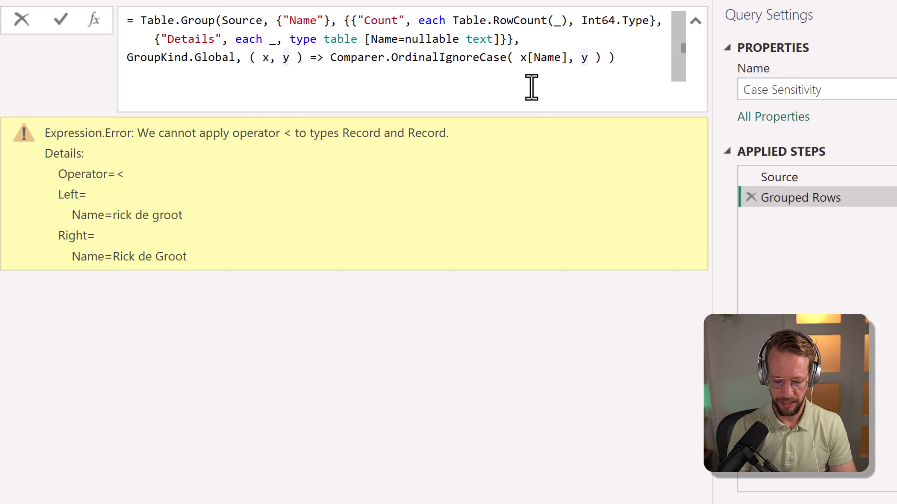
{"action": "type", "text": "[Name"}
{"action": "key", "text": "Return"}
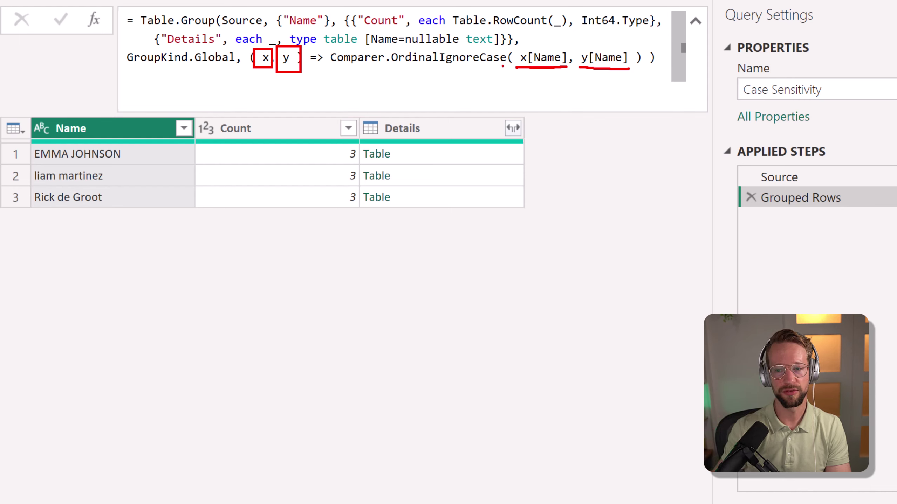
Replace the Comparer.OrdinalIgnoreCase call in the custom comparer function with an empty Value.Compare call
{"action": "key", "text": "Escape"}
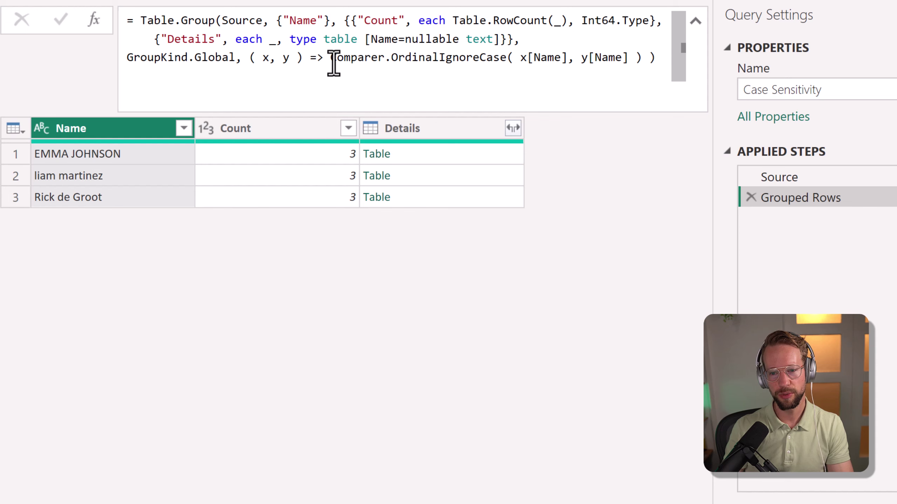
{"action": "left_click_drag", "start_coordinate": [330, 58], "coordinate": [663, 64]}
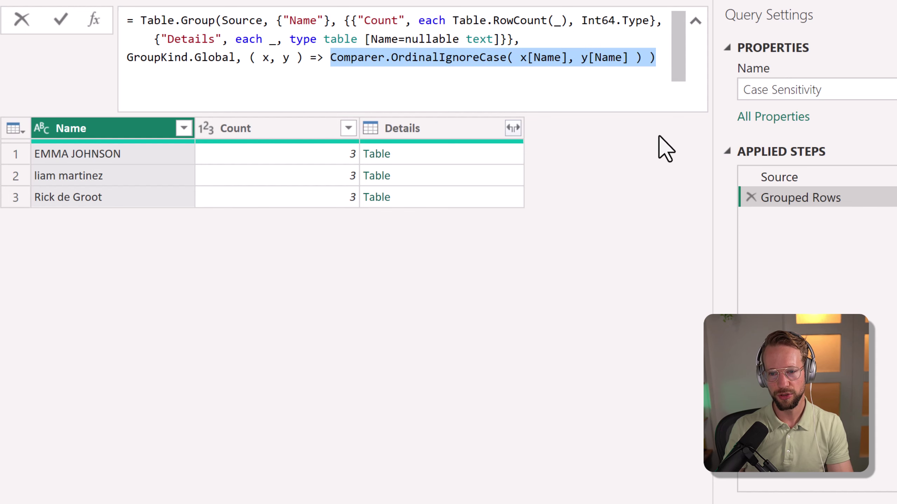
{"action": "type", "text": "V"}
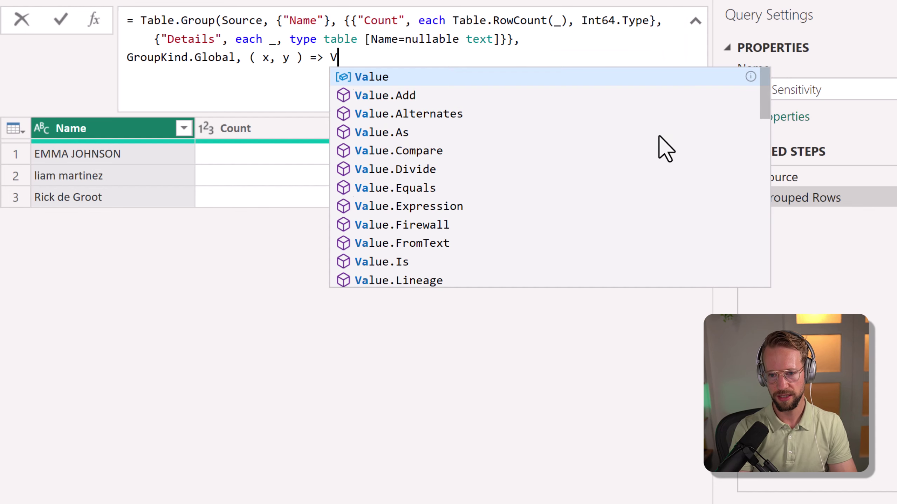
{"action": "type", "text": "alue.Compare"}
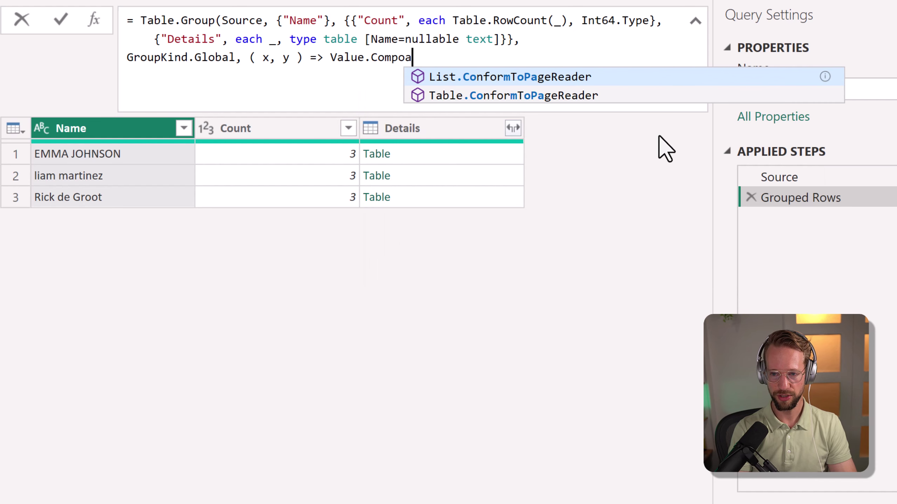
{"action": "type", "text": "("}
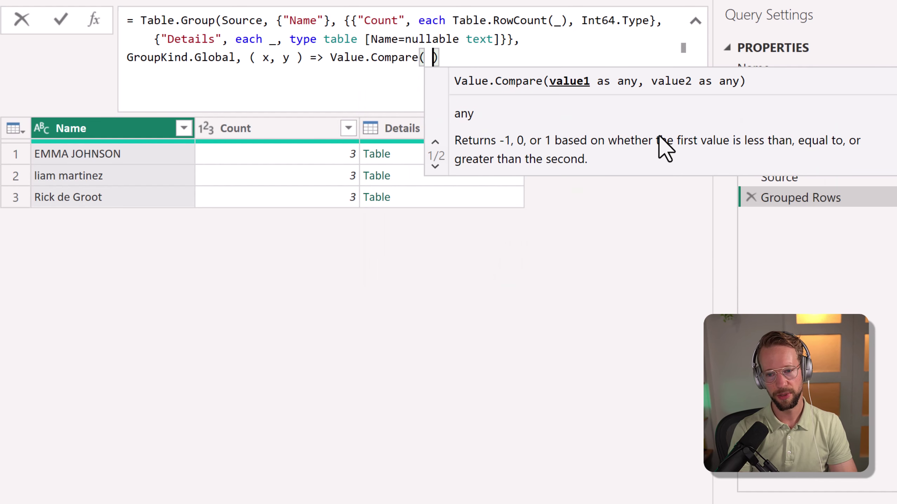
{"action": "key", "text": "Left"}
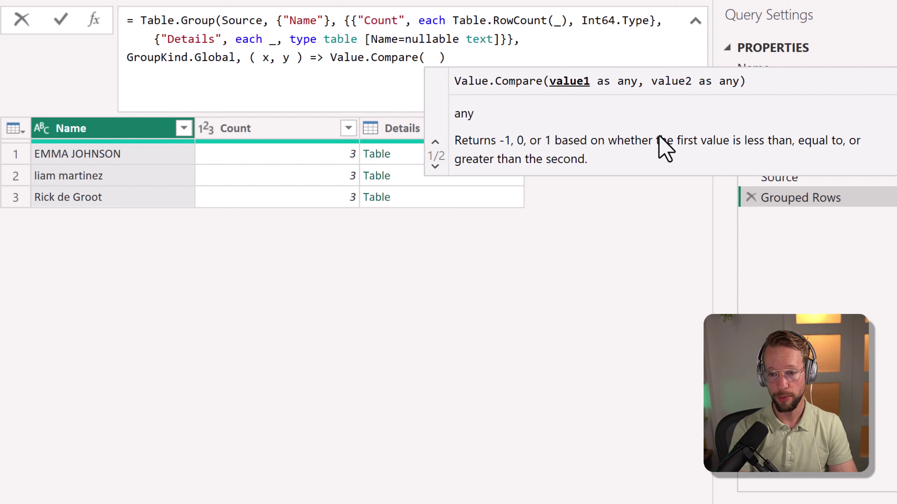
Give Value.Compare the arguments x[Name] and y[Name], close the Table.Group call, and apply the formula
{"action": "type", "text": "x[Name"}
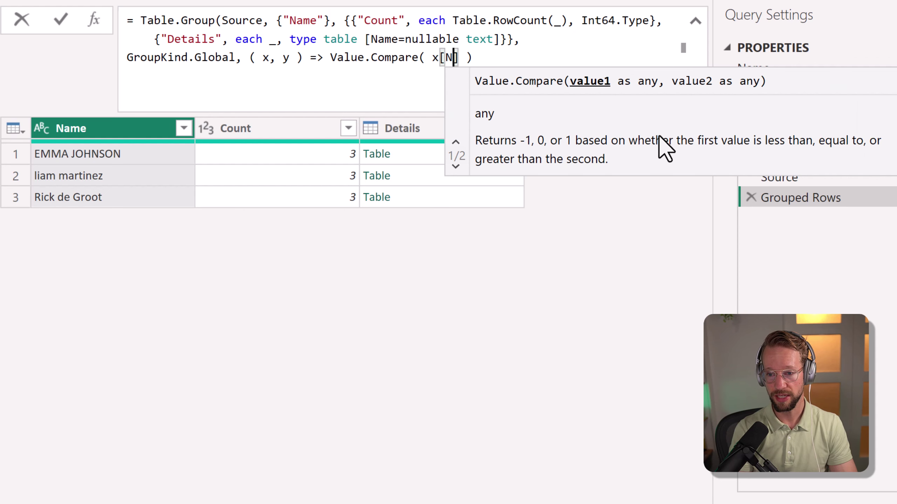
{"action": "type", "text": "], "}
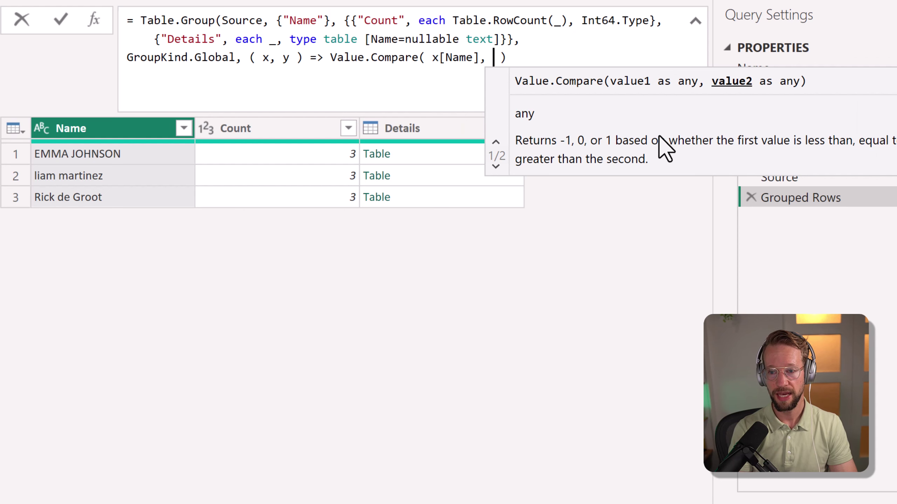
{"action": "type", "text": "y[Name"}
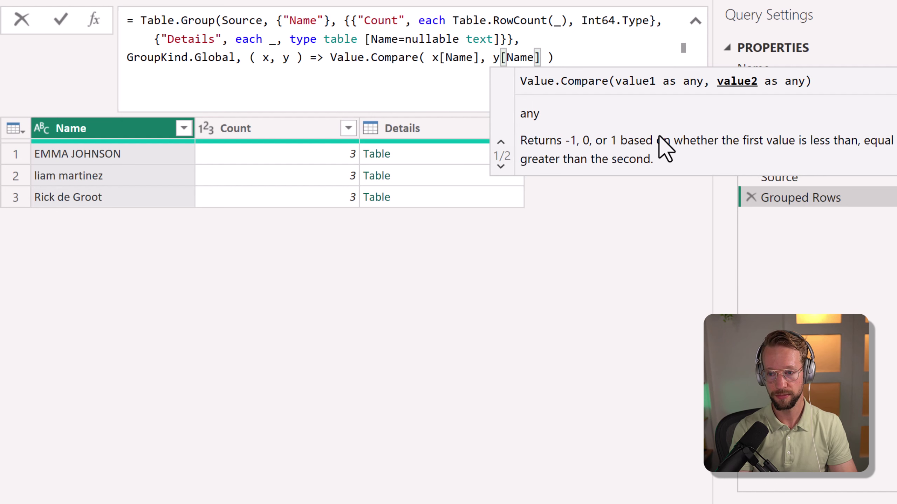
{"action": "left_click", "coordinate": [583, 57]}
{"action": "type", "text": ")"}
{"action": "left_click", "coordinate": [468, 370]}
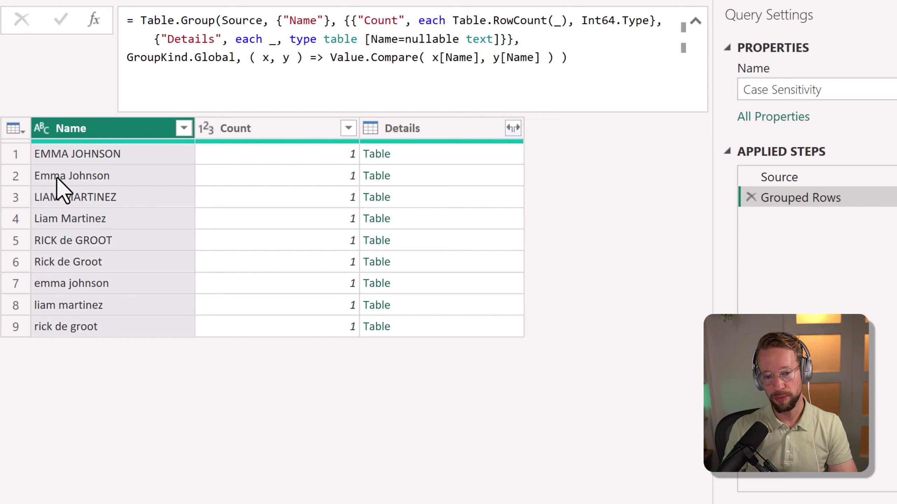
Wrap x[Name] in Text.Lower and move the Value.Compare expression onto its own line
{"action": "left_click", "coordinate": [432, 57]}
{"action": "type", "text": "Text.Lower("}
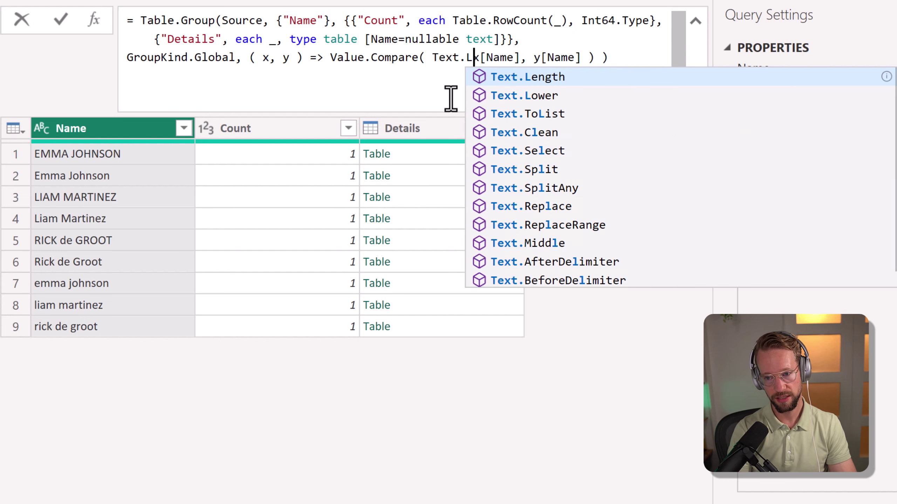
{"action": "key", "text": "Right"}
{"action": "key", "text": "Right"}
{"action": "key", "text": "Right"}
{"action": "key", "text": "Right"}
{"action": "key", "text": "Right"}
{"action": "key", "text": "Right"}
{"action": "key", "text": "Right"}
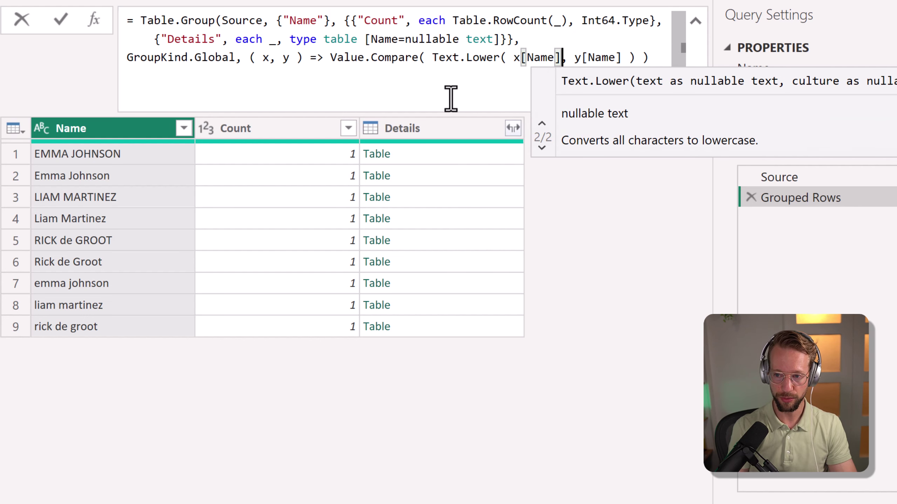
{"action": "type", "text": ")"}
{"action": "left_click", "coordinate": [330, 57]}
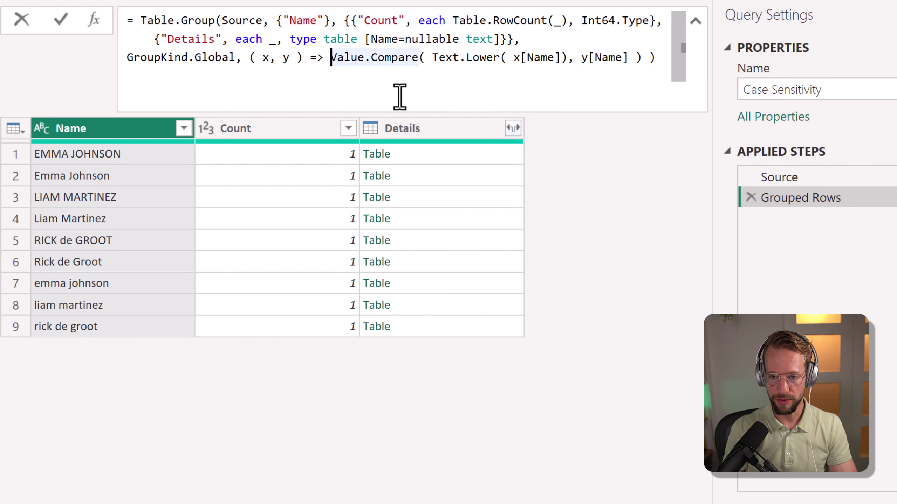
{"action": "key", "text": "Return"}
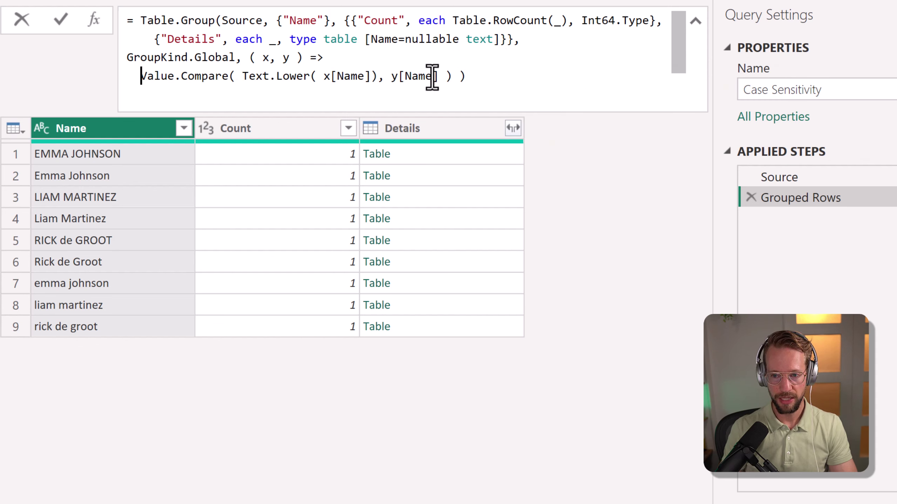
Wrap y[Name] in Text.Lower as the second Value.Compare argument and apply the formula
{"action": "left_click", "coordinate": [391, 76]}
{"action": "type", "text": "Text.Lower("}
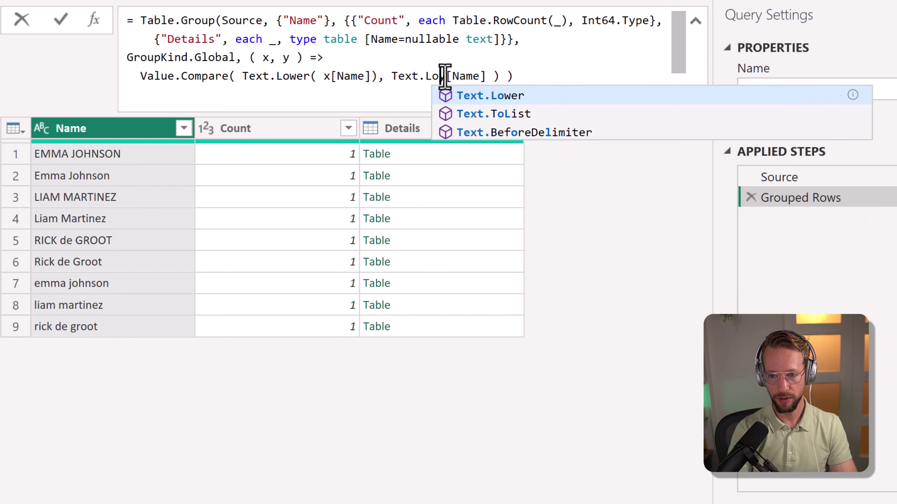
{"action": "key", "text": "Right"}
{"action": "key", "text": "Right"}
{"action": "key", "text": "Right"}
{"action": "key", "text": "Right"}
{"action": "key", "text": "Right"}
{"action": "key", "text": "Right"}
{"action": "key", "text": "Right"}
{"action": "key", "text": "Right"}
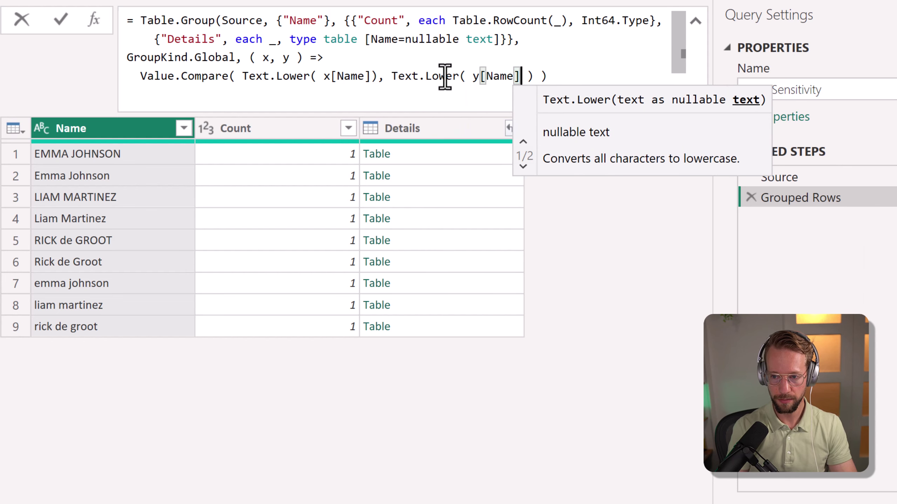
{"action": "type", "text": ")"}
{"action": "key", "text": "Return"}
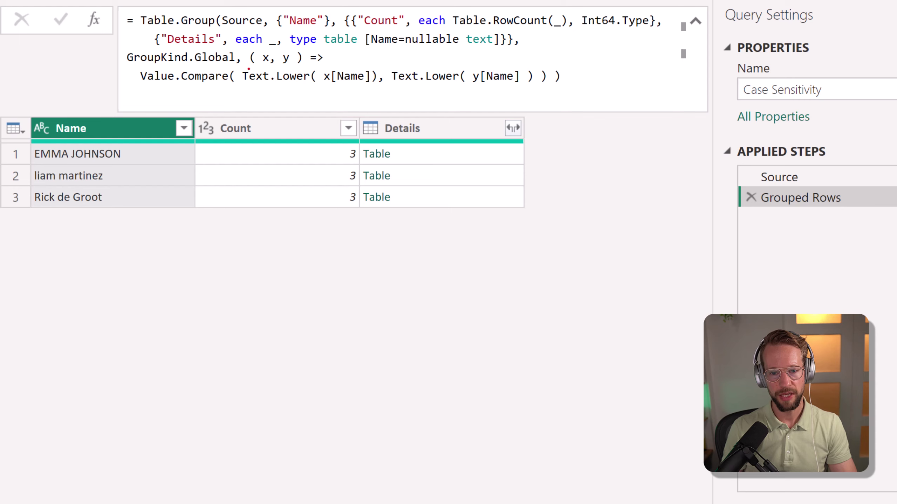
{"action": "left_click_drag", "start_coordinate": [236, 63], "coordinate": [379, 87]}
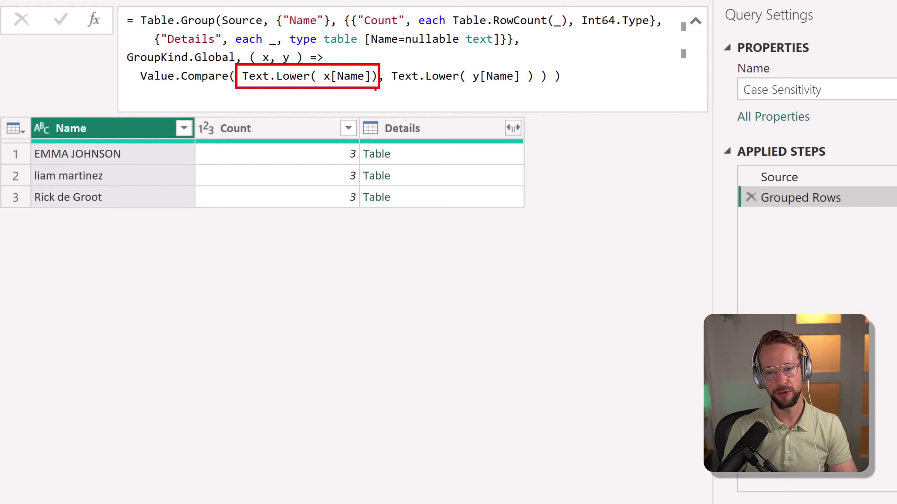
{"action": "mouse_move", "coordinate": [388, 64]}
{"action": "left_mouse_down"}
{"action": "mouse_move", "coordinate": [507, 92]}
{"action": "mouse_move", "coordinate": [537, 89]}
{"action": "left_mouse_up"}
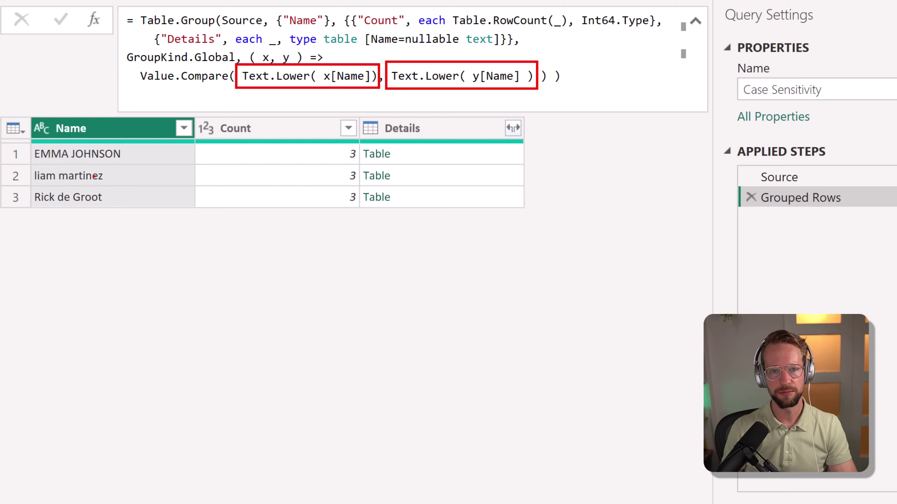
{"action": "key", "text": "Escape"}
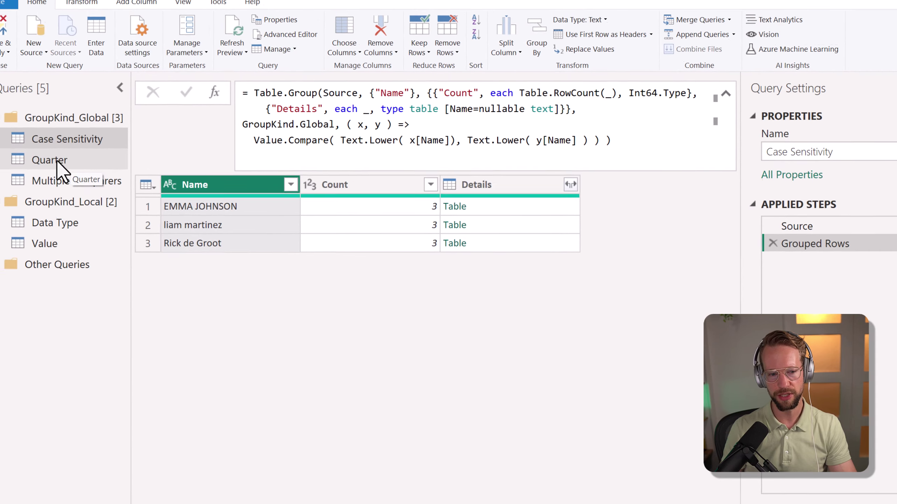
Open the Quarter query and set up an Advanced Group By on its Date column
{"action": "left_click", "coordinate": [94, 168]}
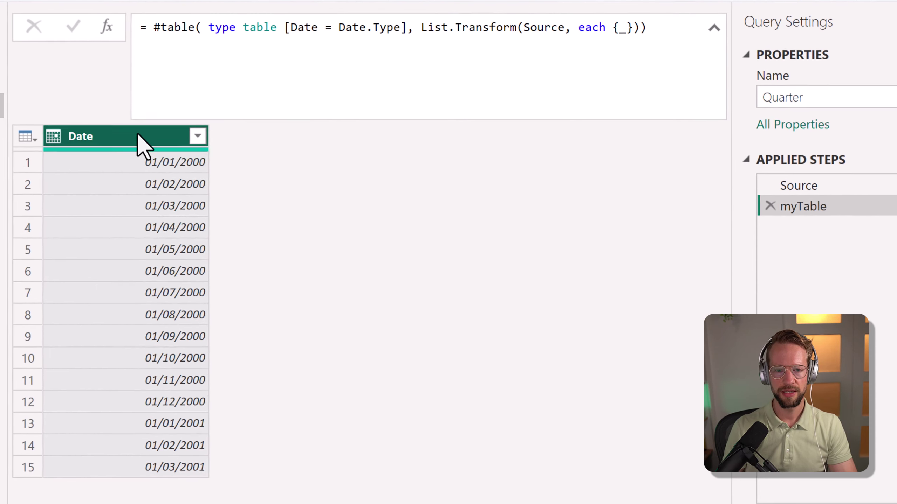
{"action": "right_click", "coordinate": [138, 136]}
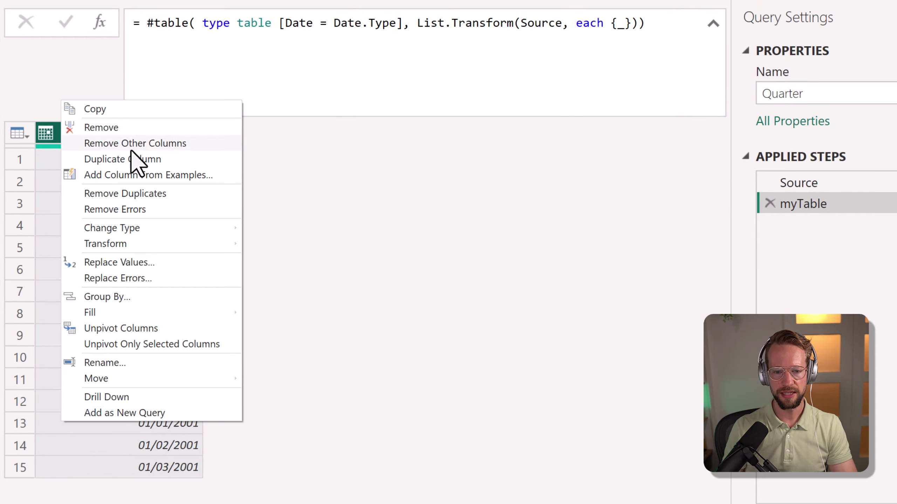
{"action": "left_click", "coordinate": [136, 296]}
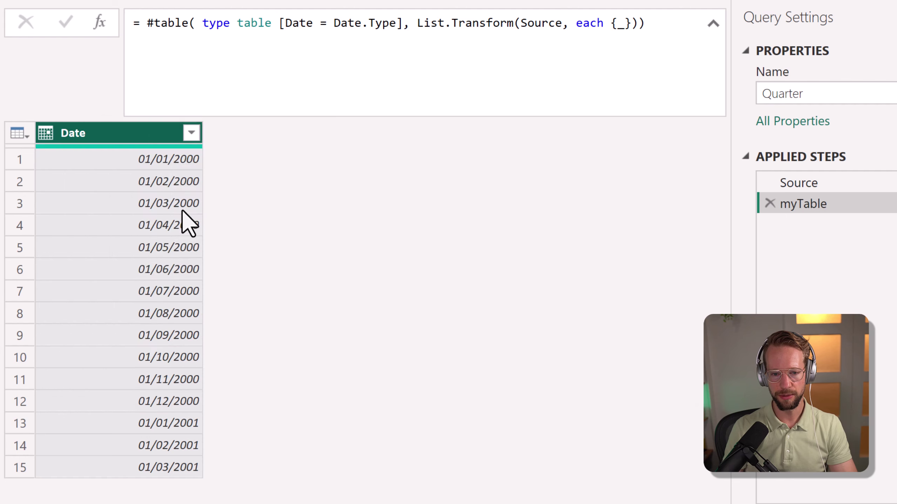
{"action": "left_click", "coordinate": [370, 268]}
{"action": "left_click", "coordinate": [370, 268]}
{"action": "left_click", "coordinate": [205, 170]}
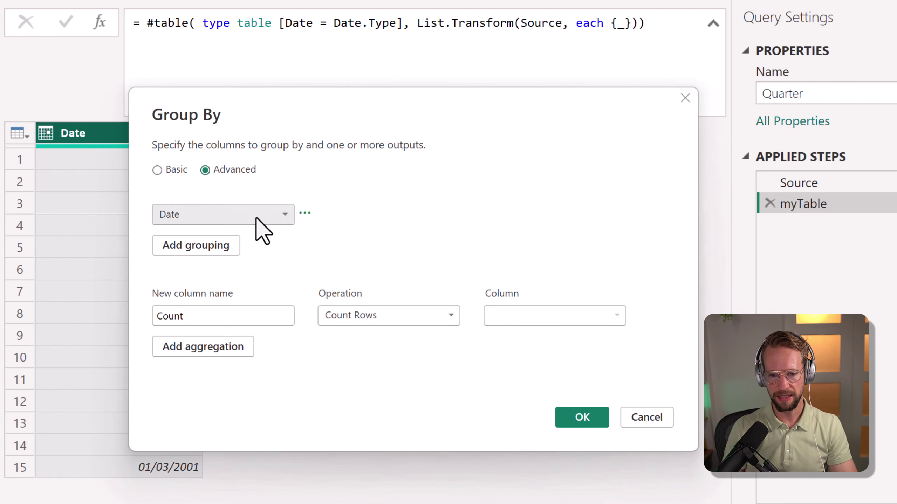
Add a second aggregation named Details with the All Rows operation and apply the grouping
{"action": "left_click", "coordinate": [235, 347]}
{"action": "left_click", "coordinate": [388, 345]}
{"action": "left_click", "coordinate": [340, 477]}
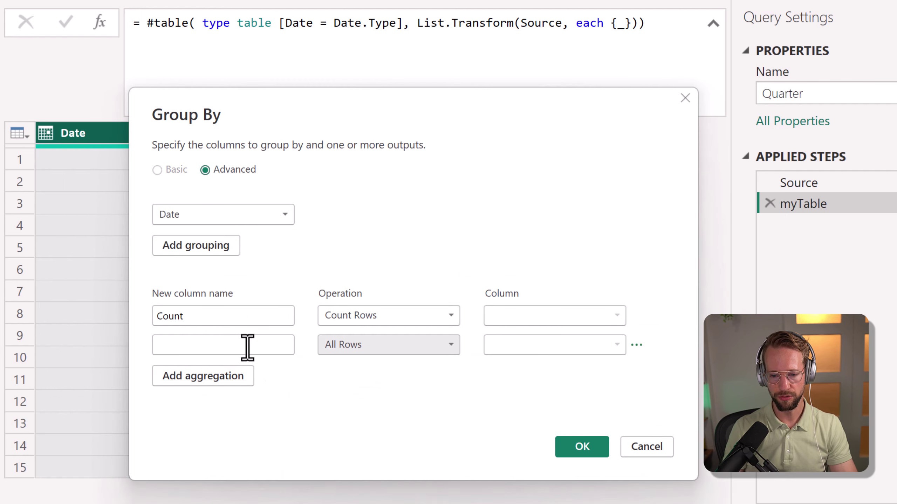
{"action": "left_click", "coordinate": [228, 344]}
{"action": "type", "text": "Details"}
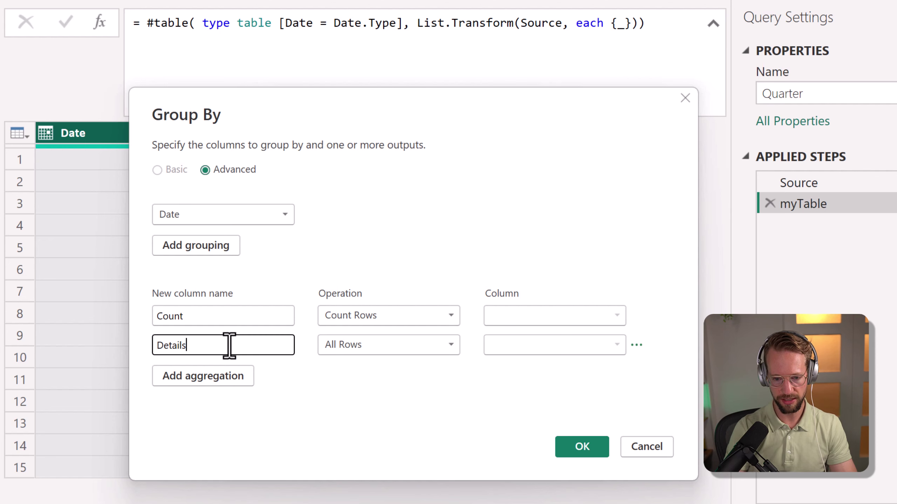
{"action": "left_click", "coordinate": [600, 455]}
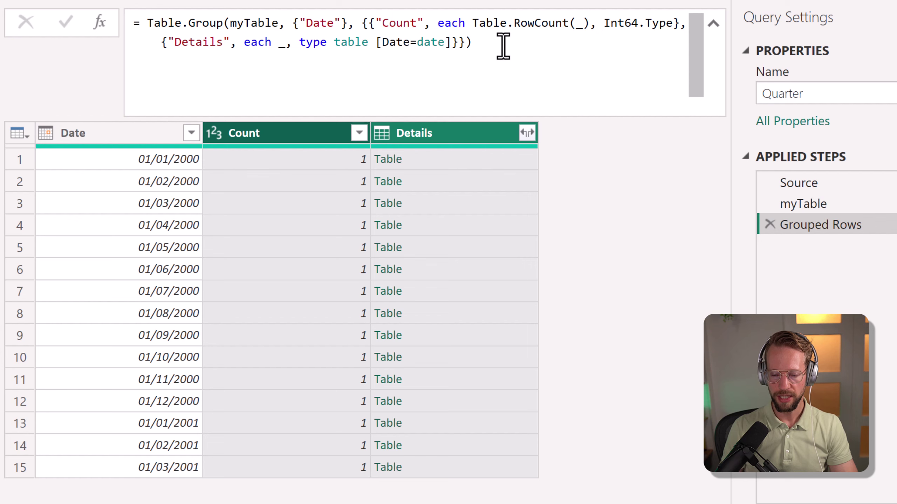
Add GroupKind.Global as the groupKind argument of the Table.Group formula, followed by a comma for the comparer
{"action": "left_click", "coordinate": [547, 70]}
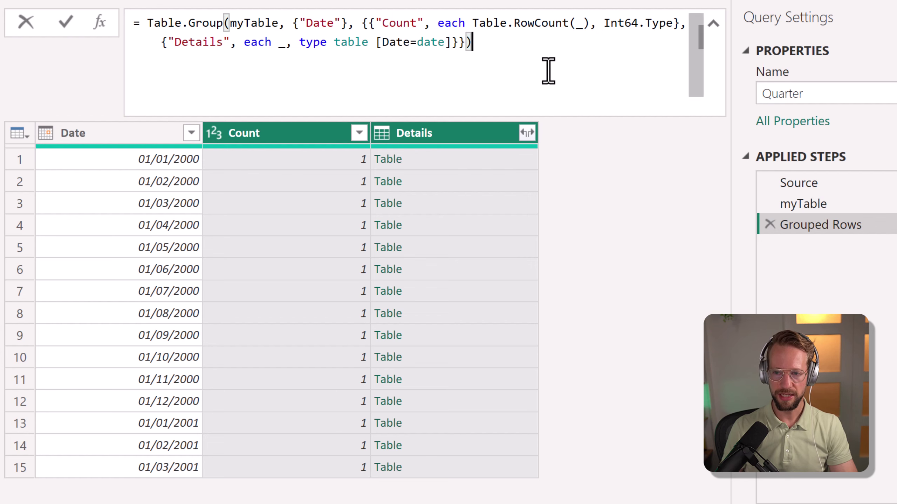
{"action": "key", "text": "BackSpace"}
{"action": "type", "text": ", "}
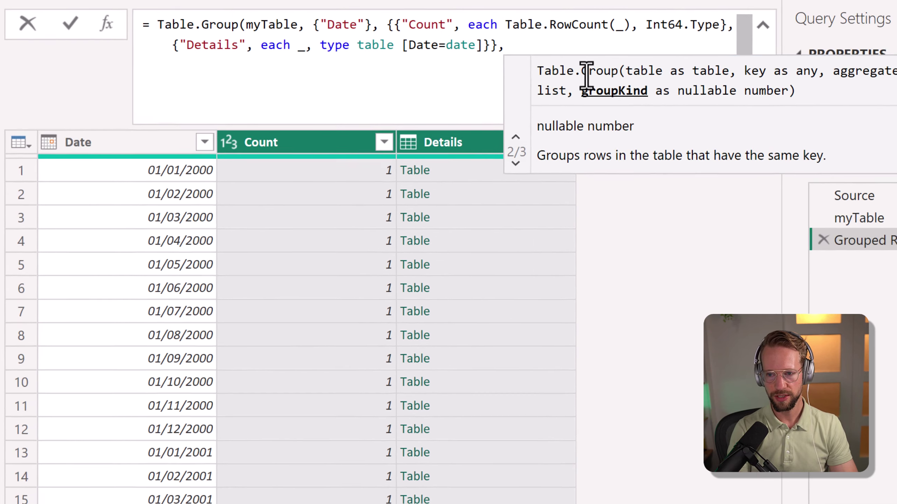
{"action": "type", "text": "GropuK"}
{"action": "key", "text": "BackSpace"}
{"action": "key", "text": "BackSpace"}
{"action": "key", "text": "BackSpace"}
{"action": "type", "text": "upKind.Global"}
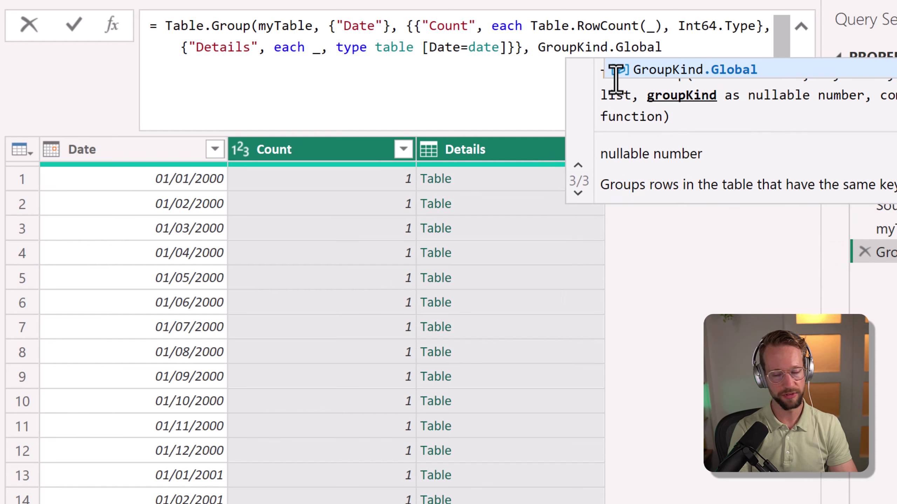
{"action": "type", "text": ","}
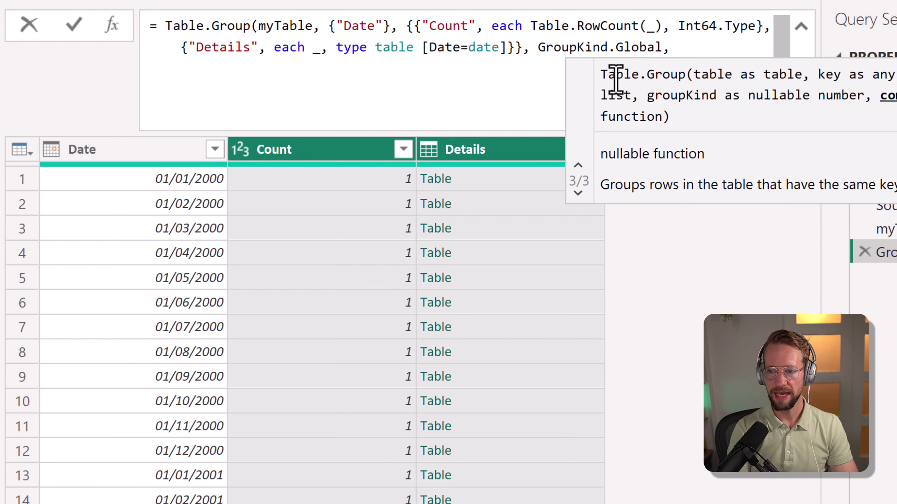
Add a comparer function (x, y) => on a new formula line, calling Value.Compare with x[Date] as its first argument
{"action": "key", "text": "shift+Return"}
{"action": "type", "text": "(x"}
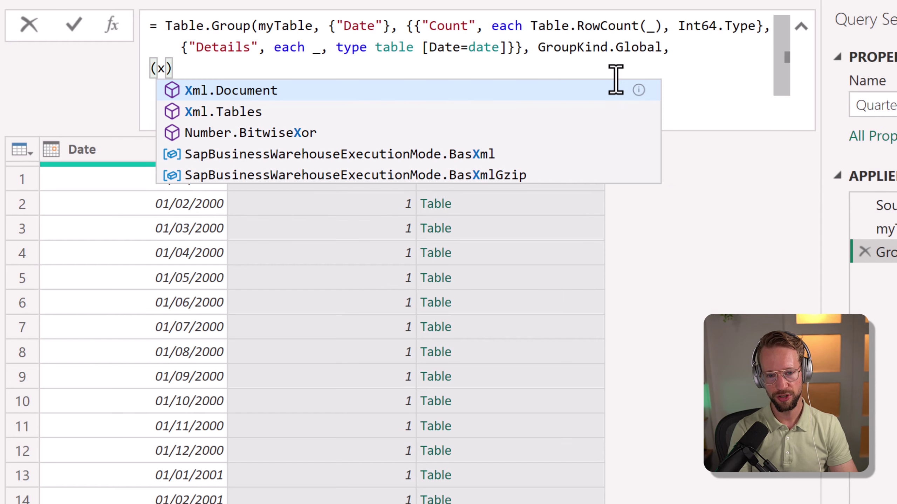
{"action": "type", "text": ", y) =>"}
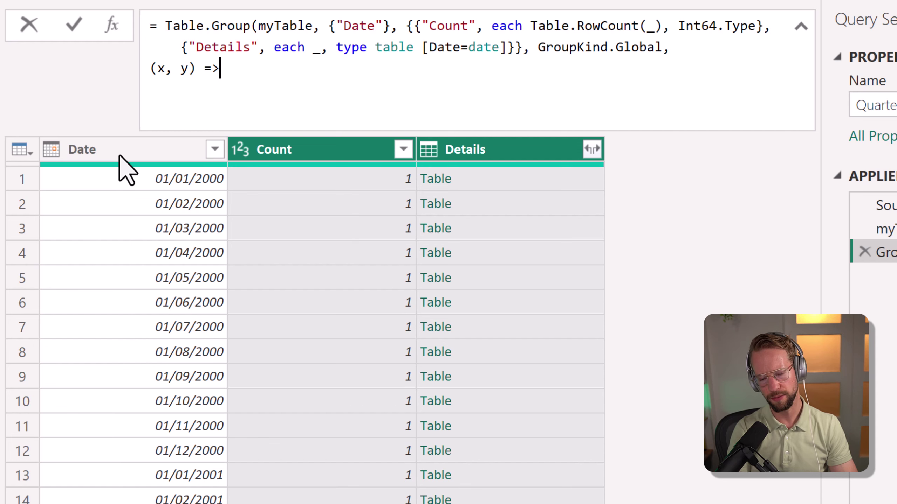
{"action": "type", "text": "Value.Compare( "}
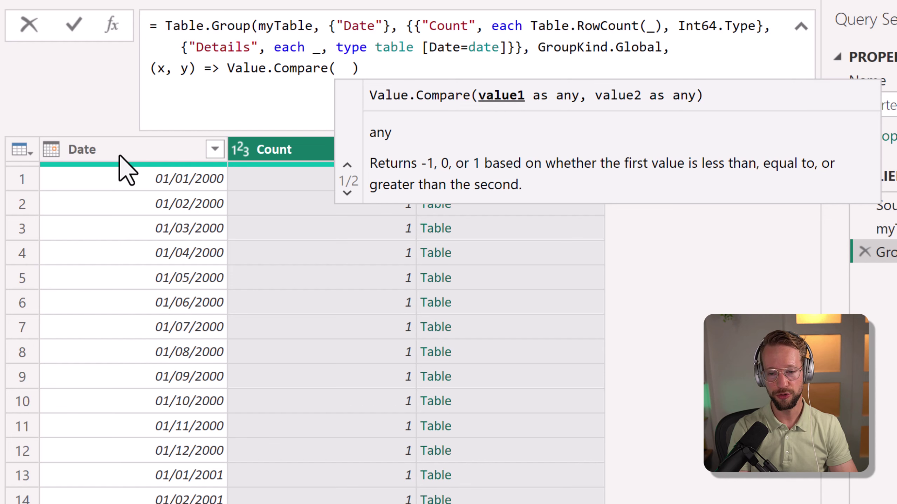
{"action": "type", "text": " x[Date]"}
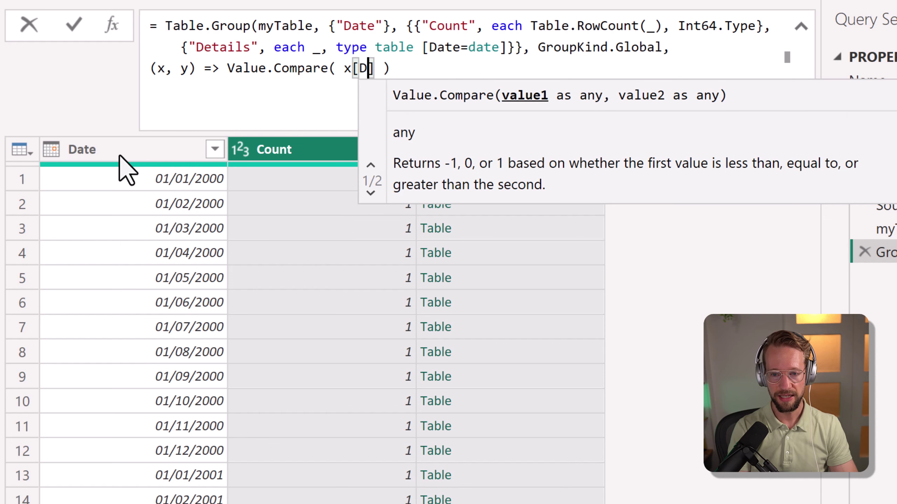
Enter [y]Date as the second Value.Compare argument, close the Table.Group call and apply the formula
{"action": "type", "text": ", [y"}
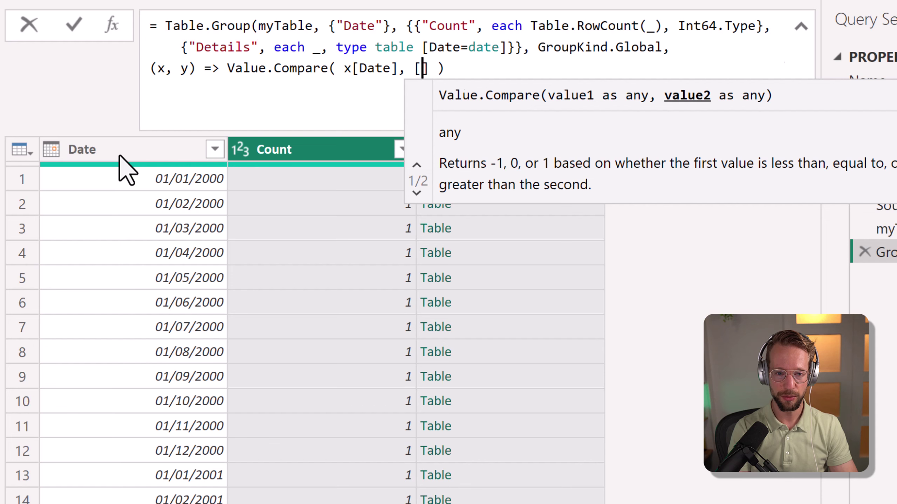
{"action": "type", "text": "]"}
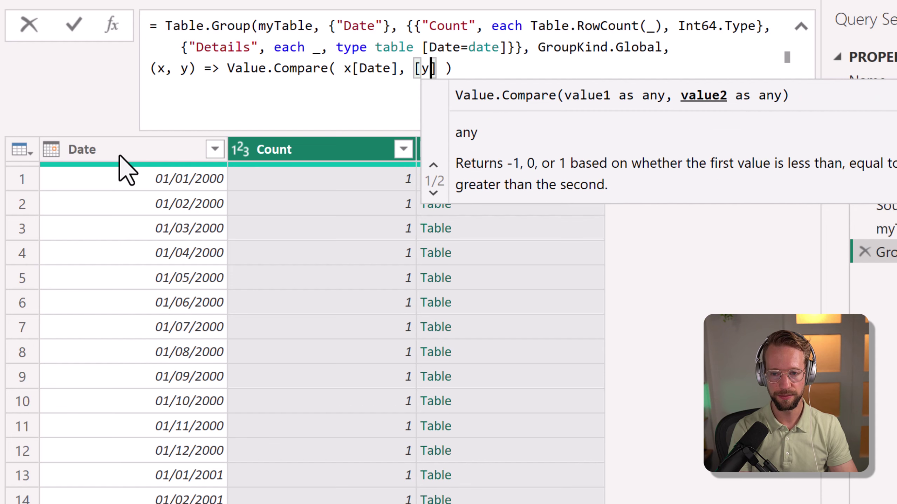
{"action": "key", "text": "Left"}
{"action": "type", "text": "Date"}
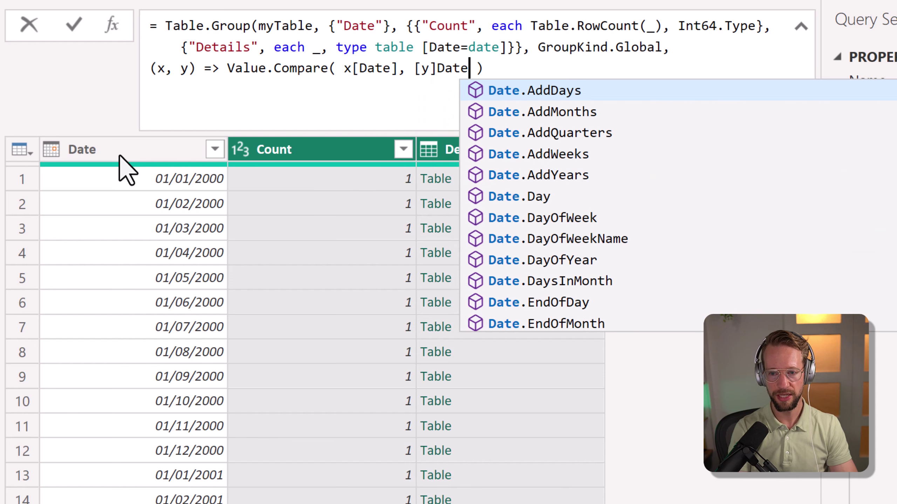
{"action": "type", "text": " )"}
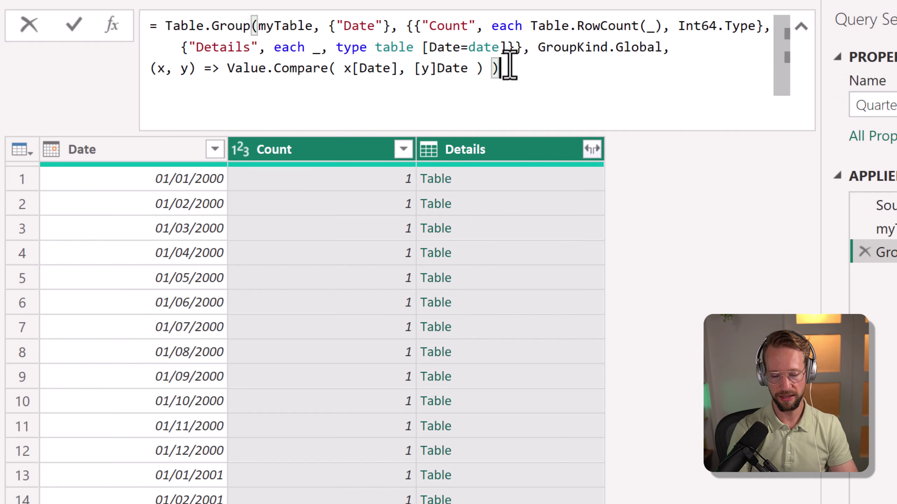
{"action": "key", "text": "Return"}
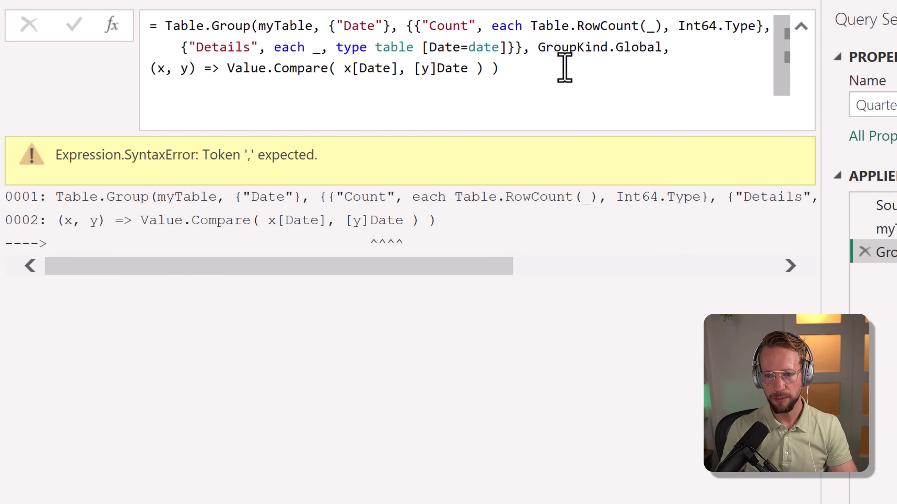
Correct the second Value.Compare argument to y[Date] and apply the formula
{"action": "left_click", "coordinate": [563, 69]}
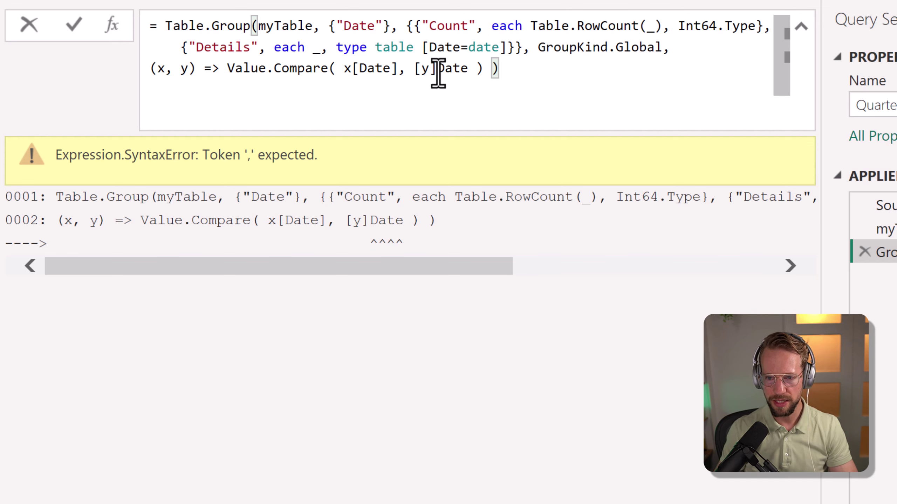
{"action": "left_click", "coordinate": [465, 72]}
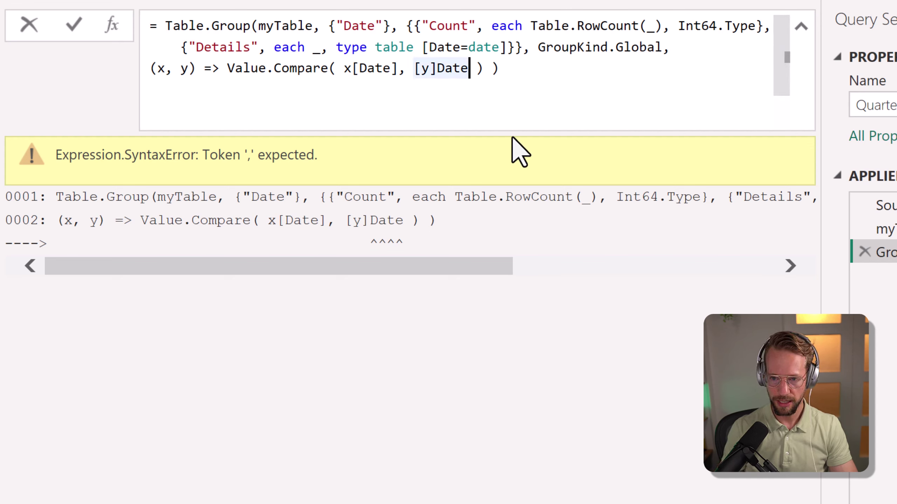
{"action": "type", "text": "]"}
{"action": "key", "text": "Left"}
{"action": "key", "text": "Left"}
{"action": "key", "text": "Left"}
{"action": "key", "text": "Left"}
{"action": "key", "text": "Left"}
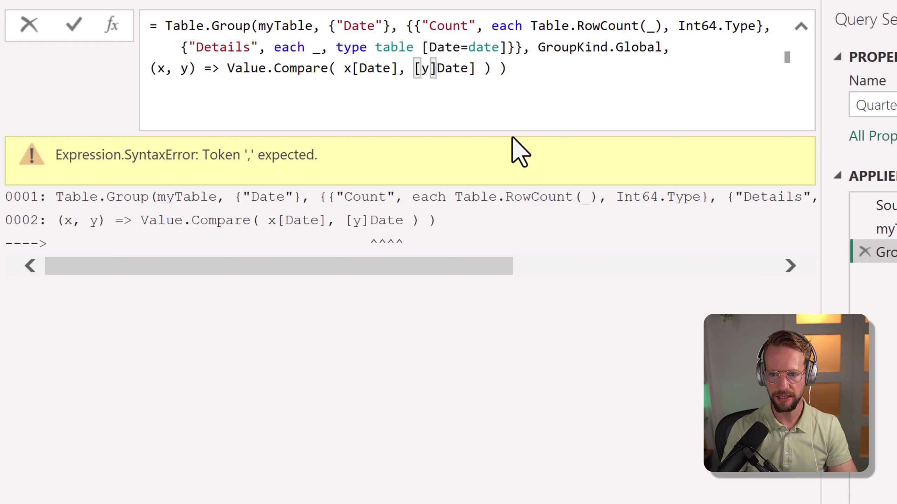
{"action": "key", "text": "BackSpace"}
{"action": "type", "text": "["}
{"action": "key", "text": "Left"}
{"action": "key", "text": "Left"}
{"action": "key", "text": "BackSpace"}
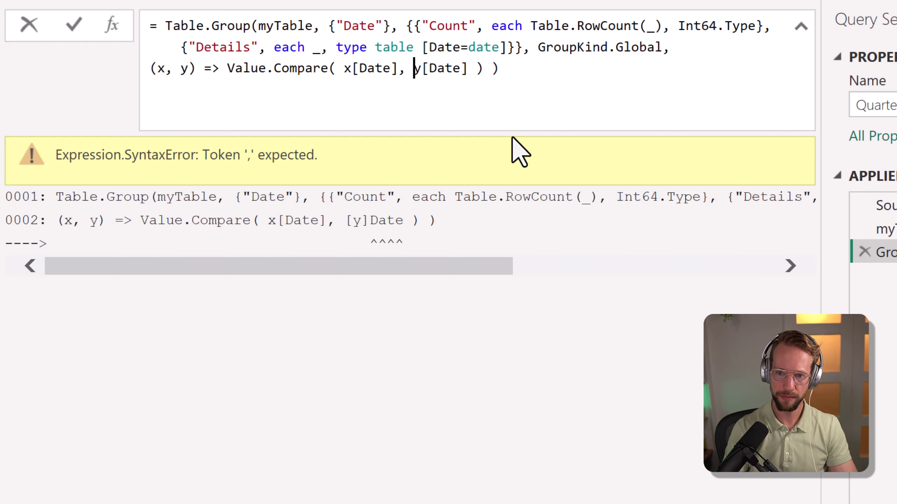
{"action": "key", "text": "Return"}
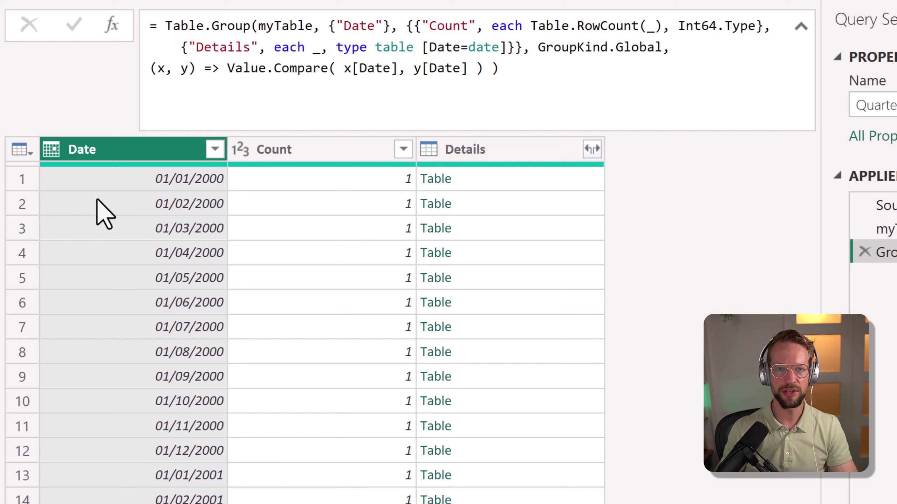
Wrap x[Date] in Date.StartOfQuarter as the first Value.Compare argument
{"action": "left_click", "coordinate": [342, 68]}
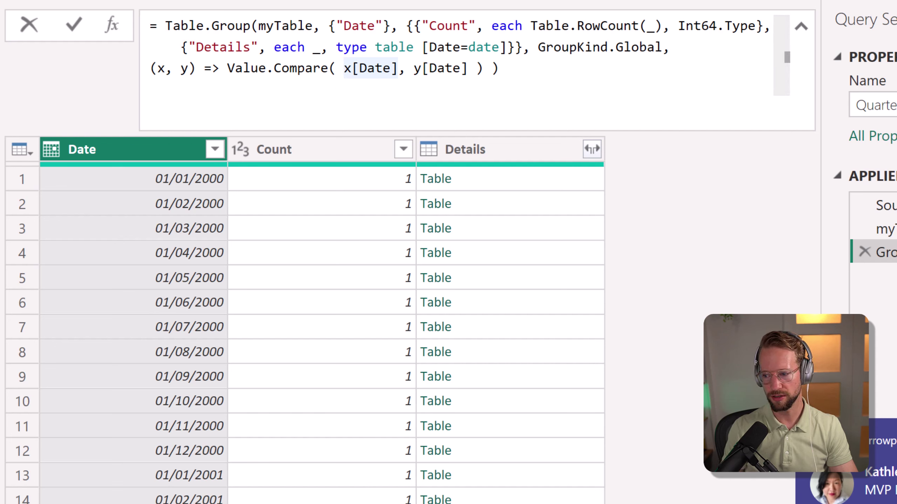
{"action": "left_click", "coordinate": [893, 432]}
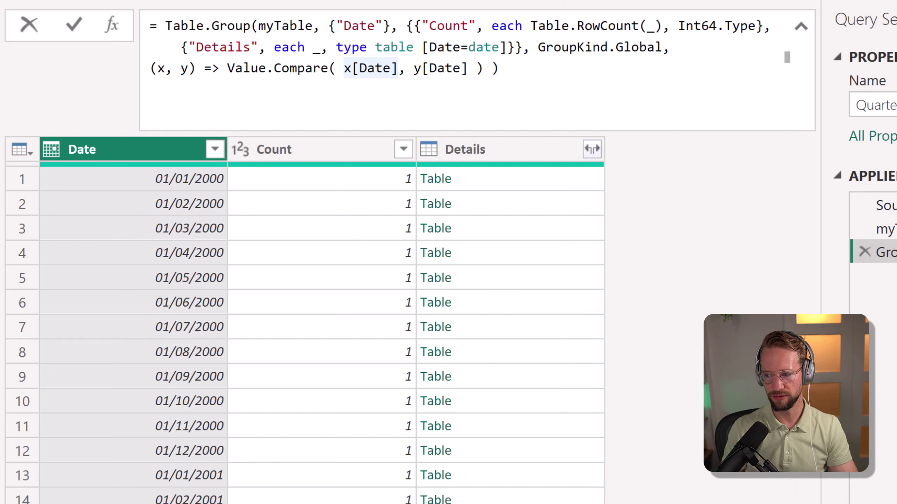
{"action": "left_click", "coordinate": [344, 68]}
{"action": "type", "text": "Date"}
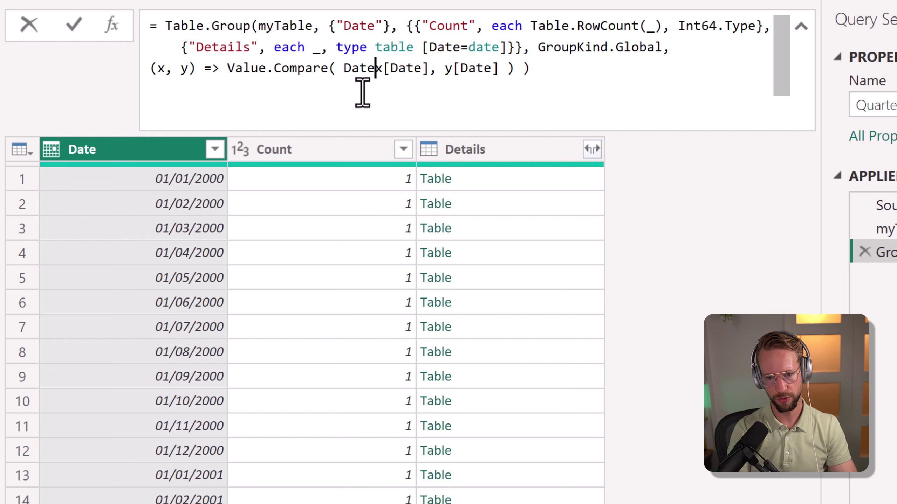
{"action": "type", "text": ".StartOfQuar"}
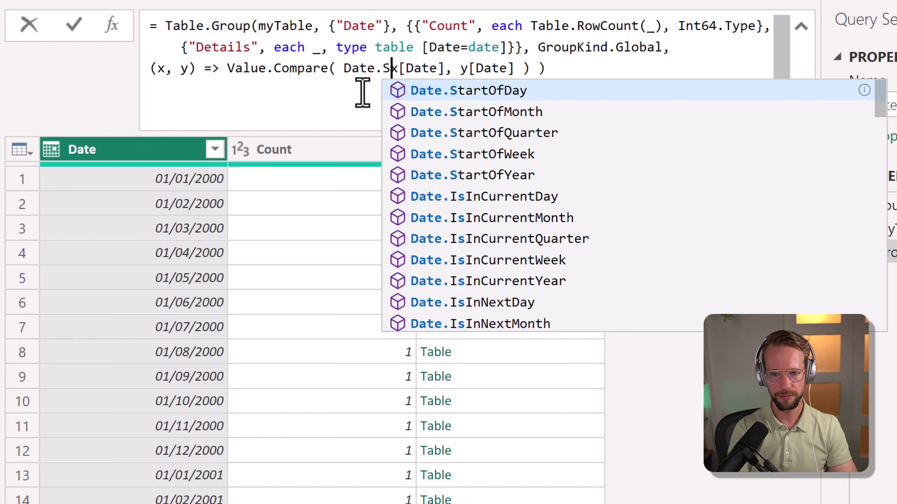
{"action": "key", "text": "Tab"}
{"action": "type", "text": "("}
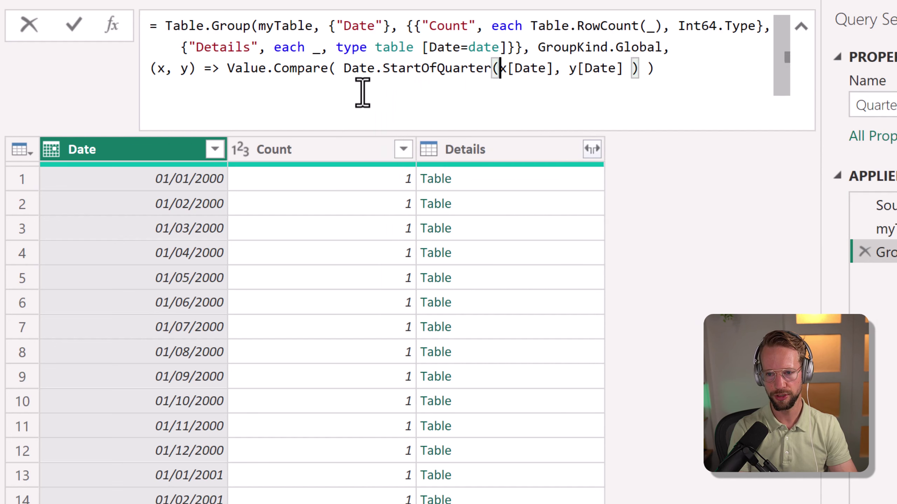
{"action": "key", "text": "Right"}
{"action": "key", "text": "Right"}
{"action": "key", "text": "Right"}
{"action": "key", "text": "Right"}
{"action": "key", "text": "Right"}
{"action": "key", "text": "Right"}
{"action": "key", "text": "Right"}
{"action": "type", "text": ")"}
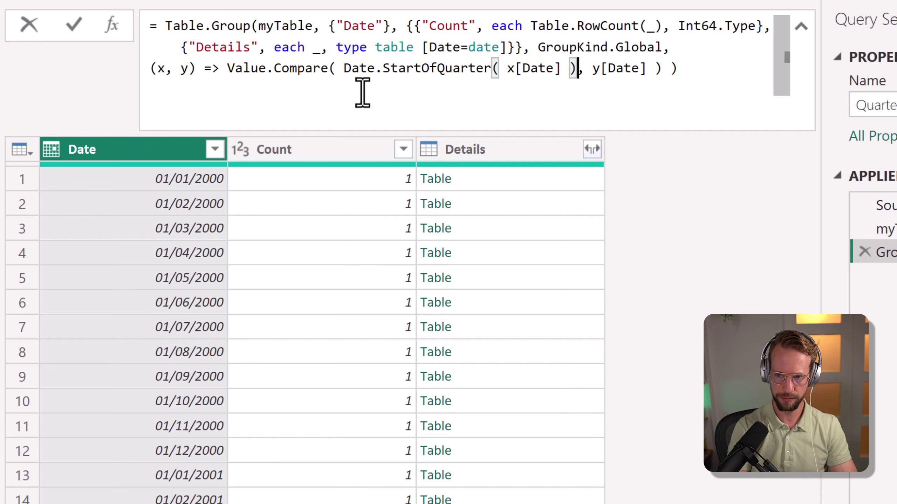
Wrap y[Date] in Date.StartQuarter as the second Value.Compare argument and apply the formula
{"action": "key", "text": "Right"}
{"action": "key", "text": "Right"}
{"action": "type", "text": "Date.StartQuarter"}
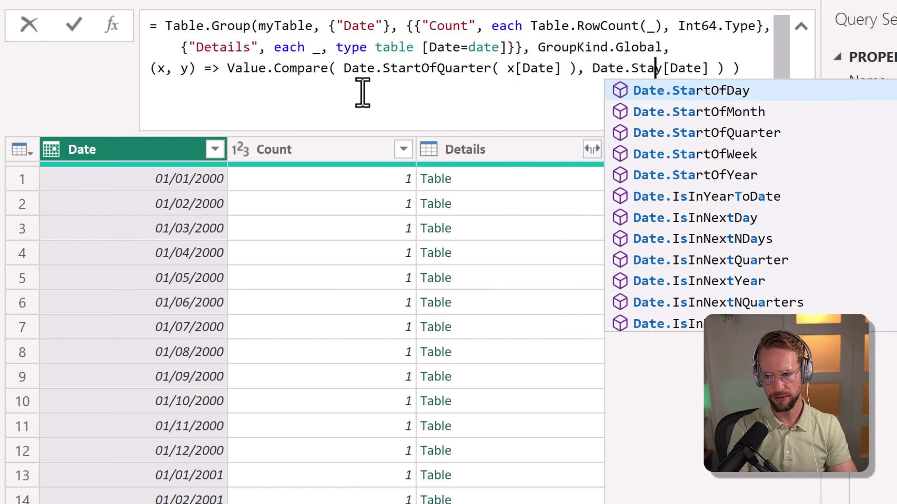
{"action": "type", "text": "("}
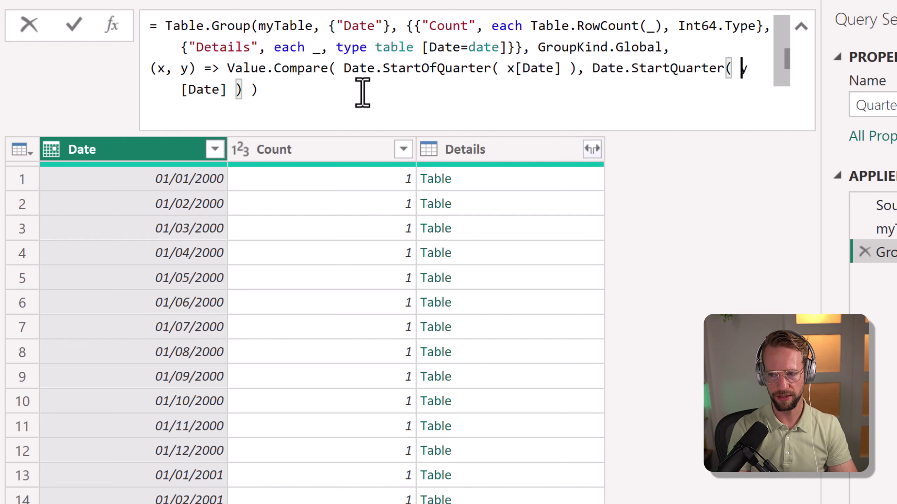
{"action": "key", "text": "Right"}
{"action": "key", "text": "Right"}
{"action": "key", "text": "Right"}
{"action": "key", "text": "Right"}
{"action": "key", "text": "Right"}
{"action": "key", "text": "Right"}
{"action": "type", "text": ")"}
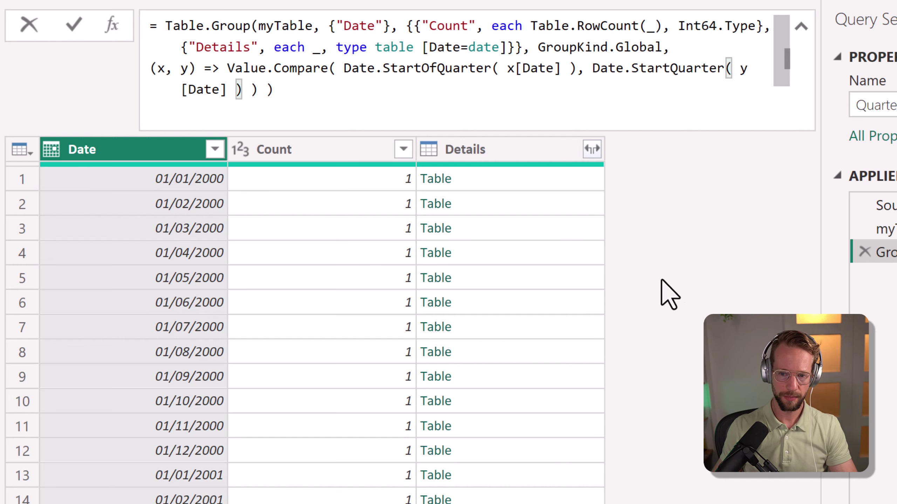
{"action": "key", "text": "Return"}
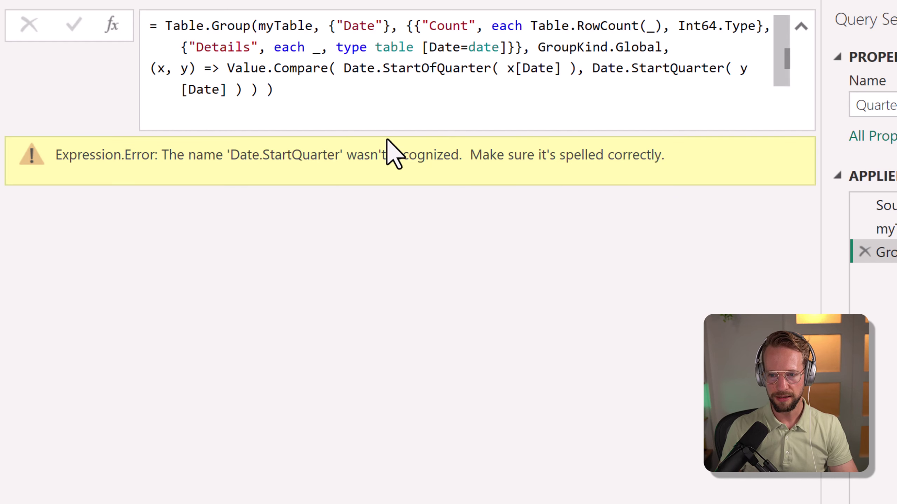
Correct the function name around y[Date] to Date.StartOfQuarter and apply the formula
{"action": "left_click", "coordinate": [671, 69]}
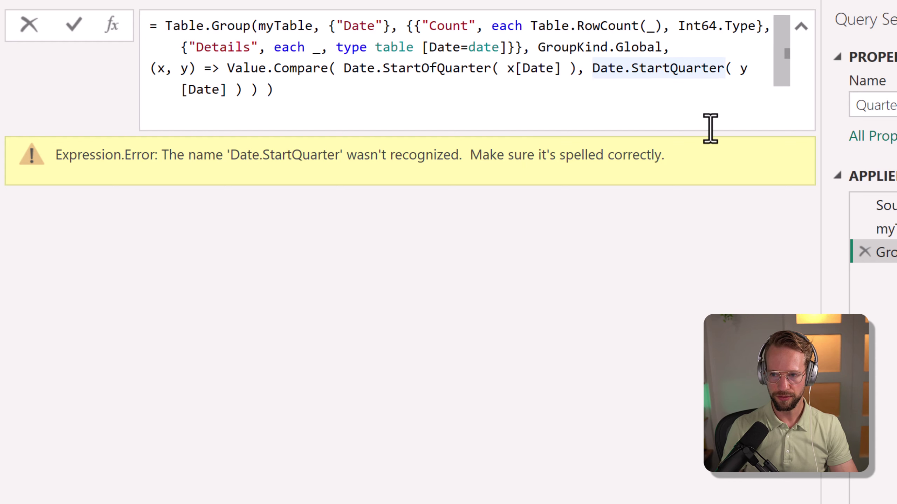
{"action": "type", "text": "Of"}
{"action": "key", "text": "Return"}
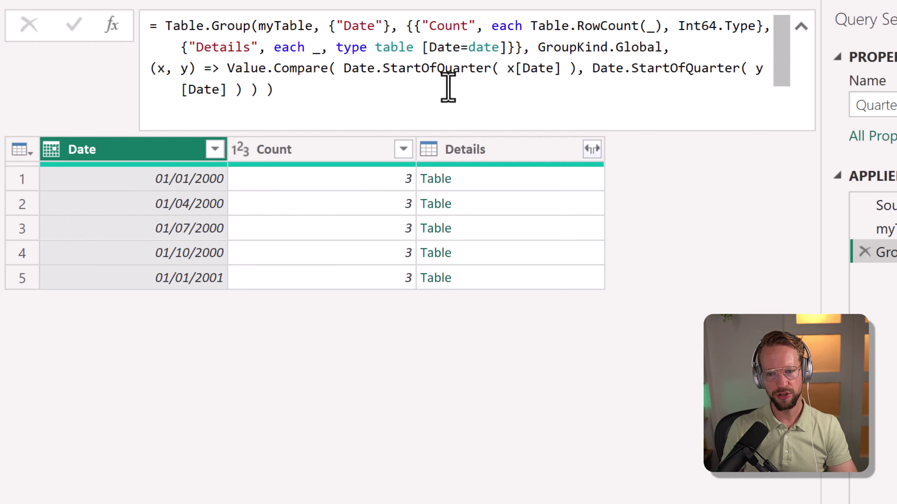
Preview the nested Details tables of the first two quarter groups to check which dates each contains
{"action": "left_click", "coordinate": [502, 182]}
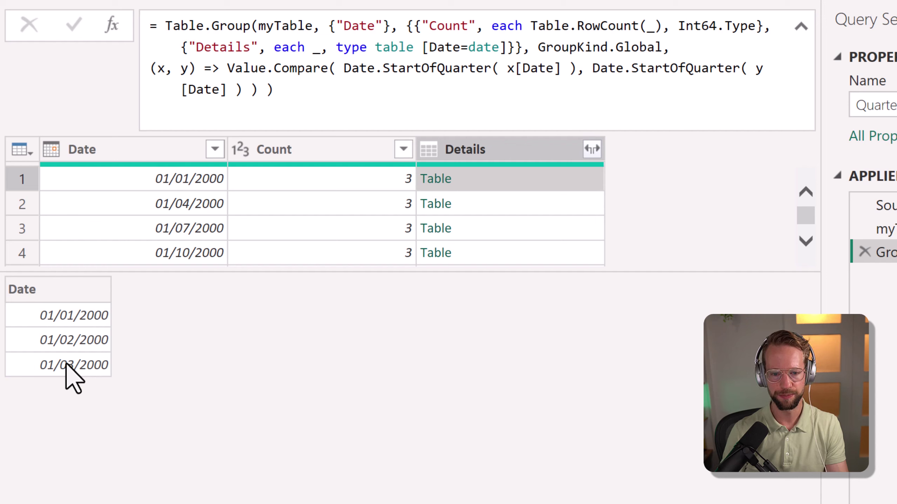
{"action": "left_click", "coordinate": [489, 211]}
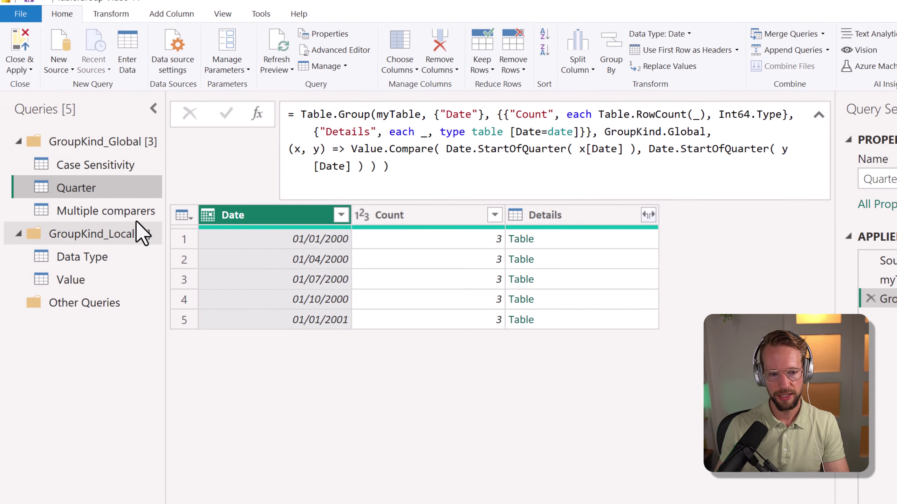
Open the Multiple comparers query and set up a Group By on its Period and Product columns
{"action": "left_click", "coordinate": [114, 212]}
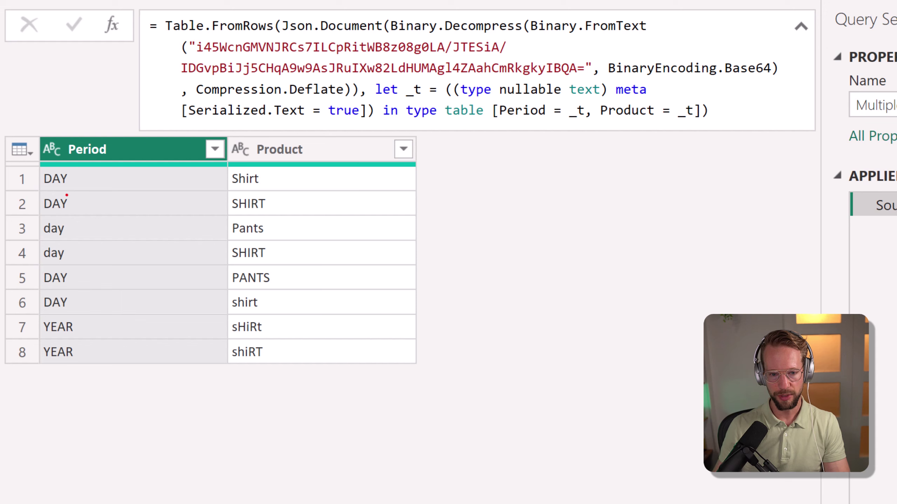
{"action": "mouse_move", "coordinate": [38, 137]}
{"action": "left_mouse_down"}
{"action": "mouse_move", "coordinate": [201, 364]}
{"action": "mouse_move", "coordinate": [227, 366]}
{"action": "left_mouse_up"}
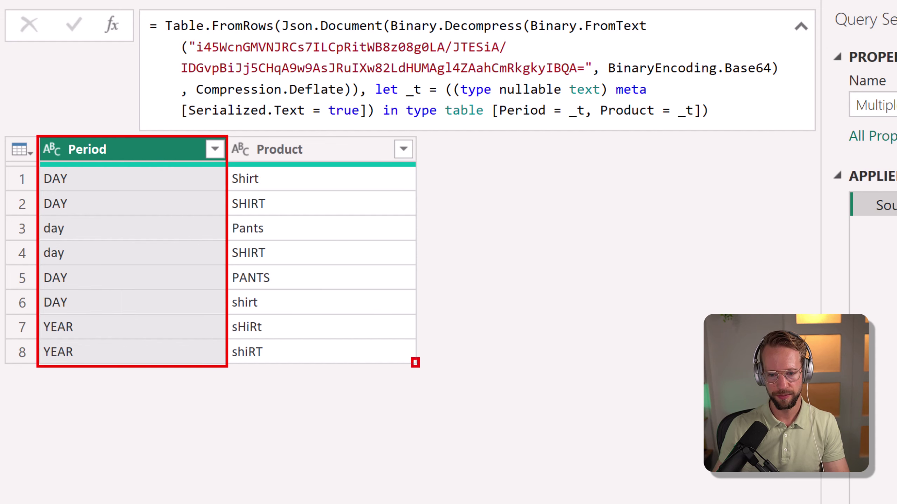
{"action": "left_click_drag", "start_coordinate": [415, 362], "coordinate": [227, 135]}
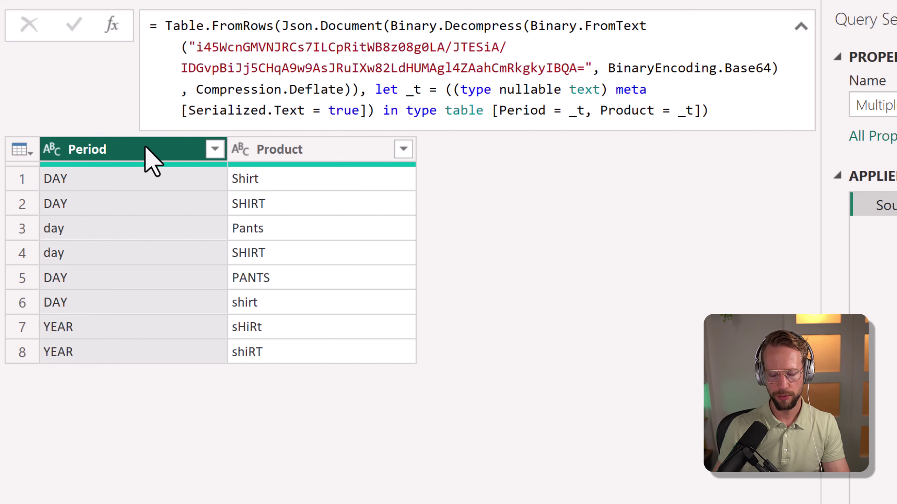
{"action": "left_click", "coordinate": [331, 155], "text": "ctrl"}
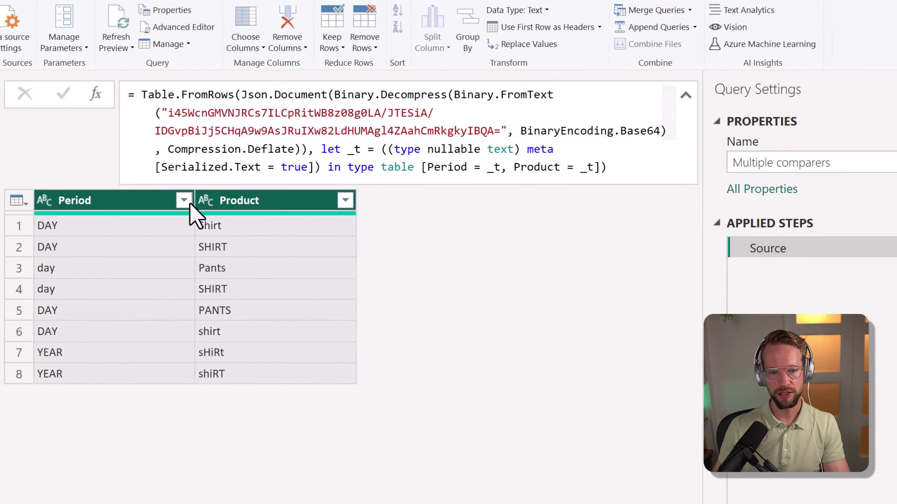
{"action": "left_click", "coordinate": [450, 64]}
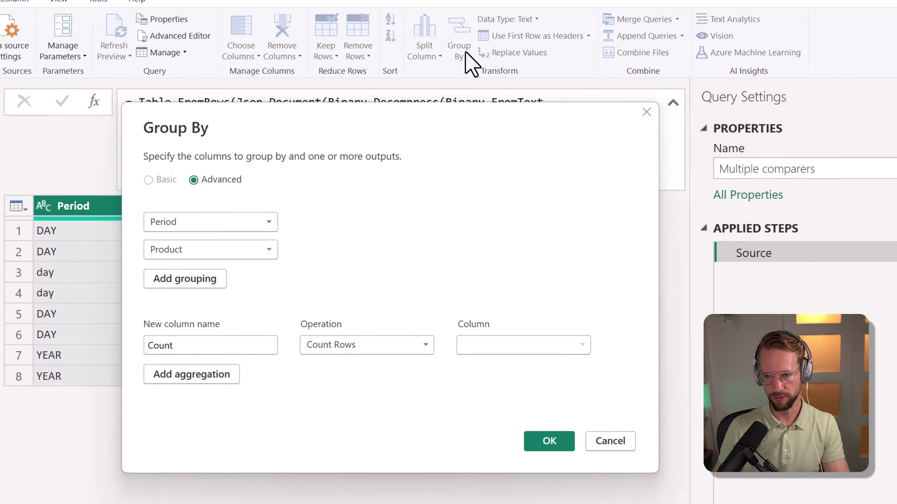
Add a second aggregation named Details with the All Rows operation and confirm the grouping
{"action": "left_click", "coordinate": [209, 367]}
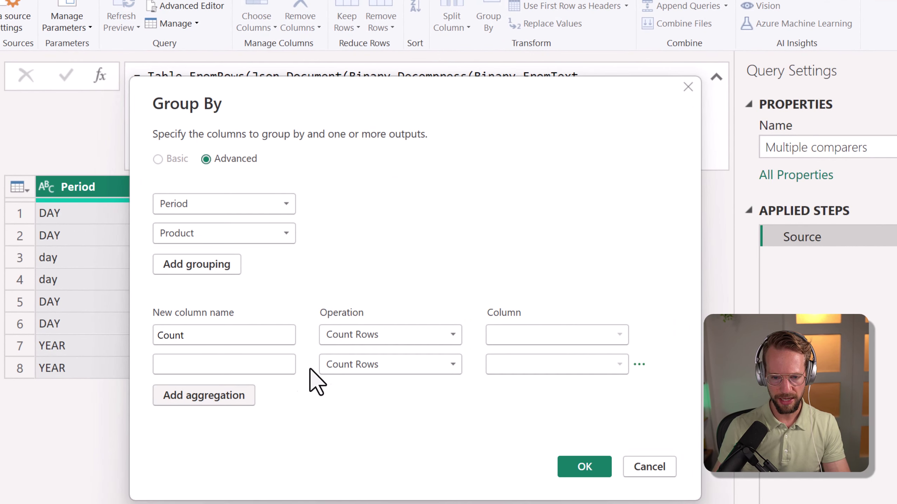
{"action": "left_click", "coordinate": [375, 365]}
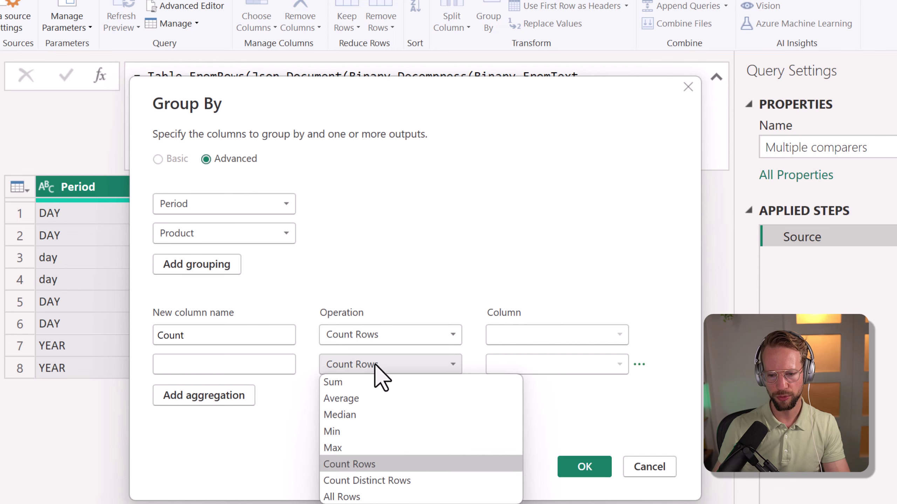
{"action": "left_click", "coordinate": [351, 496]}
{"action": "left_click", "coordinate": [230, 365]}
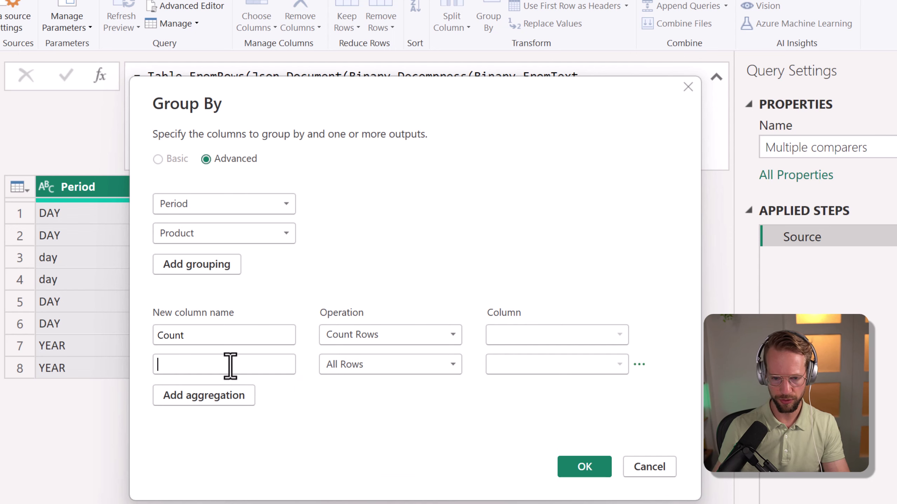
{"action": "type", "text": "Details"}
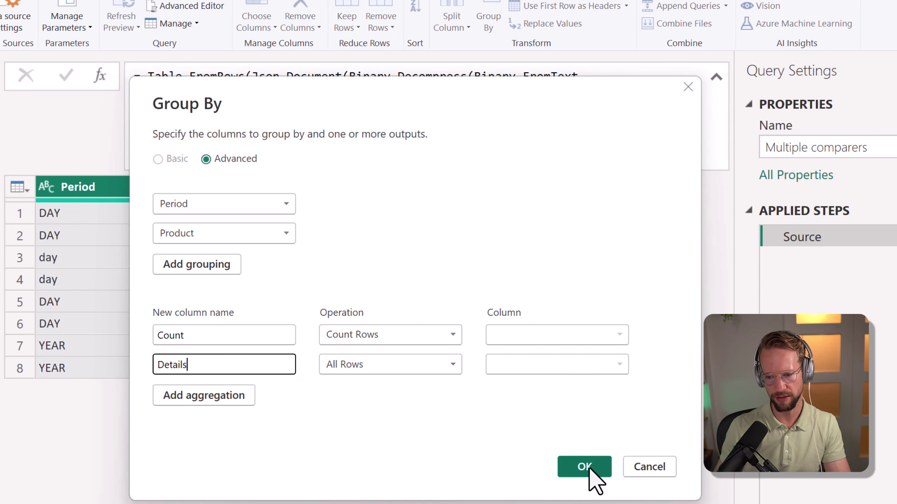
{"action": "left_click", "coordinate": [585, 466]}
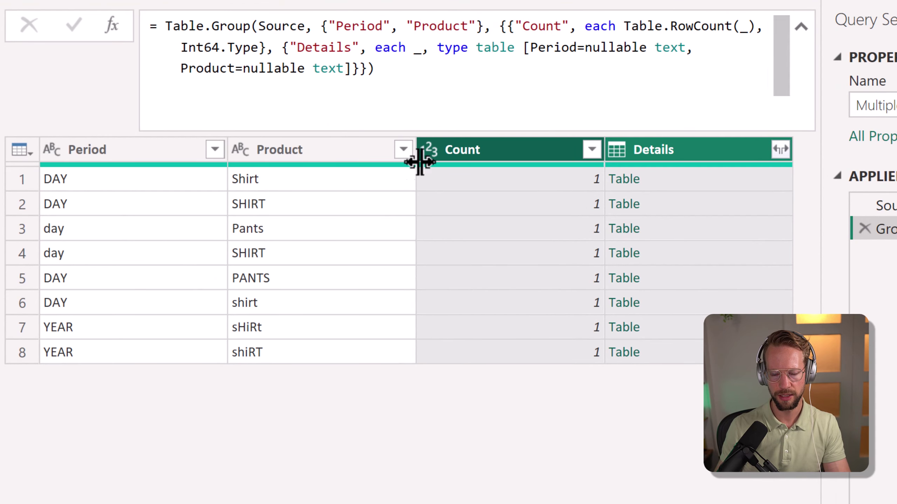
Remove the bracketed Period and Product column types after type table in the Details aggregation and apply the formula
{"action": "left_click", "coordinate": [405, 150]}
{"action": "left_click", "coordinate": [517, 440]}
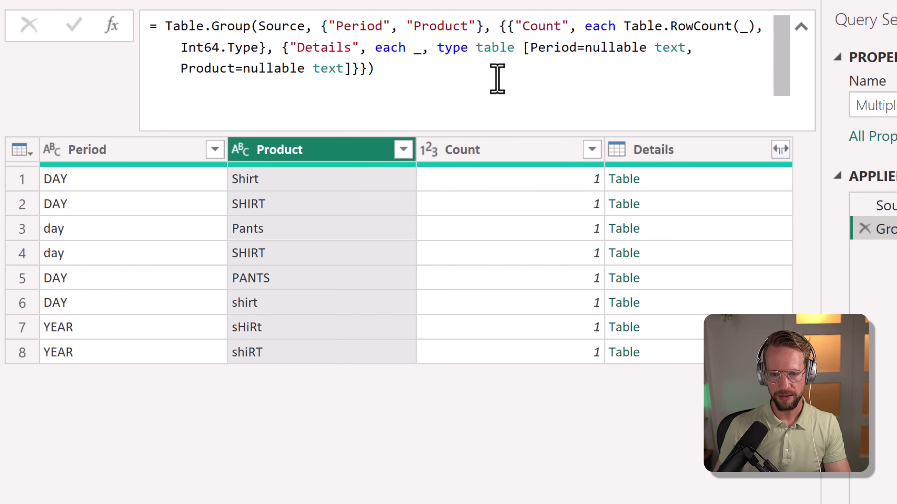
{"action": "left_click", "coordinate": [523, 48]}
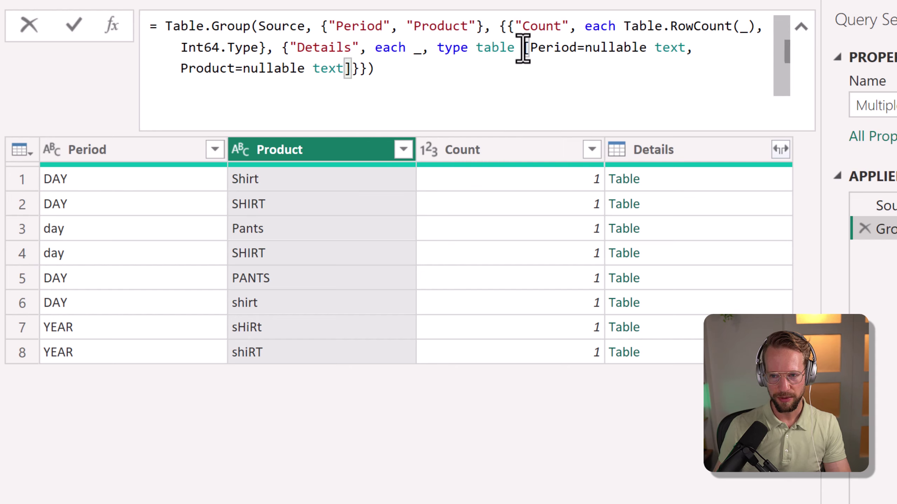
{"action": "left_click_drag", "start_coordinate": [523, 48], "coordinate": [352, 69]}
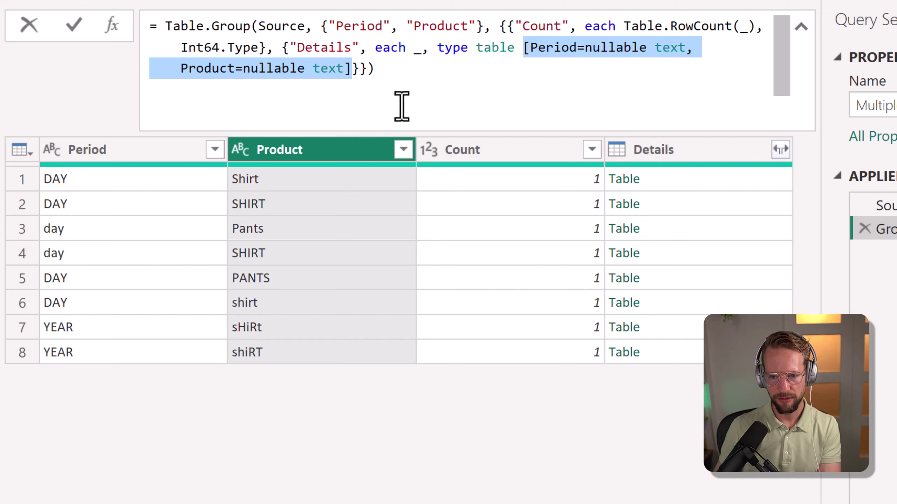
{"action": "key", "text": "BackSpace"}
{"action": "key", "text": "Return"}
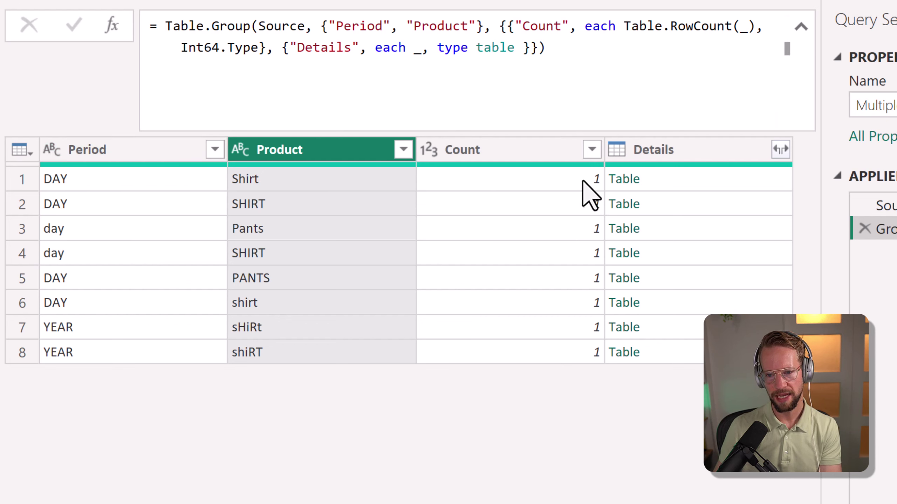
Add GroupKind.Global as the fourth argument of Table.Group, followed by a comma for the comparer
{"action": "left_click", "coordinate": [587, 47]}
{"action": "key", "text": "BackSpace"}
{"action": "type", "text": ", "}
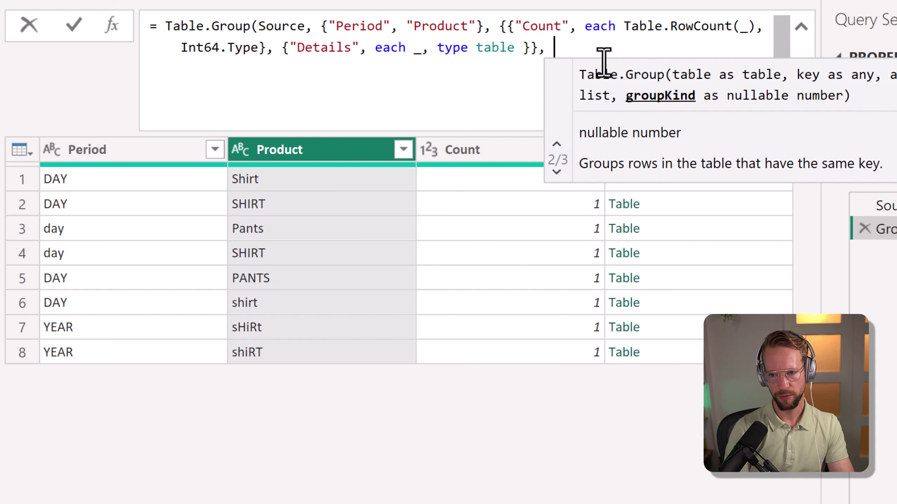
{"action": "type", "text": "Groupdi"}
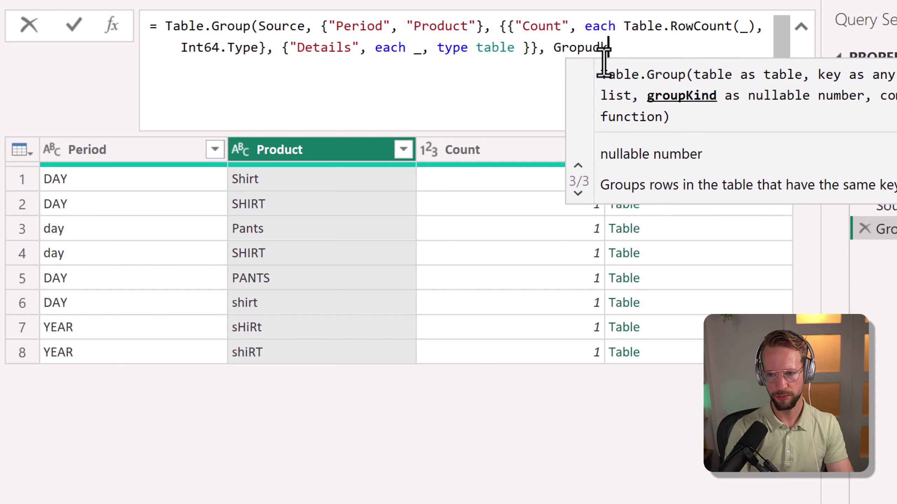
{"action": "key", "text": "BackSpace"}
{"action": "key", "text": "BackSpace"}
{"action": "key", "text": "BackSpace"}
{"action": "key", "text": "BackSpace"}
{"action": "type", "text": "upKind.Global,"}
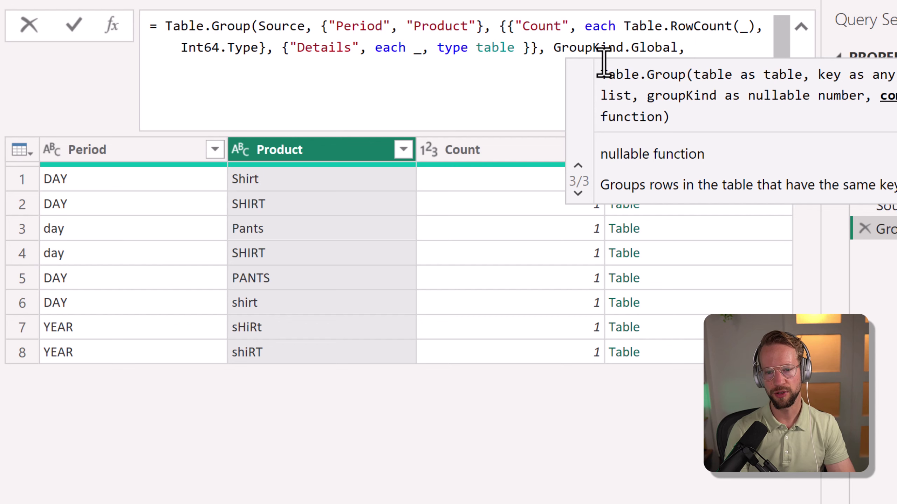
Start the comparer argument on a new line as a function with the parameters (x, y) =>
{"action": "key", "text": "shift+Return"}
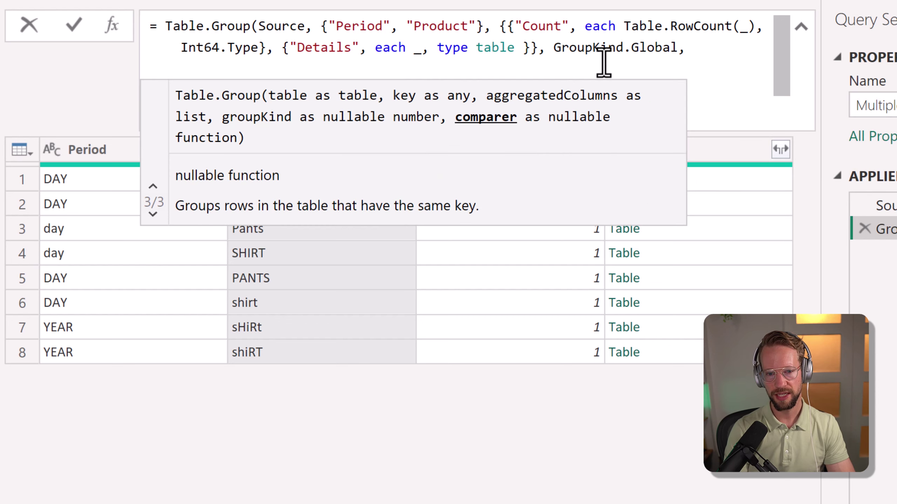
{"action": "type", "text": "(x "}
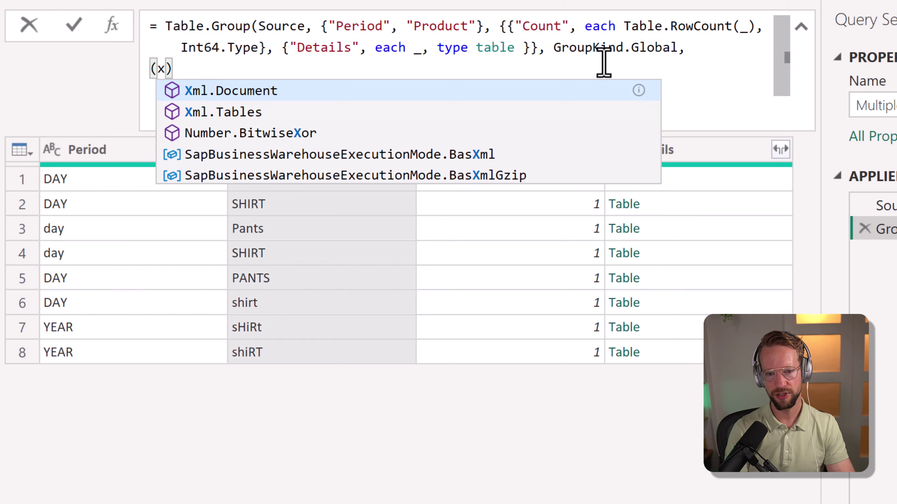
{"action": "type", "text": ","}
{"action": "key", "text": "BackSpace"}
{"action": "type", "text": ", y0"}
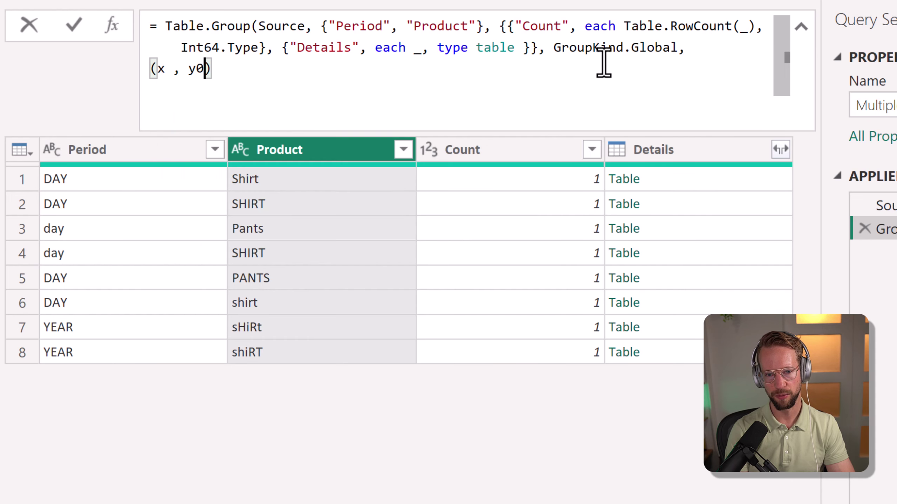
{"action": "key", "text": "BackSpace"}
{"action": "key", "text": "Right"}
{"action": "type", "text": "=>"}
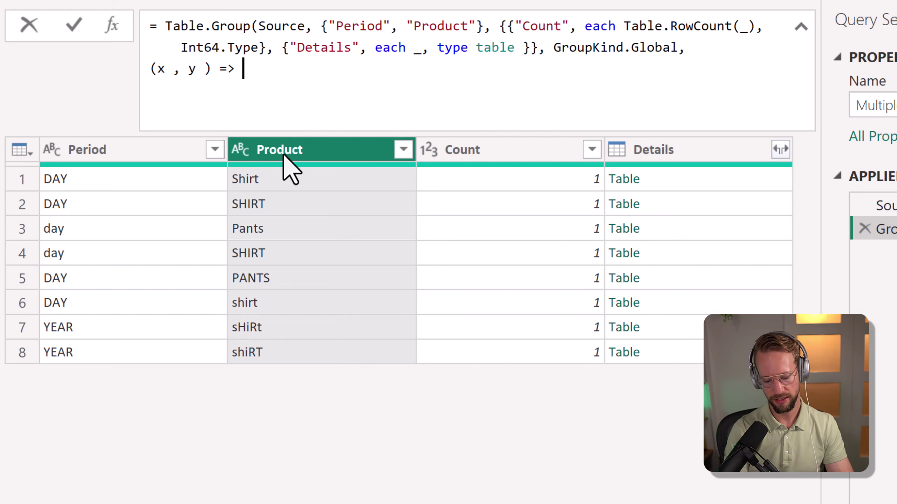
Open a let expression in the comparer and define IgnCase as Comparer.OrdinalIgnoreCase(x[Product], y[Product])
{"action": "type", "text": "let"}
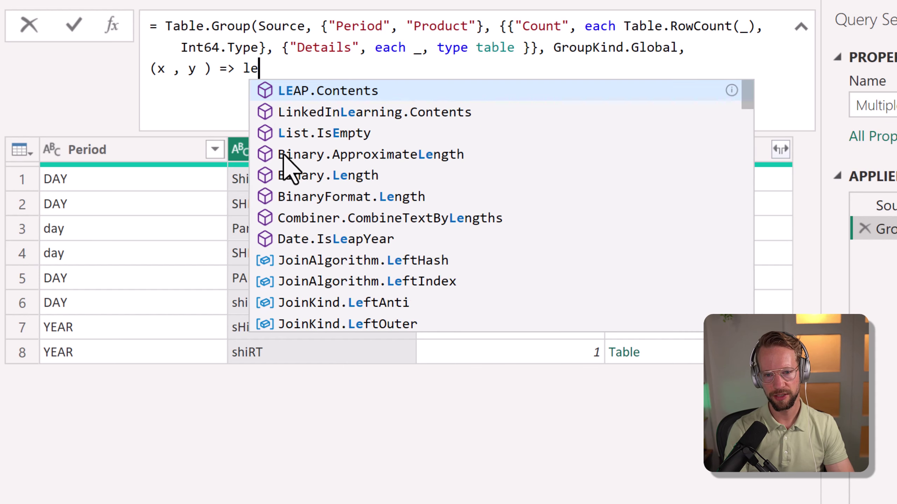
{"action": "type", "text": "gnCase = "}
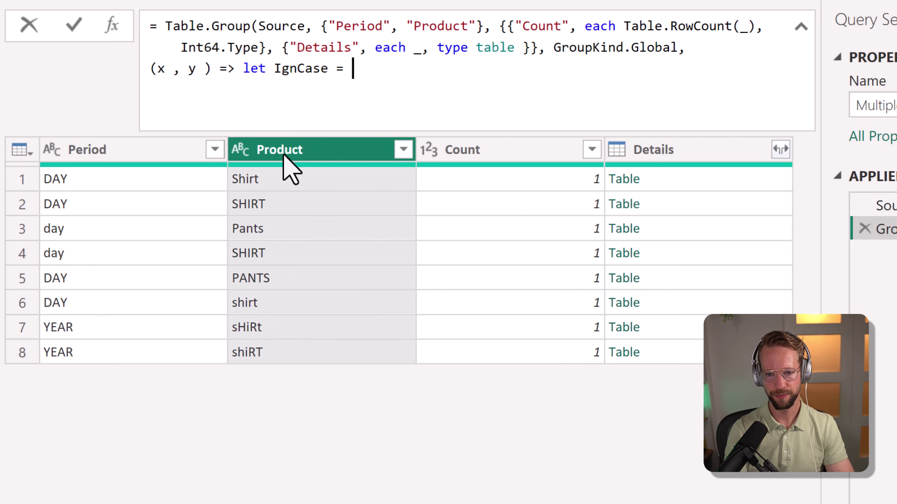
{"action": "type", "text": "Compar"}
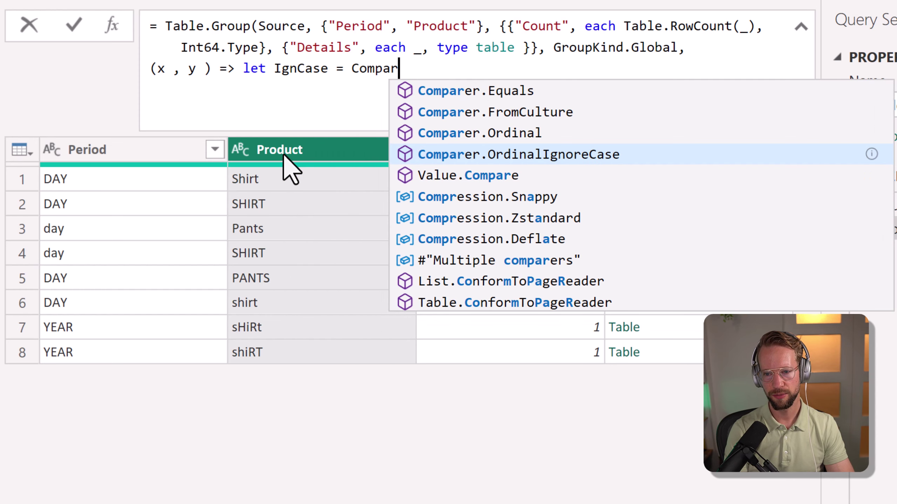
{"action": "key", "text": "Tab"}
{"action": "type", "text": "( "}
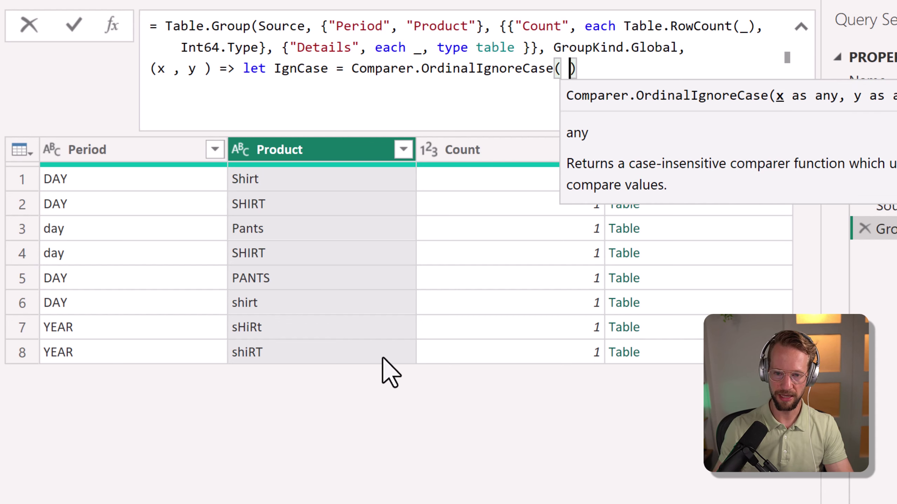
{"action": "type", "text": "x[Product"}
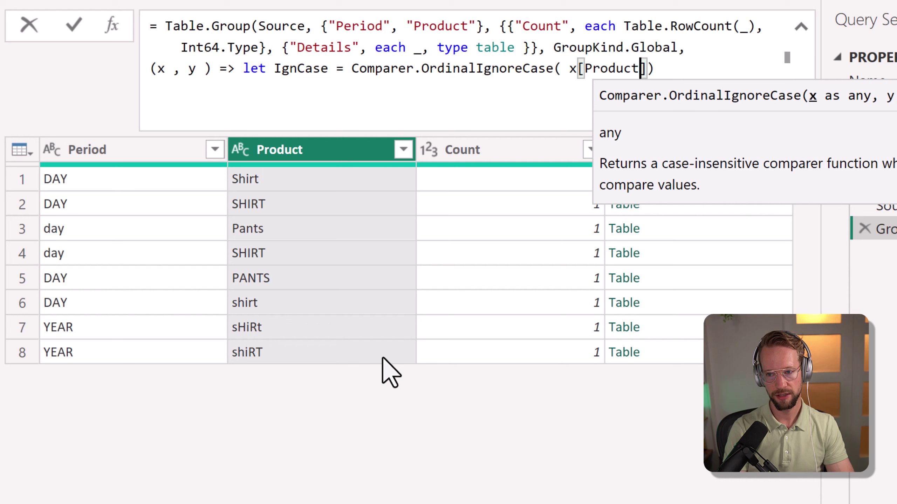
{"action": "type", "text": "], "}
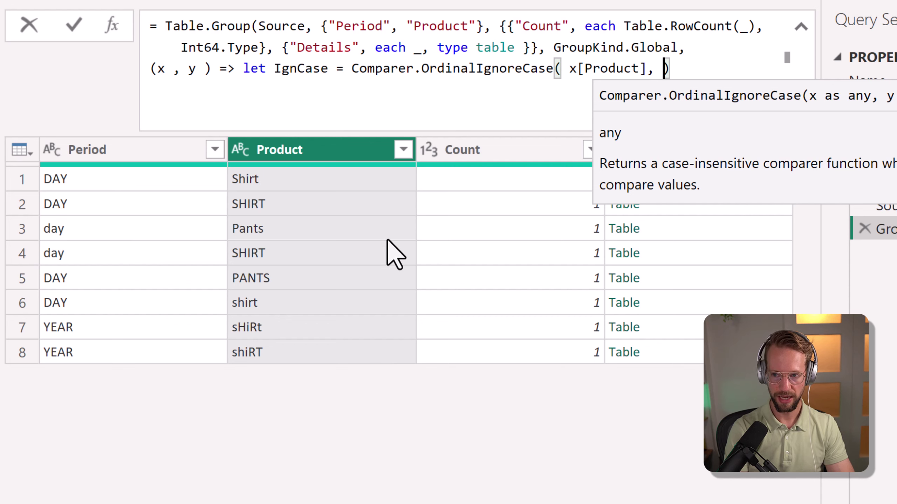
{"action": "type", "text": "y[Product]"}
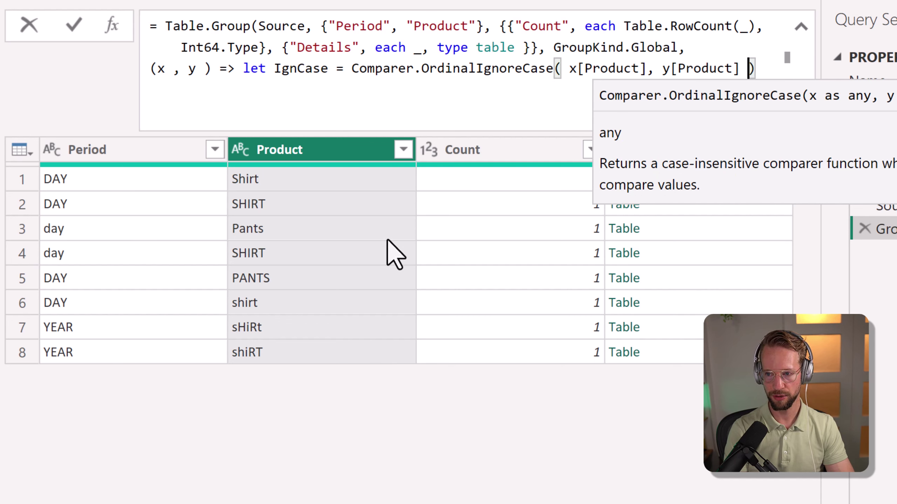
{"action": "left_click", "coordinate": [764, 75]}
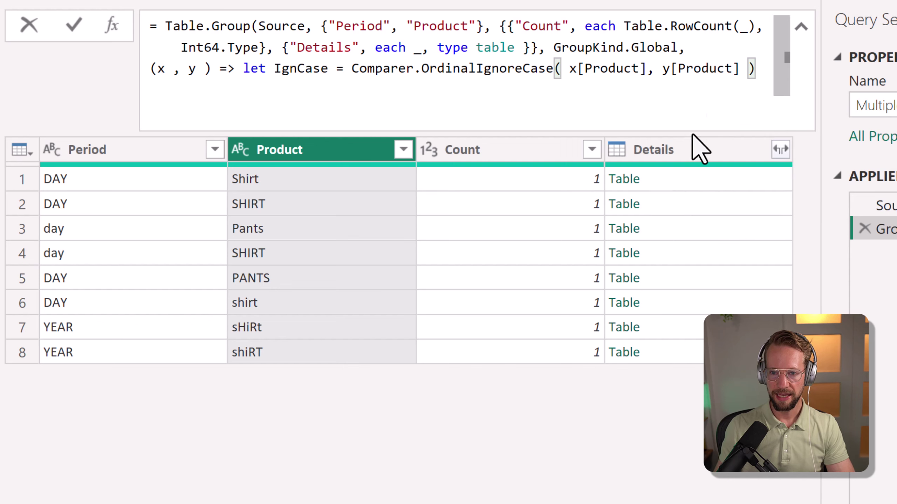
Return IgnCase in the in clause, close the Table.Group call and apply the formula
{"action": "key", "text": "Return"}
{"action": "type", "text": "in"}
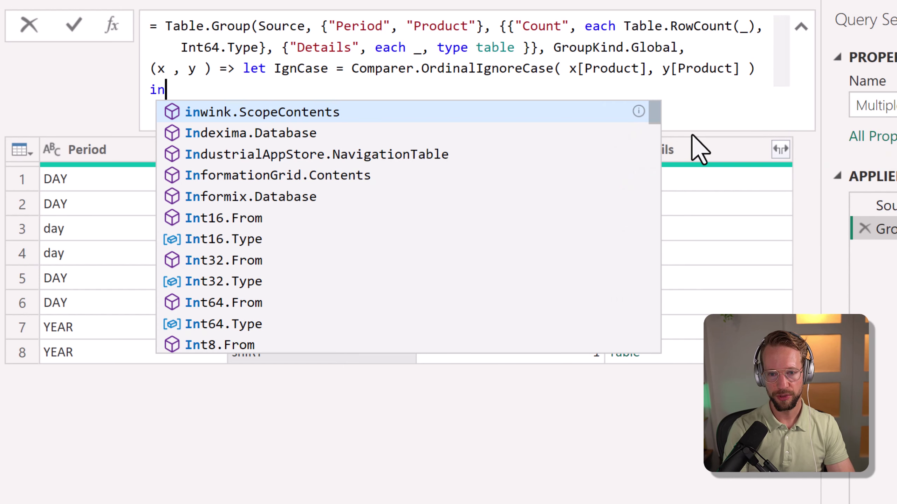
{"action": "type", "text": " IgnCase )"}
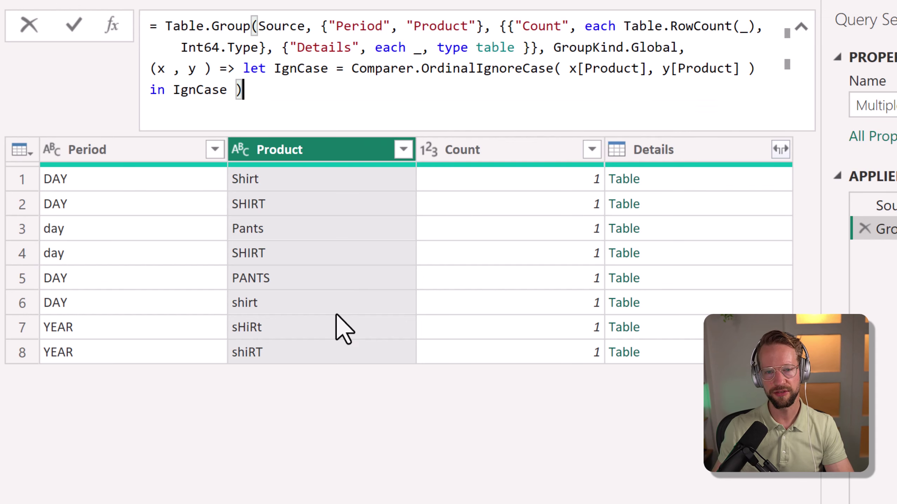
{"action": "key", "text": "Return"}
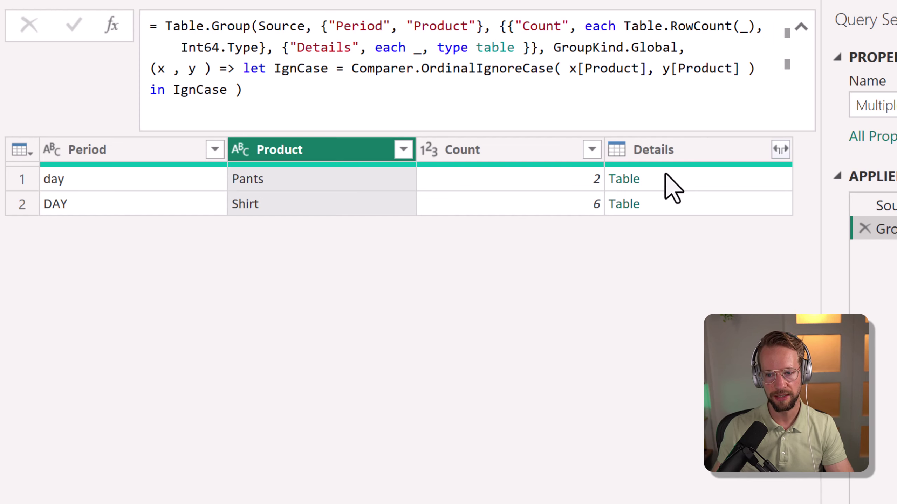
Preview the nested Details tables of both groups to check which Period and Product values each contains
{"action": "left_click", "coordinate": [666, 186]}
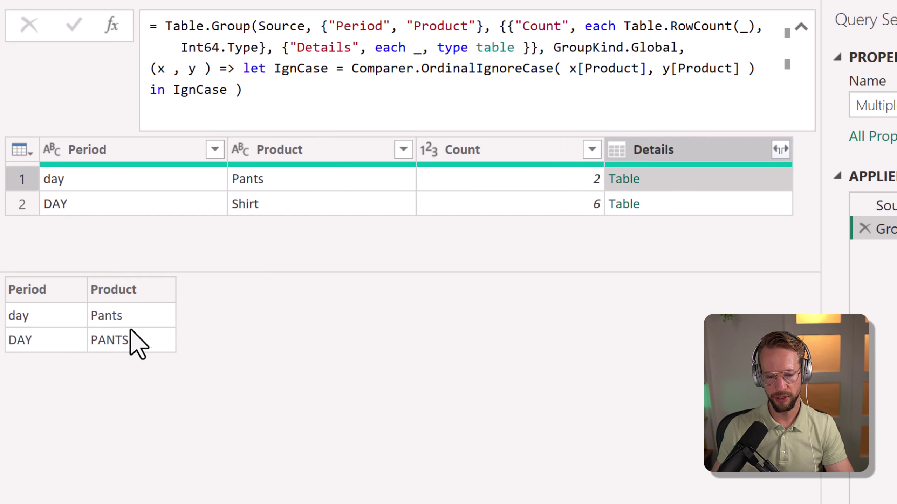
{"action": "left_click", "coordinate": [682, 200]}
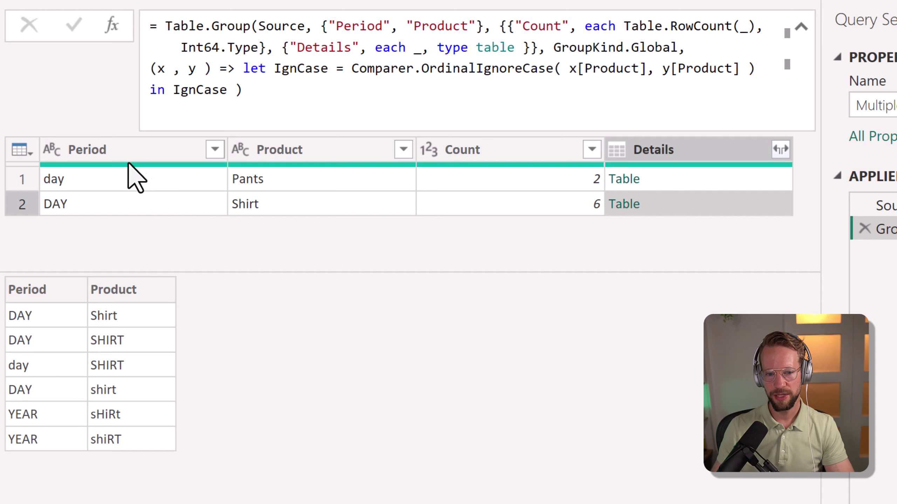
{"action": "left_click", "coordinate": [118, 156]}
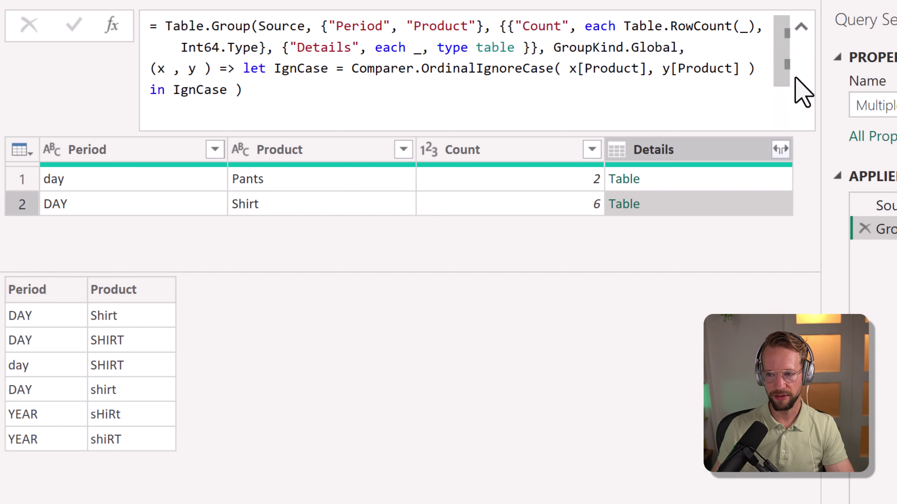
Add a second variable on a new line of the comparer's let expression, starting RespCase = Comparer.Ordinal
{"action": "left_click", "coordinate": [754, 70]}
{"action": "type", "text": ","}
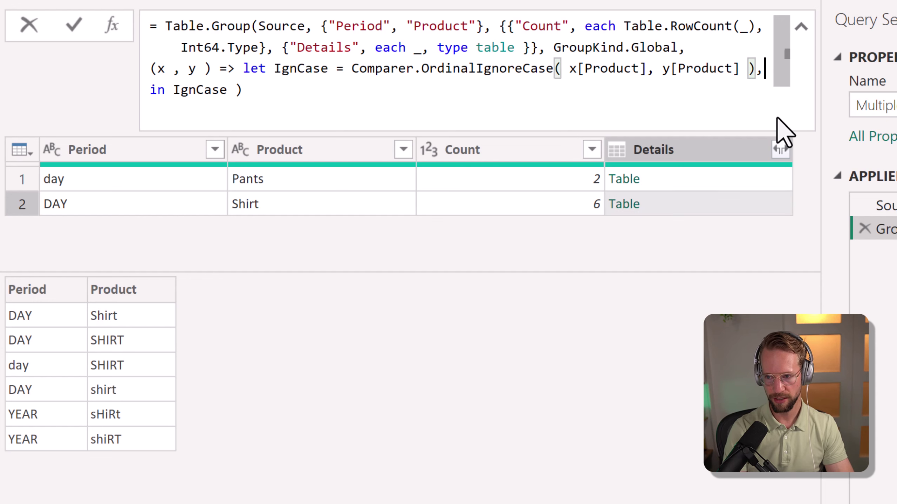
{"action": "key", "text": "shift+Return"}
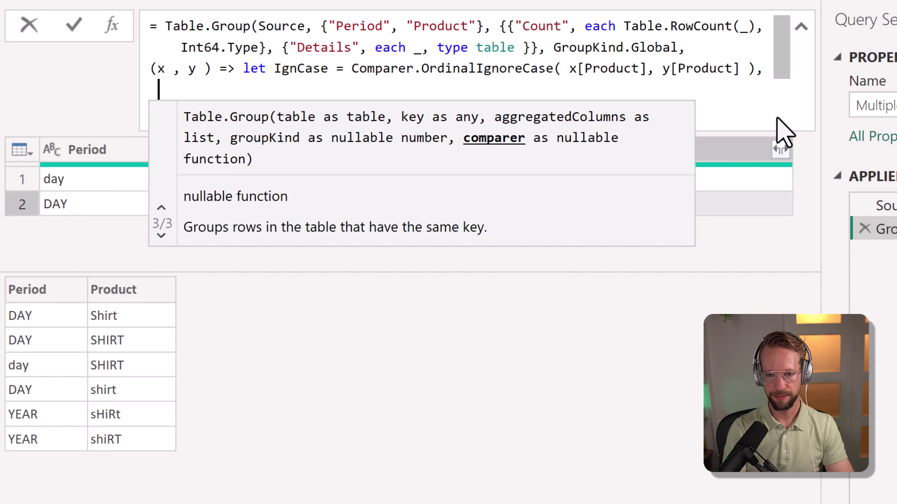
{"action": "type", "text": "R"}
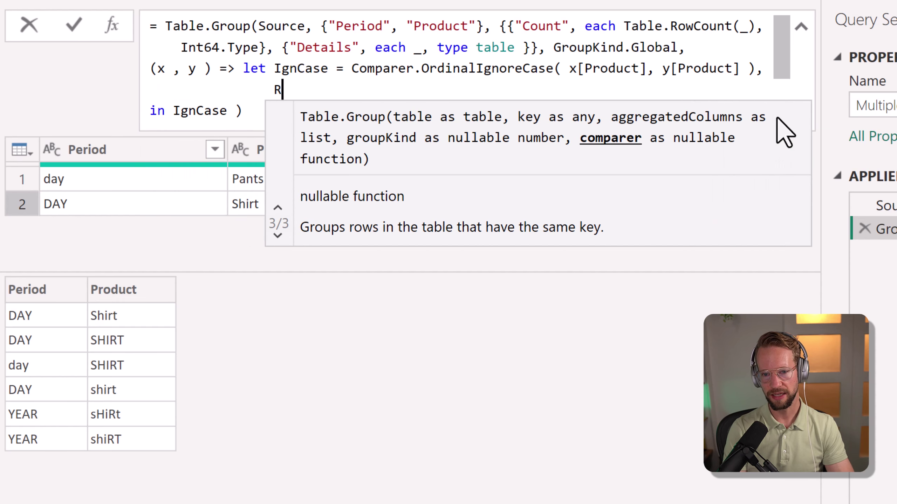
{"action": "type", "text": "espCase = "}
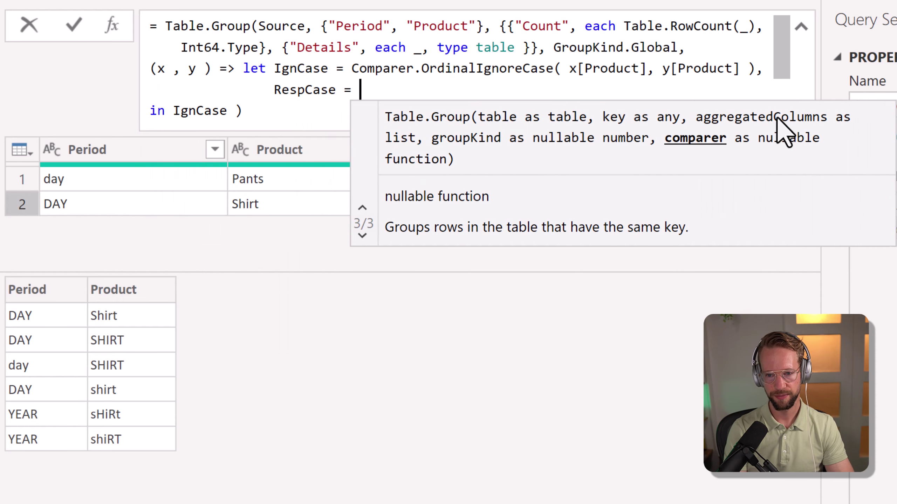
{"action": "type", "text": "Comparer.Ordinal"}
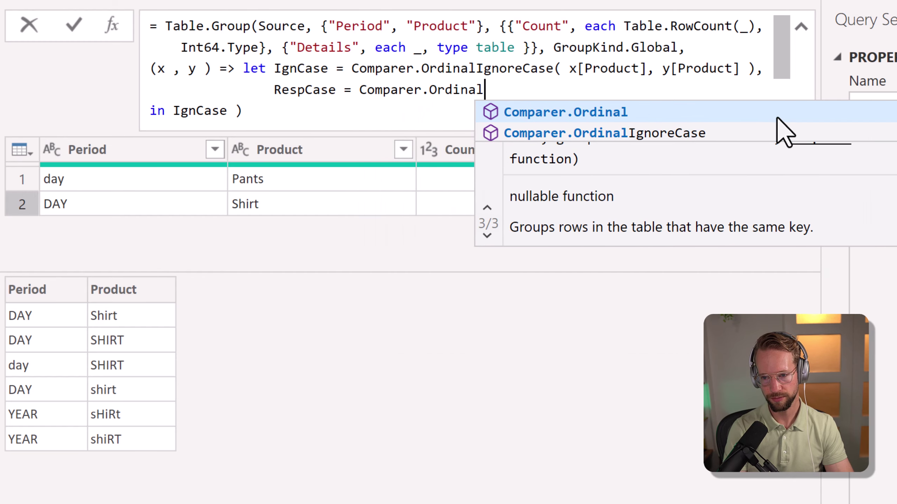
{"action": "key", "text": "Escape"}
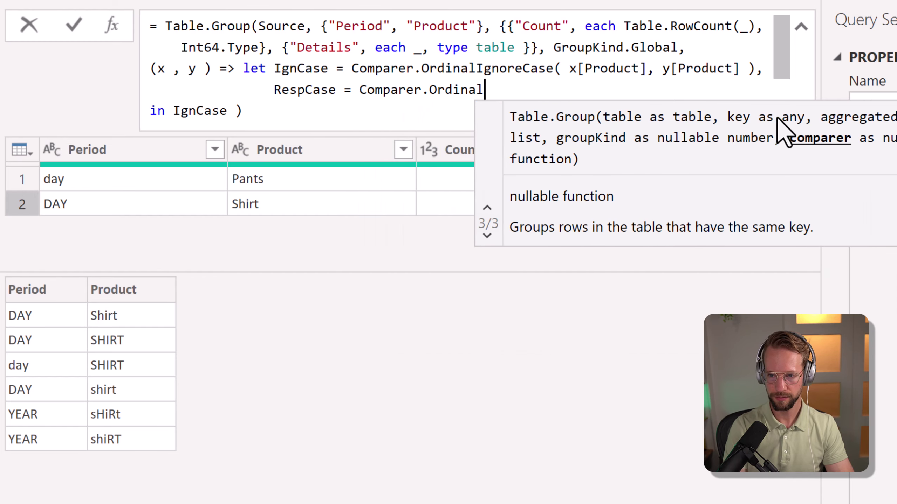
Pass x[Period] and y[Period] as the arguments of Comparer.Ordinal in RespCase
{"action": "type", "text": "("}
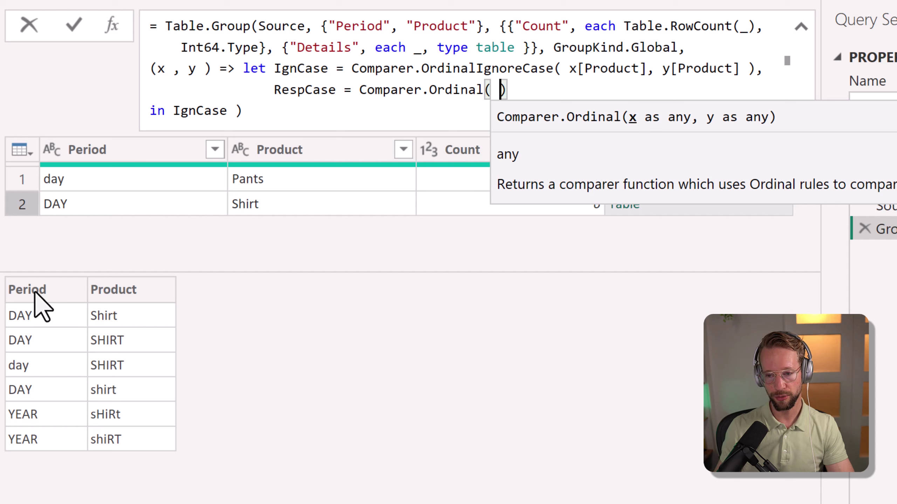
{"action": "type", "text": "x"}
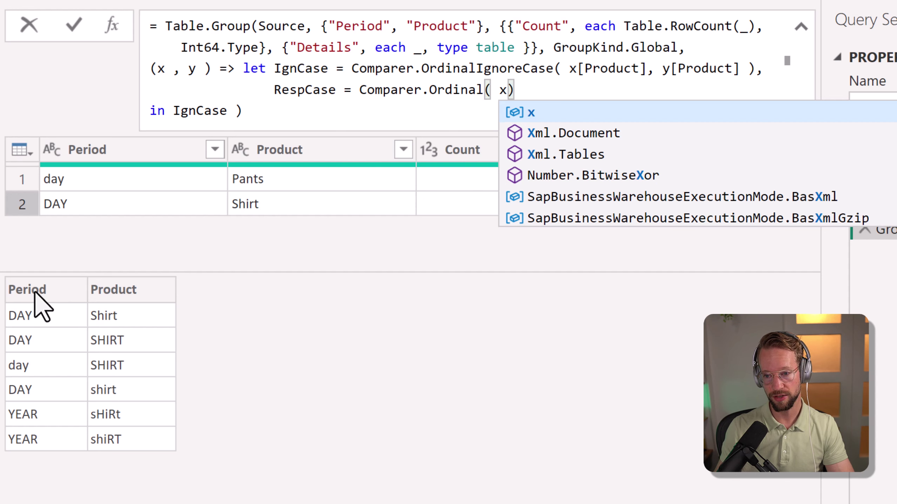
{"action": "type", "text": "["}
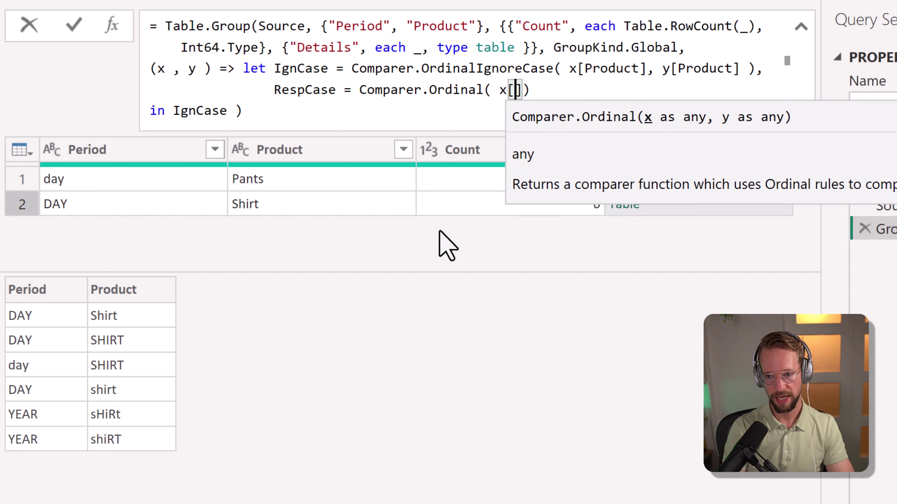
{"action": "type", "text": "Period]"}
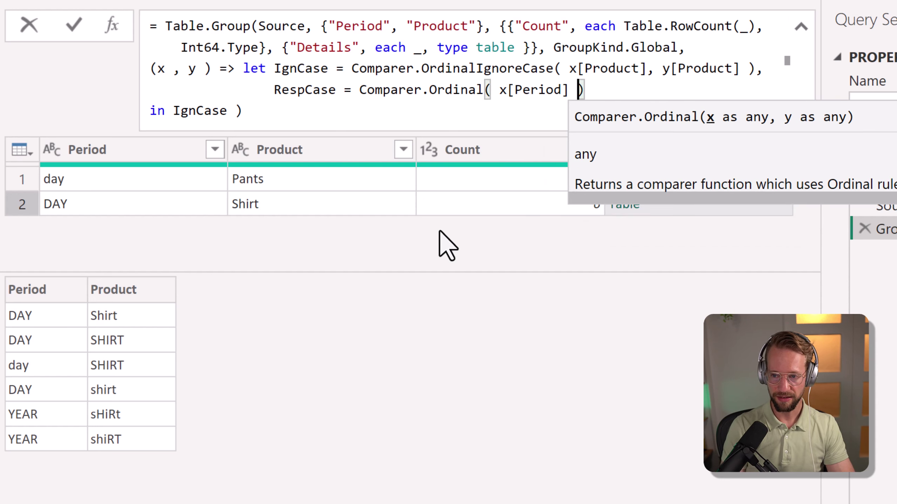
{"action": "key", "text": "BackSpace"}
{"action": "type", "text": ", y[Period"}
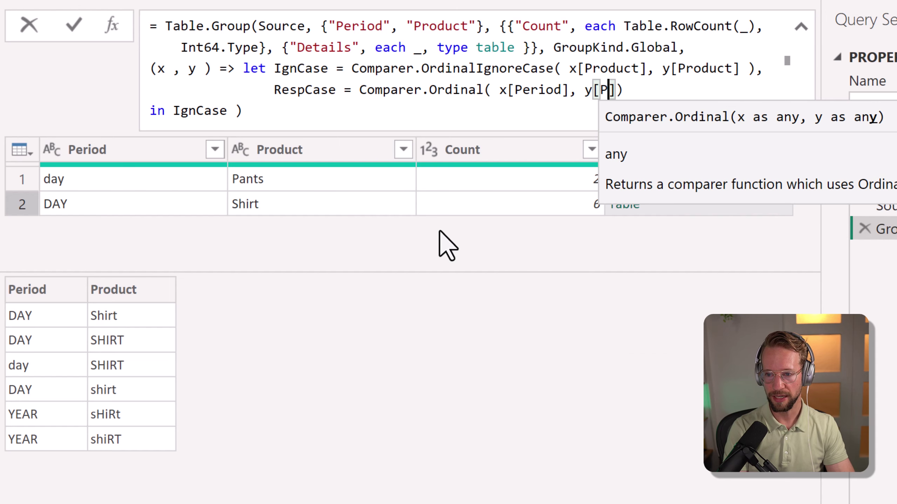
{"action": "type", "text": "]"}
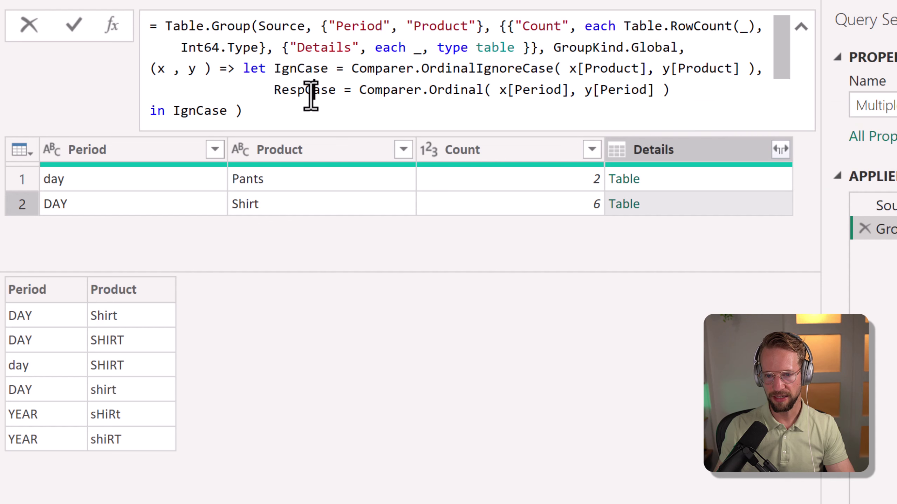
Return RespCase instead of IgnCase in the in clause and apply the formula
{"action": "double_click", "coordinate": [307, 91]}
{"action": "key", "text": "ctrl+c"}
{"action": "double_click", "coordinate": [187, 110]}
{"action": "key", "text": "ctrl+v"}
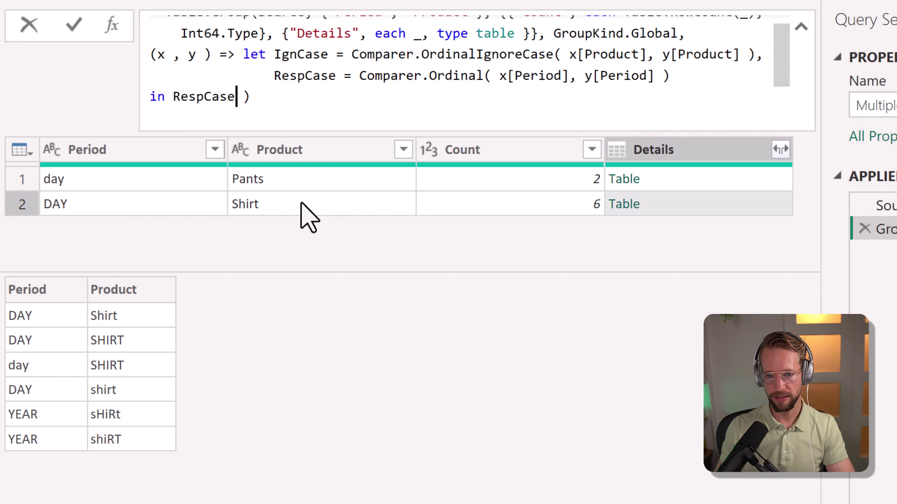
{"action": "key", "text": "Return"}
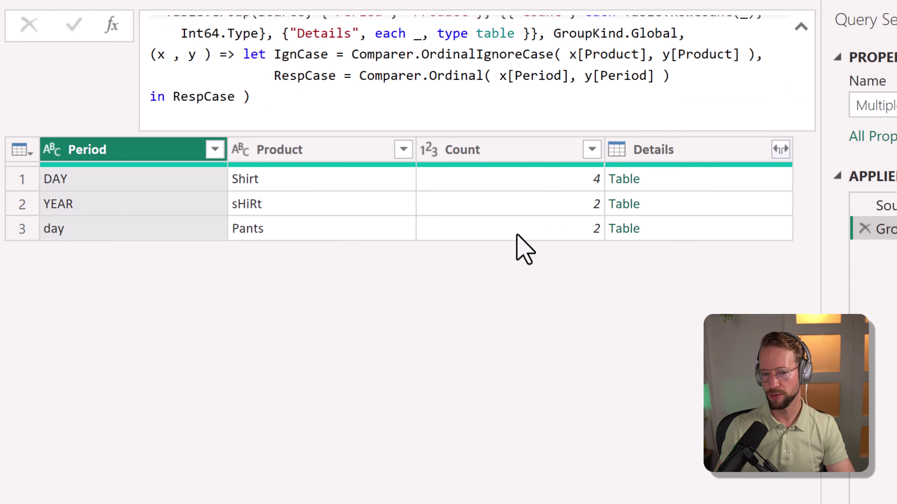
Preview the nested Details table of each of the three groups to check its Period and Product values
{"action": "left_click", "coordinate": [693, 178]}
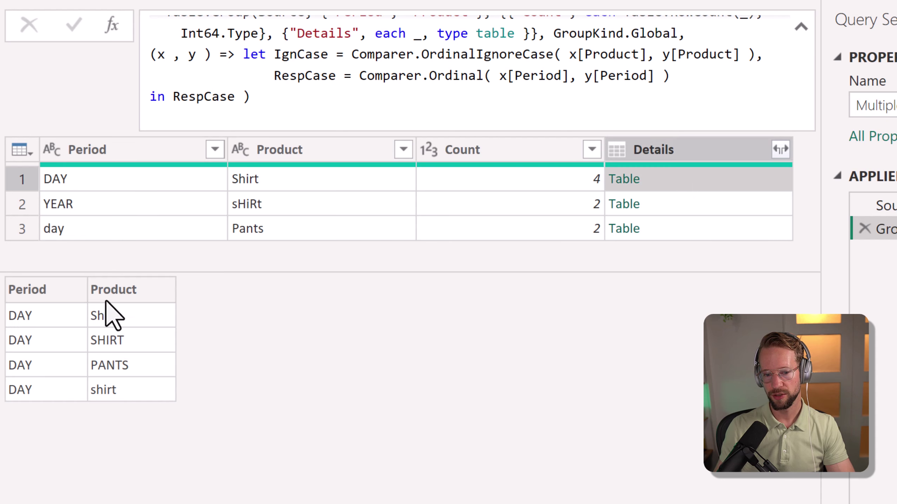
{"action": "left_click", "coordinate": [701, 229]}
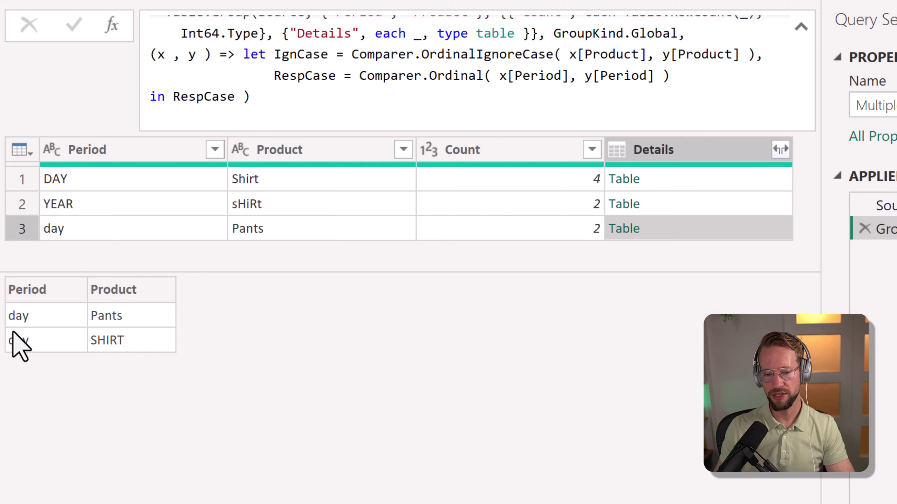
{"action": "left_click", "coordinate": [681, 206]}
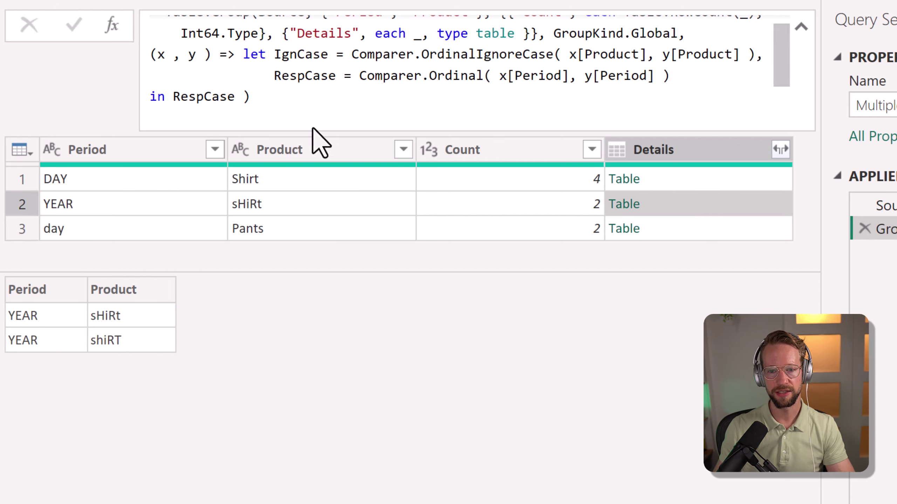
{"action": "left_click", "coordinate": [369, 62]}
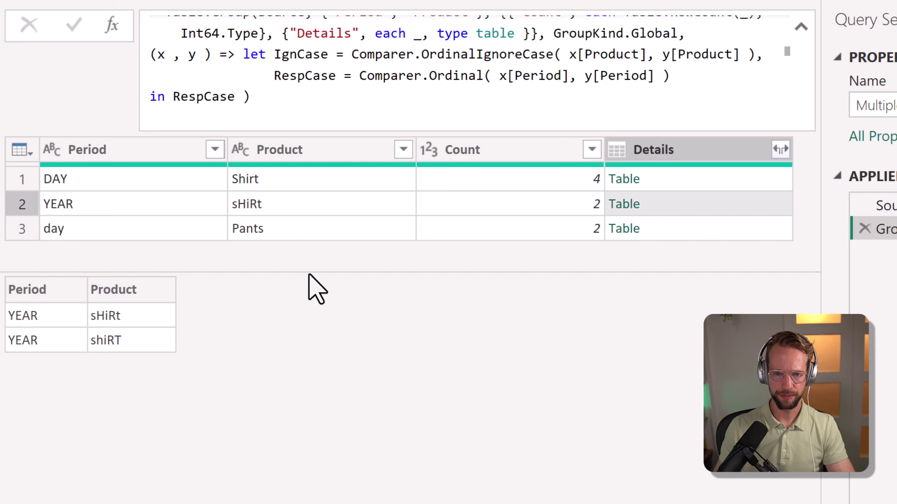
{"action": "left_click", "coordinate": [247, 154]}
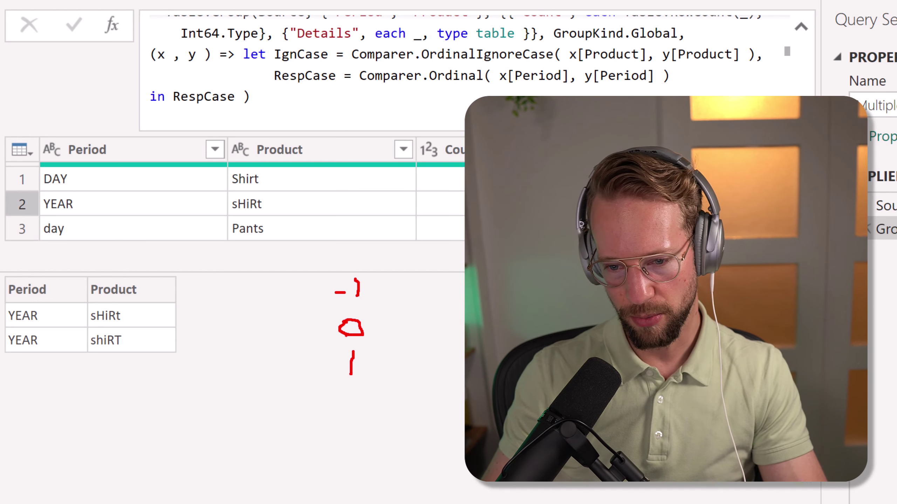
Add a custom step after Grouped Rows that evaluates Comparer.Ordinal("A", "B") and check its result
{"action": "key", "text": "Escape"}
{"action": "left_click", "coordinate": [111, 26]}
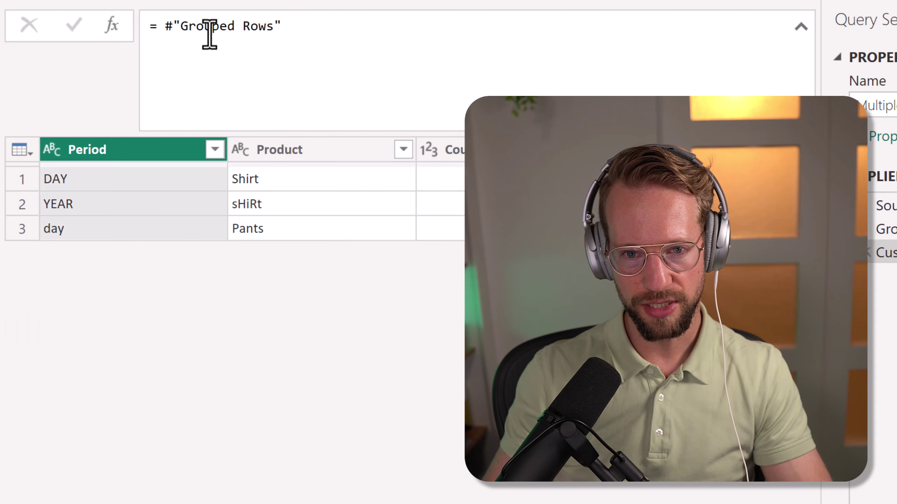
{"action": "left_click_drag", "start_coordinate": [282, 26], "coordinate": [194, 74]}
{"action": "type", "text": "Compare"}
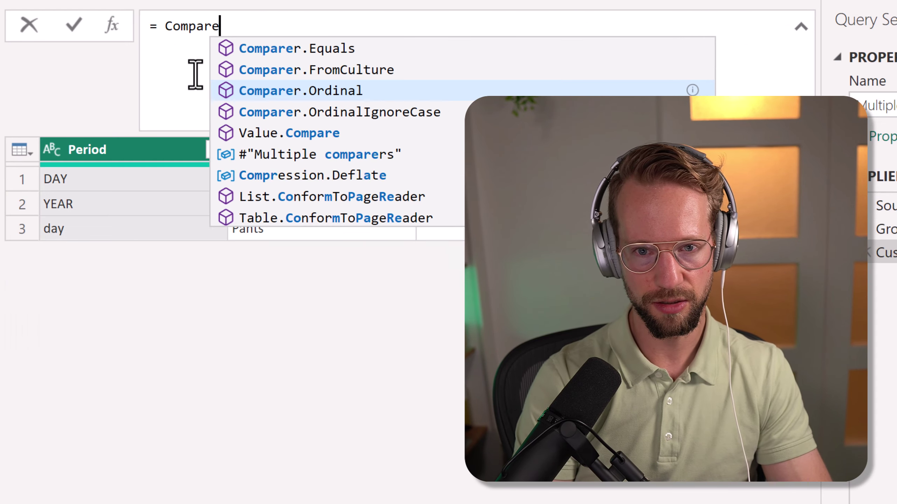
{"action": "type", "text": "r.Ordinal( \""}
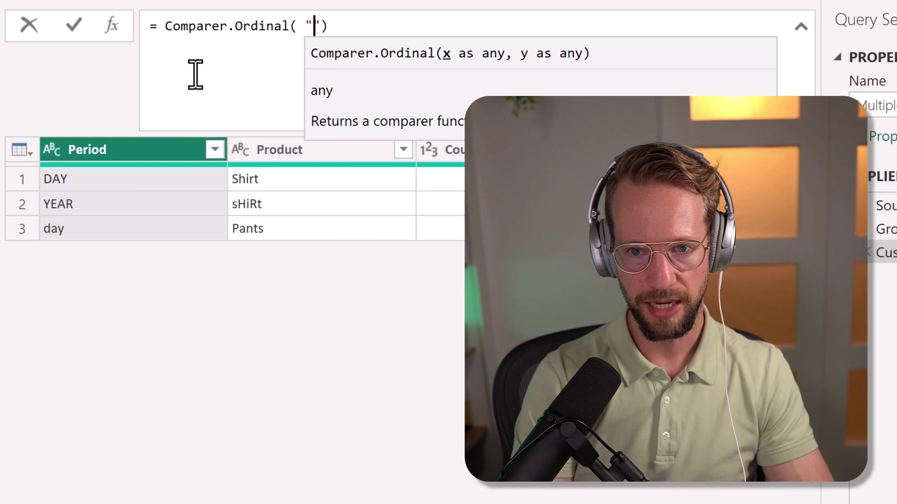
{"action": "type", "text": "A\", \"B\""}
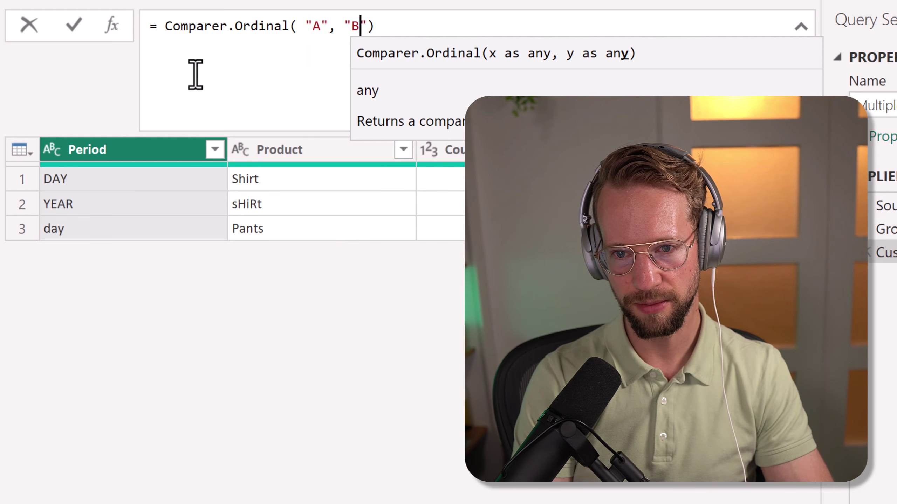
{"action": "key", "text": "Return"}
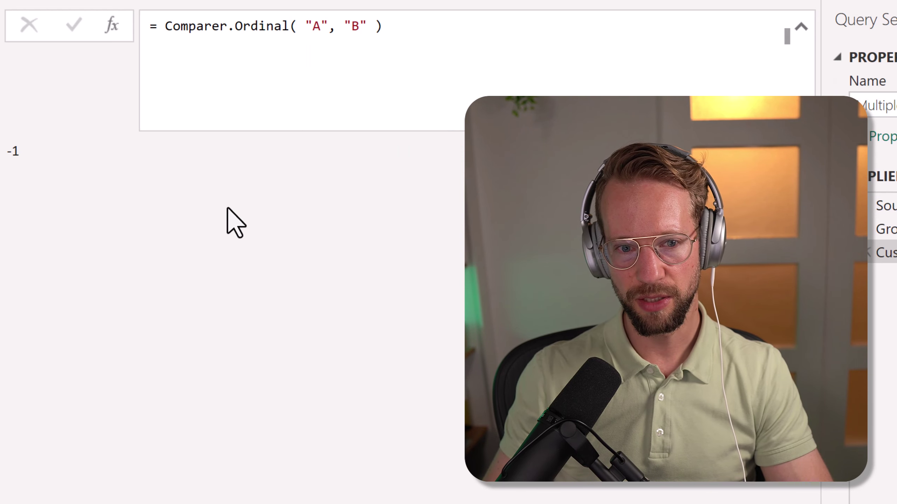
{"action": "double_click", "coordinate": [10, 151]}
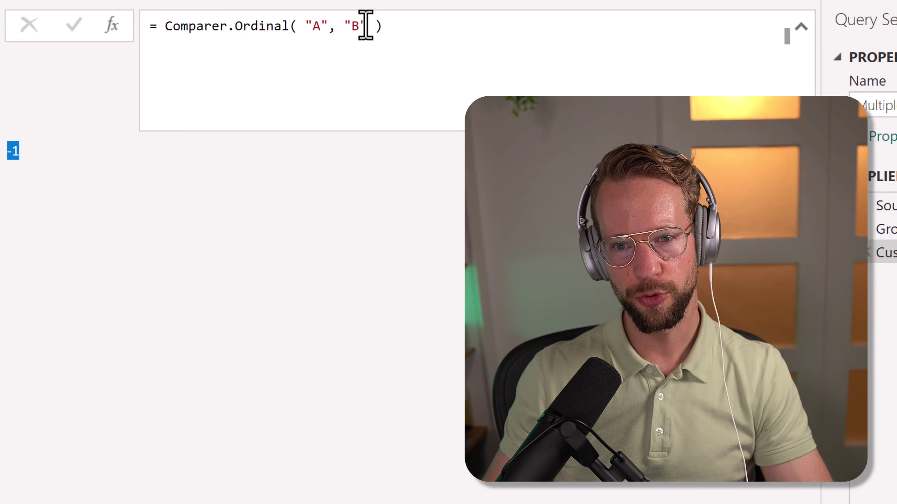
Swap the arguments of the test comparison to Comparer.Ordinal("B", "A") and evaluate it
{"action": "left_click_drag", "start_coordinate": [334, 26], "coordinate": [310, 26]}
{"action": "left_click", "coordinate": [334, 26]}
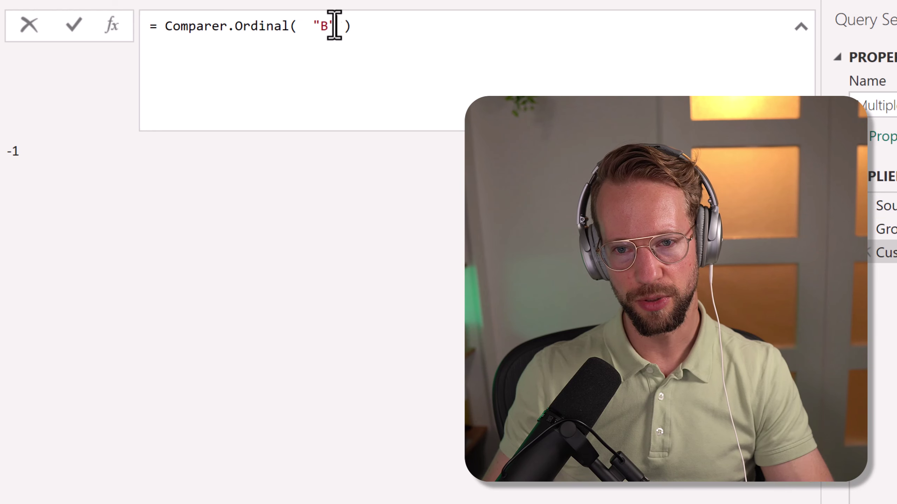
{"action": "key", "text": "BackSpace"}
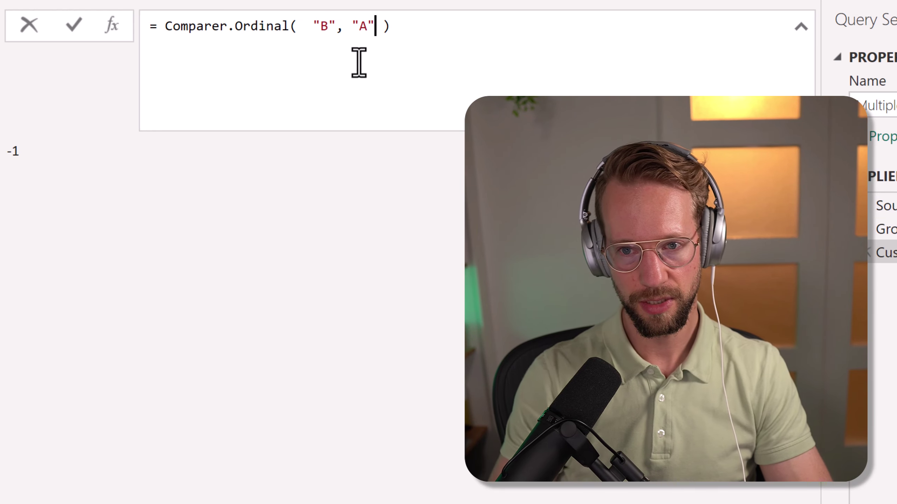
{"action": "key", "text": "Return"}
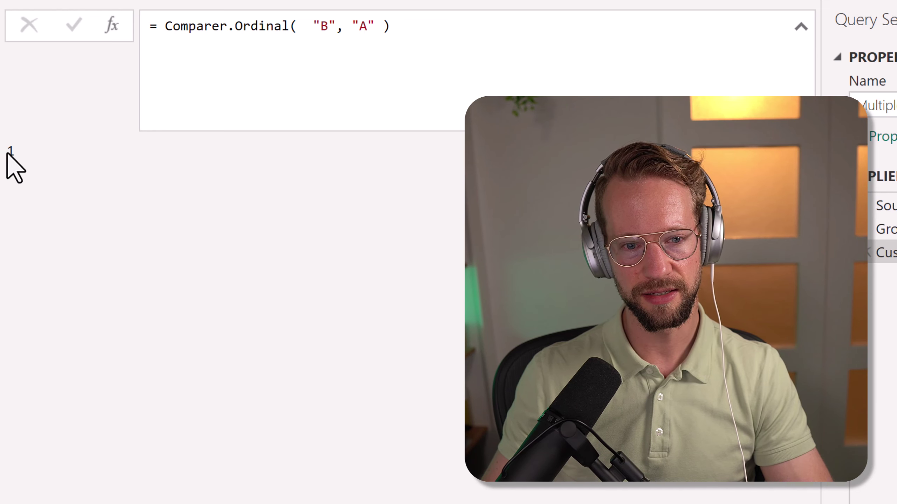
Change the test to compare "A" with "A", and delete the custom test step
{"action": "double_click", "coordinate": [324, 27]}
{"action": "type", "text": "A"}
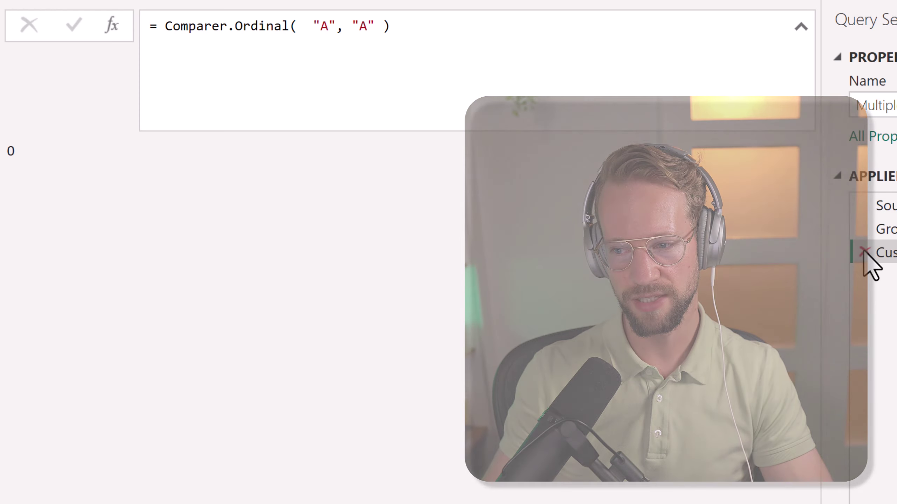
{"action": "left_click", "coordinate": [865, 252]}
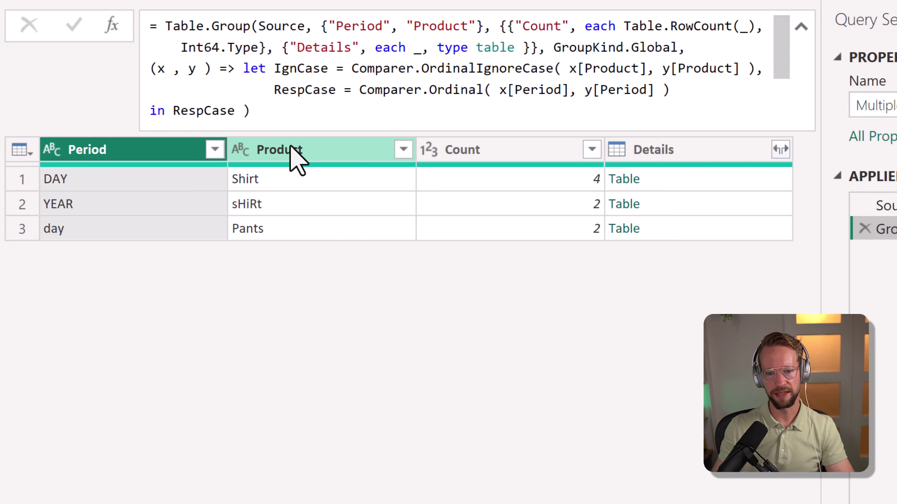
{"action": "left_click", "coordinate": [308, 150]}
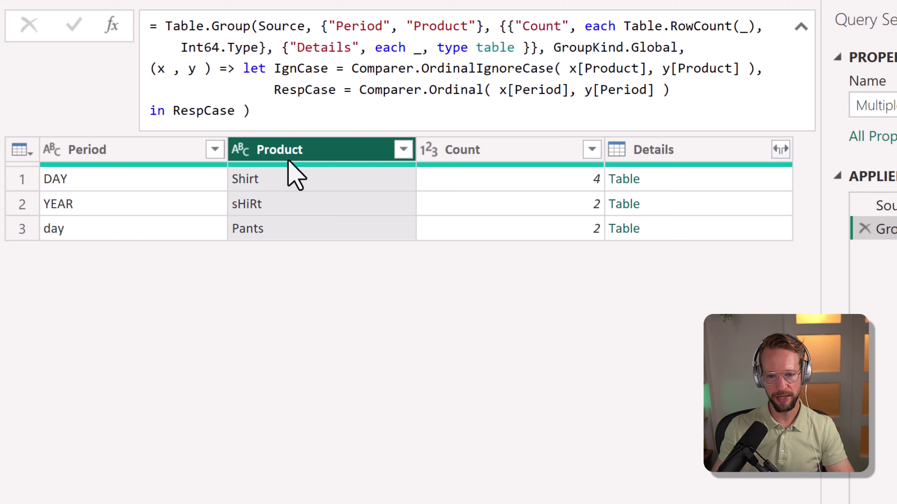
{"action": "left_click", "coordinate": [135, 152]}
{"action": "left_click", "coordinate": [330, 151]}
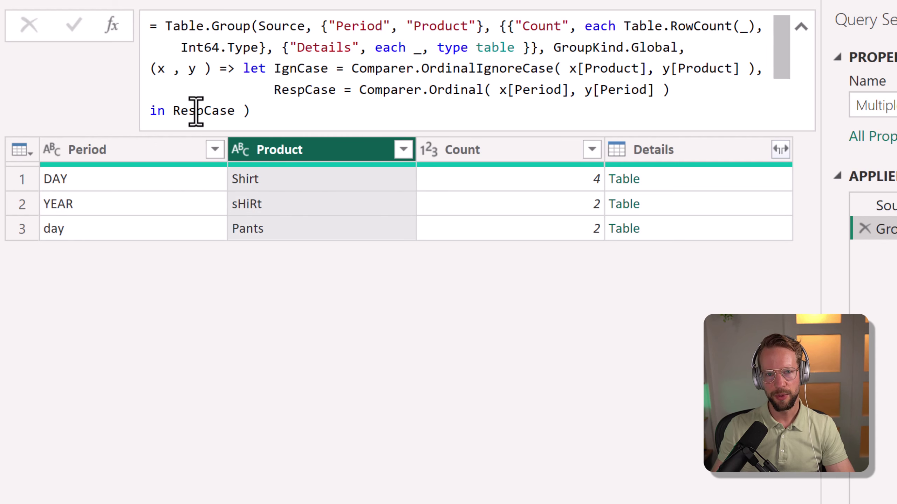
Replace the comparer function's RespCase result with the condition if IgnCase = 0 then RespCase
{"action": "scroll", "coordinate": [196, 110], "scroll_direction": "down", "scroll_amount": 1}
{"action": "double_click", "coordinate": [198, 99]}
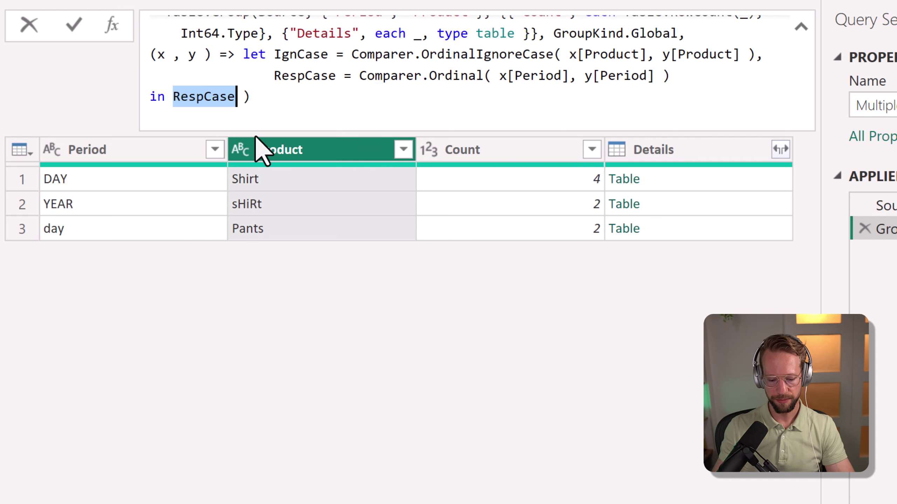
{"action": "type", "text": "if IgNC"}
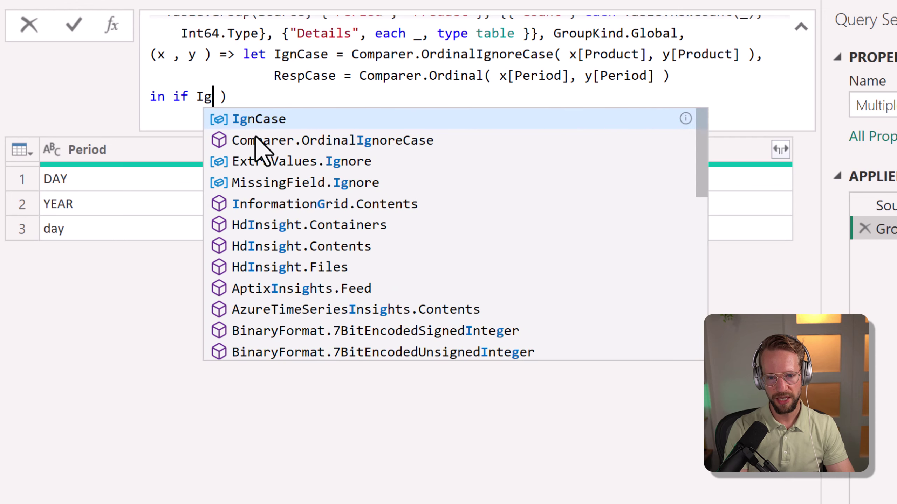
{"action": "key", "text": "BackSpace"}
{"action": "key", "text": "BackSpace"}
{"action": "type", "text": "nCase"}
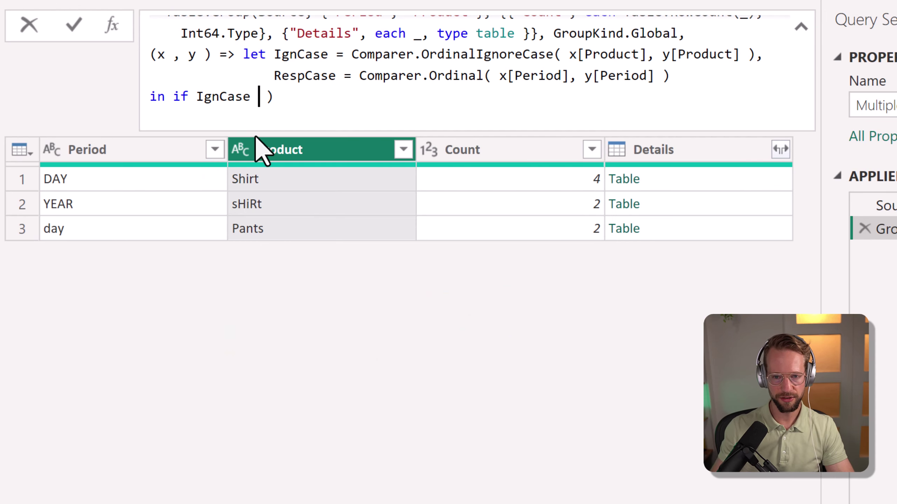
{"action": "left_click_drag", "start_coordinate": [274, 54], "coordinate": [756, 55]}
{"action": "left_click", "coordinate": [259, 96]}
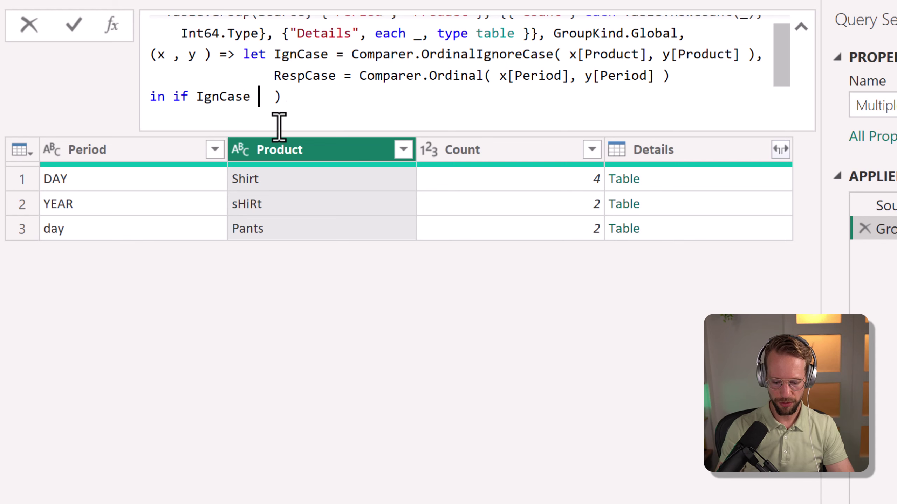
{"action": "type", "text": "= 0 then "}
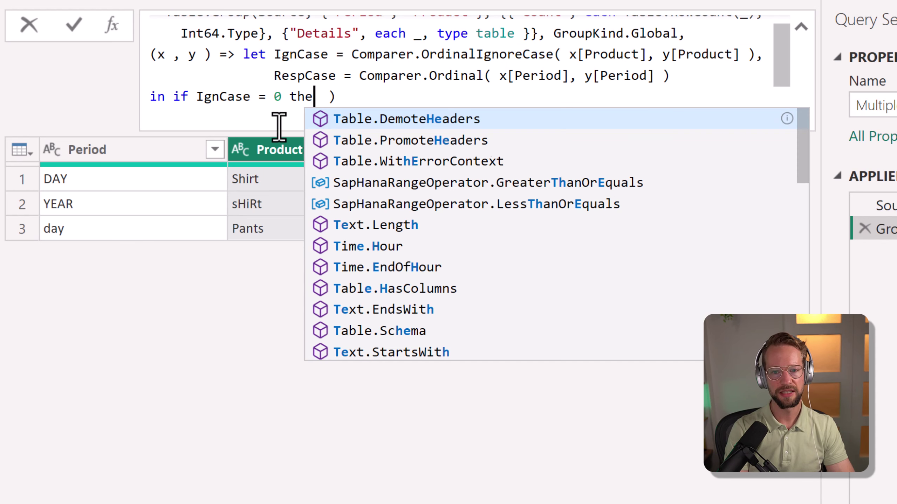
{"action": "type", "text": "RespCase"}
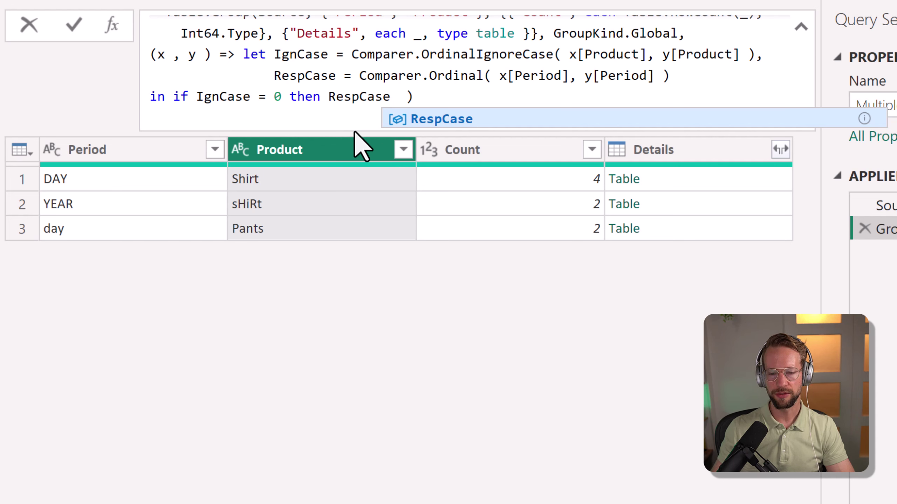
{"action": "mouse_move", "coordinate": [387, 66]}
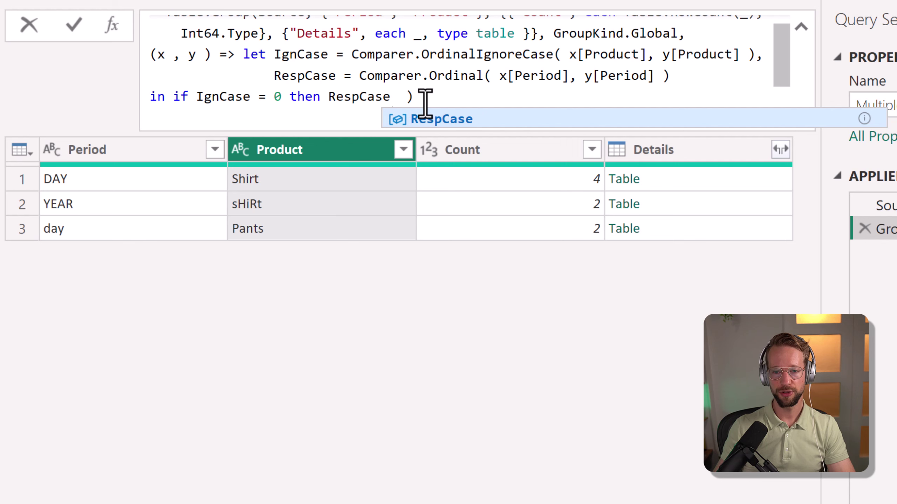
Complete the condition with else IgnCase and apply the Table.Group formula
{"action": "type", "text": "else"}
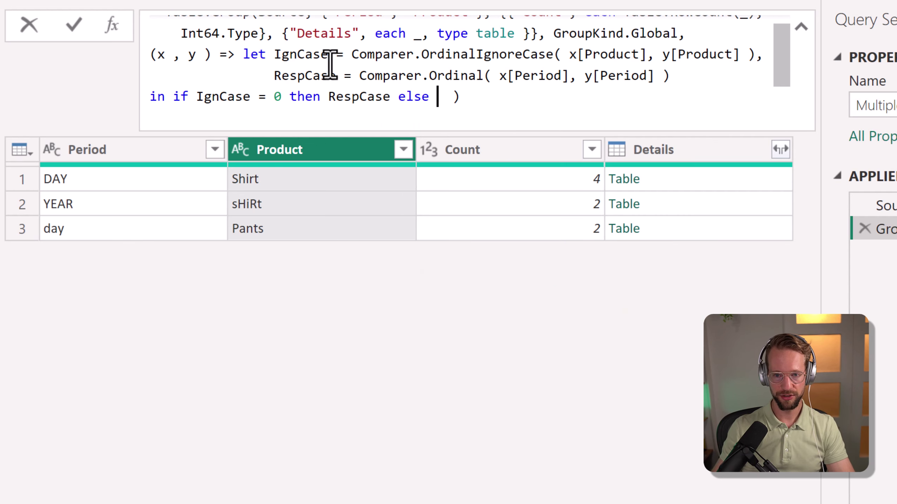
{"action": "double_click", "coordinate": [315, 54]}
{"action": "key", "text": "ctrl+c"}
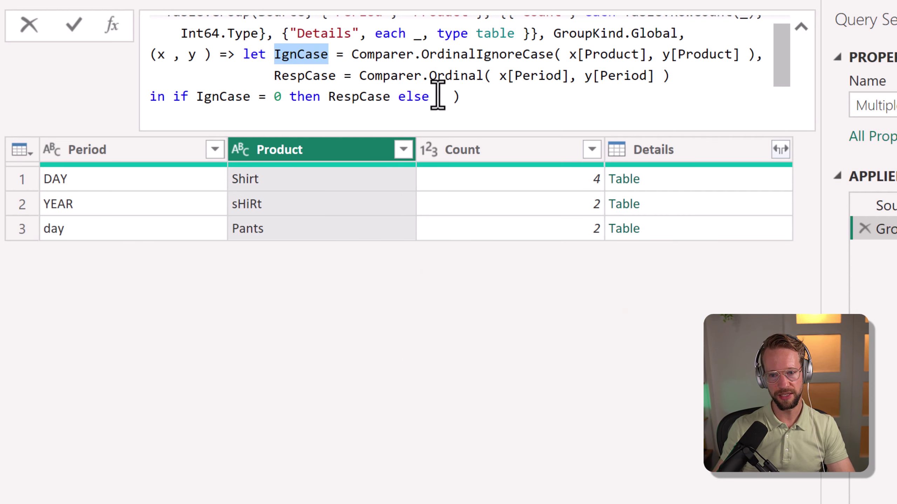
{"action": "left_click", "coordinate": [438, 96]}
{"action": "key", "text": "ctrl+v"}
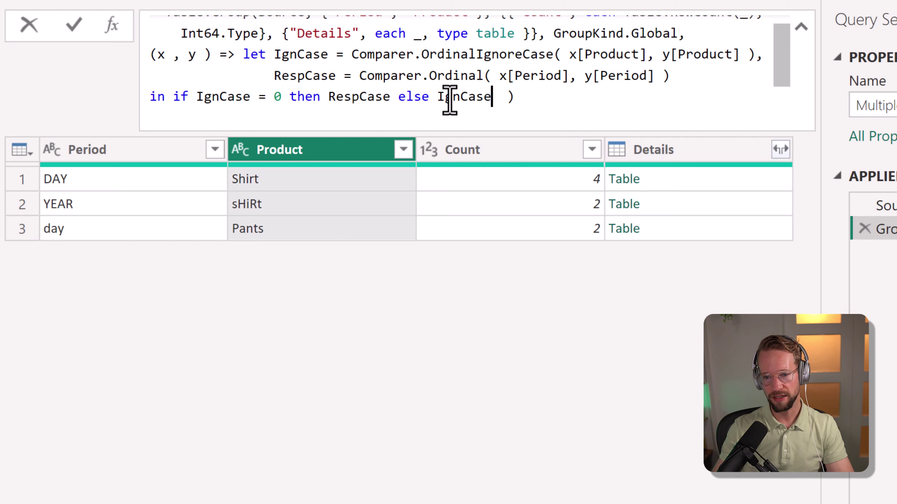
{"action": "mouse_move", "coordinate": [460, 100]}
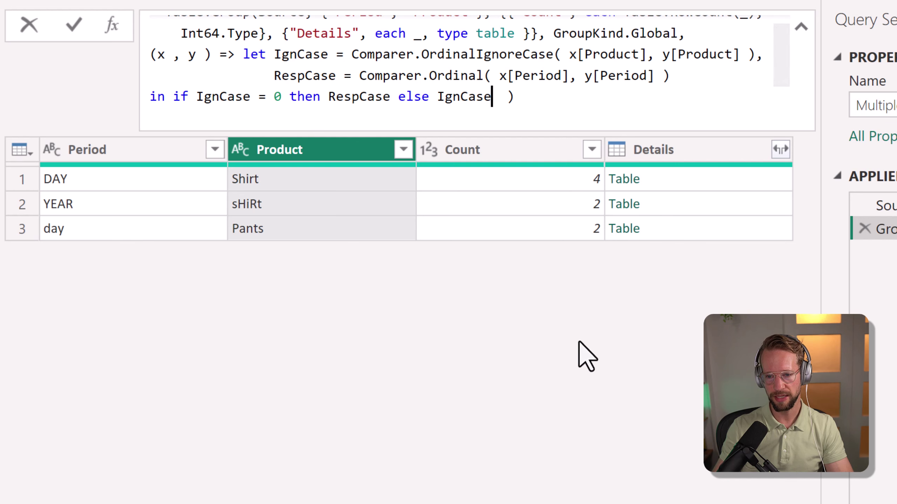
{"action": "key", "text": "Return"}
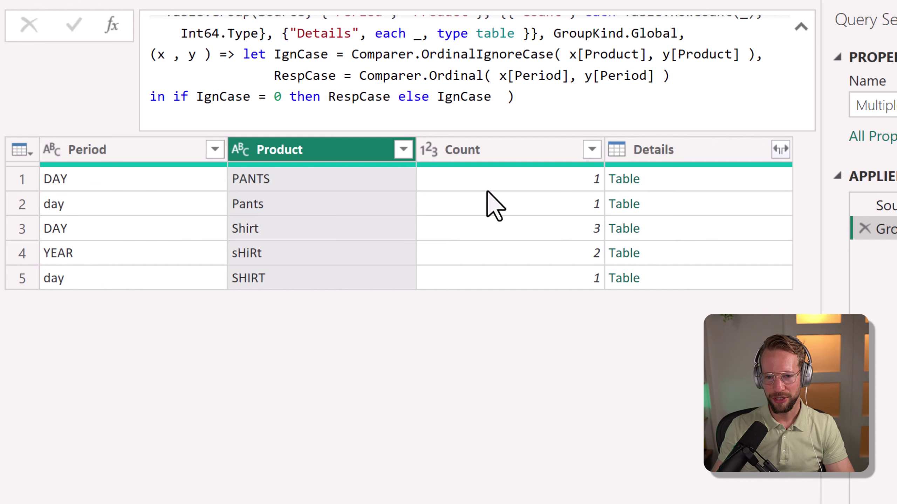
Preview the nested Details tables of the first four groups to examine their Period and Product values
{"action": "left_click", "coordinate": [683, 179]}
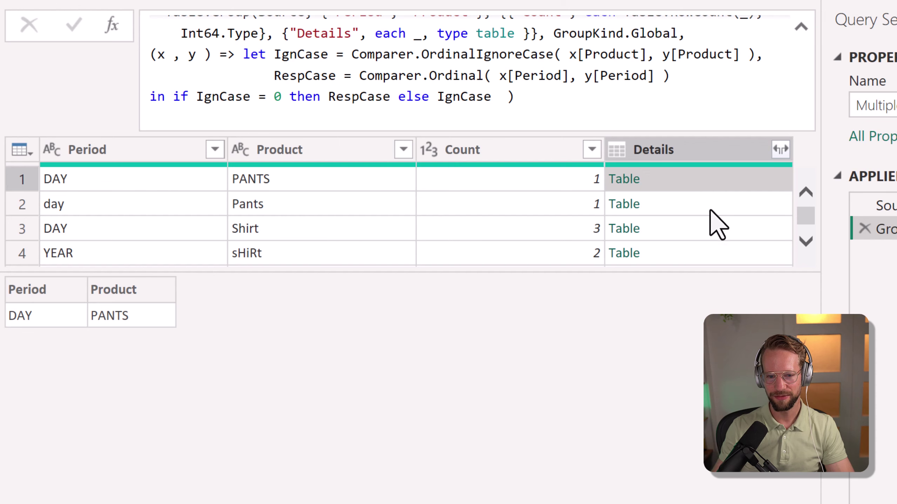
{"action": "left_click", "coordinate": [693, 204]}
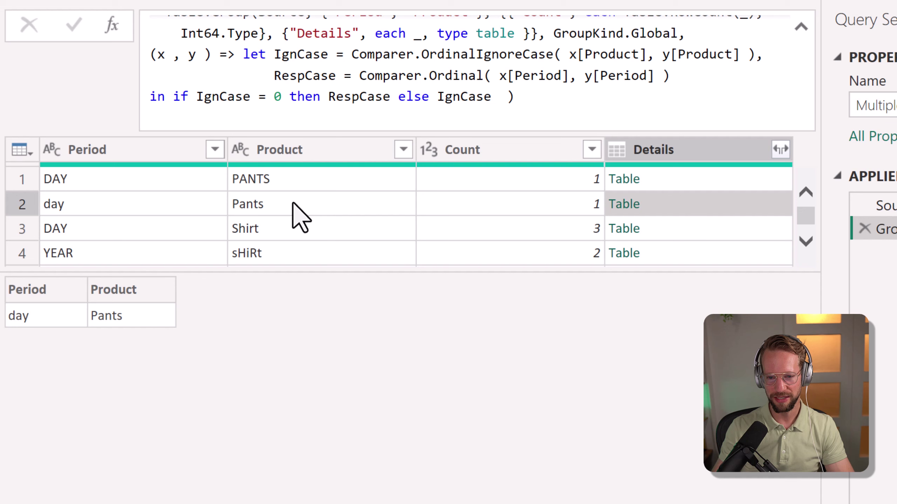
{"action": "scroll", "coordinate": [311, 215], "scroll_direction": "down", "scroll_amount": 1}
{"action": "left_click", "coordinate": [704, 213]}
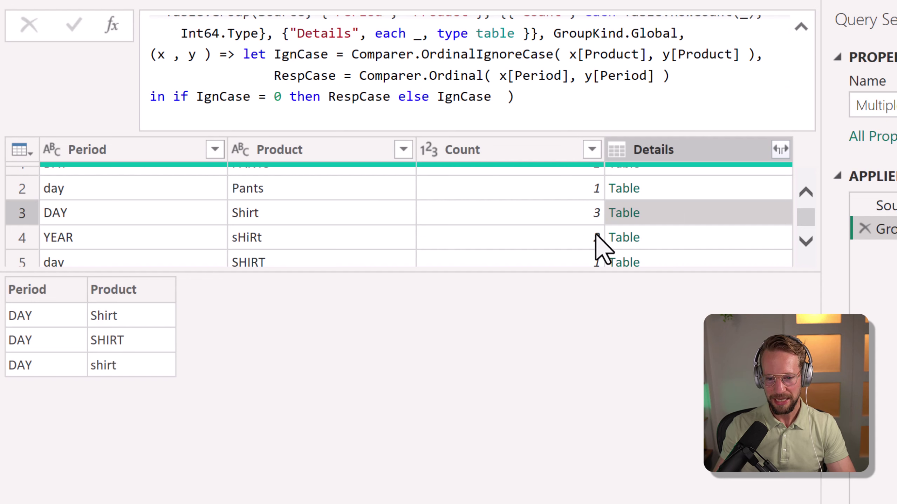
{"action": "scroll", "coordinate": [632, 250], "scroll_direction": "down", "scroll_amount": 1}
{"action": "left_click", "coordinate": [685, 234]}
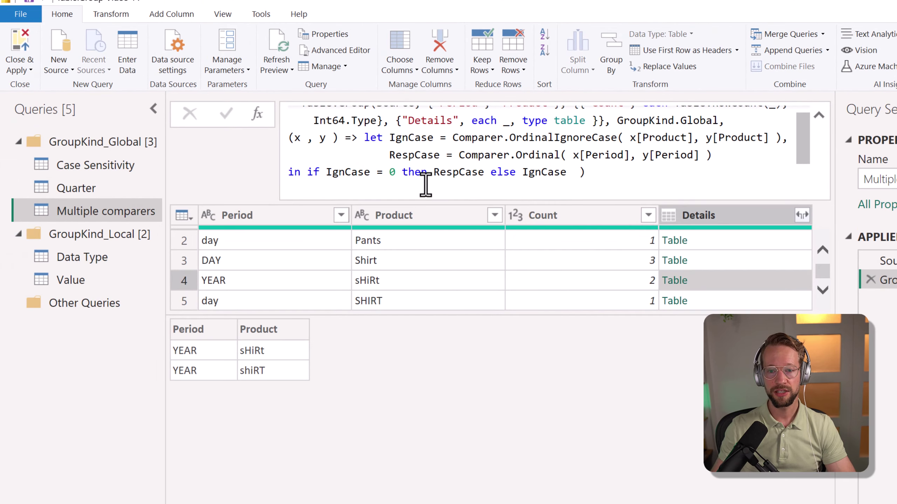
Open the Data Type query in the GroupKind_Local folder and start a Group By on its Location Id column
{"action": "left_click", "coordinate": [128, 250]}
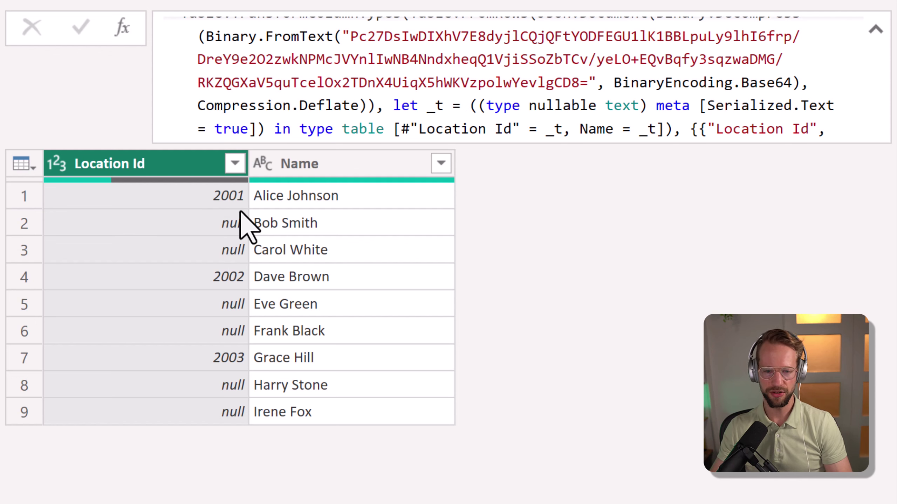
{"action": "left_click", "coordinate": [204, 199]}
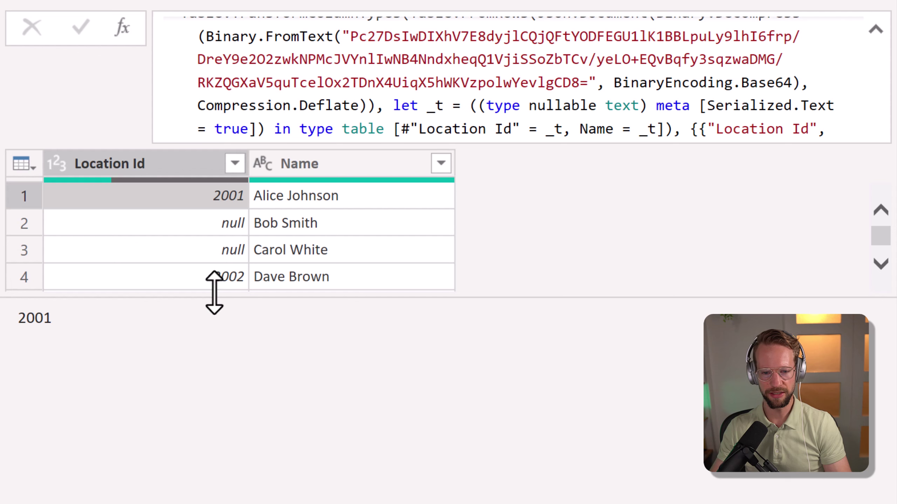
{"action": "left_click_drag", "start_coordinate": [215, 294], "coordinate": [226, 487]}
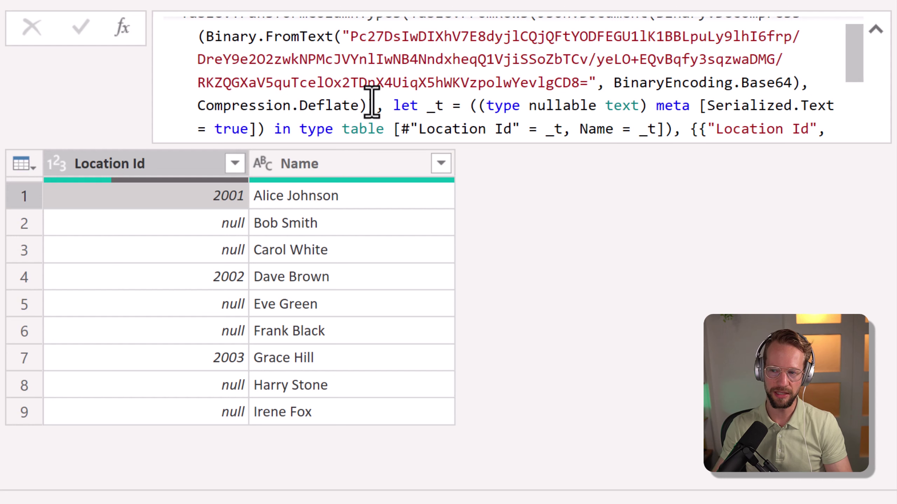
{"action": "left_click", "coordinate": [181, 164]}
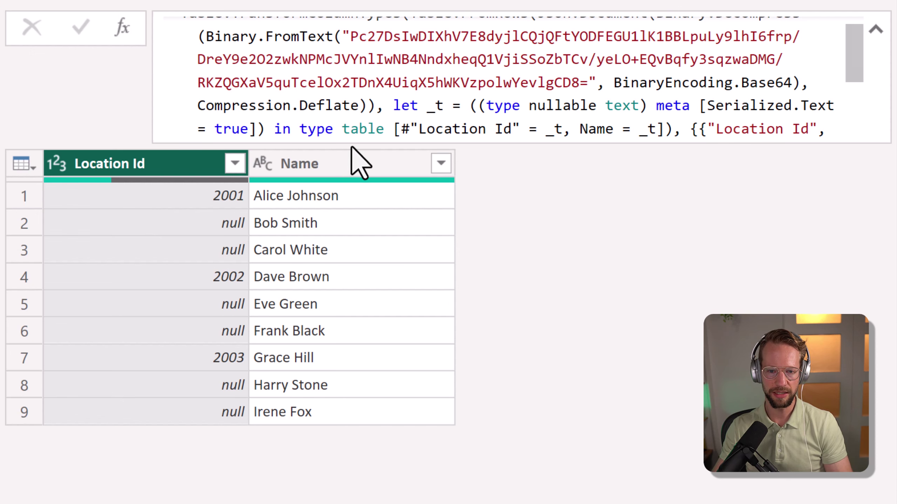
{"action": "right_click", "coordinate": [186, 165]}
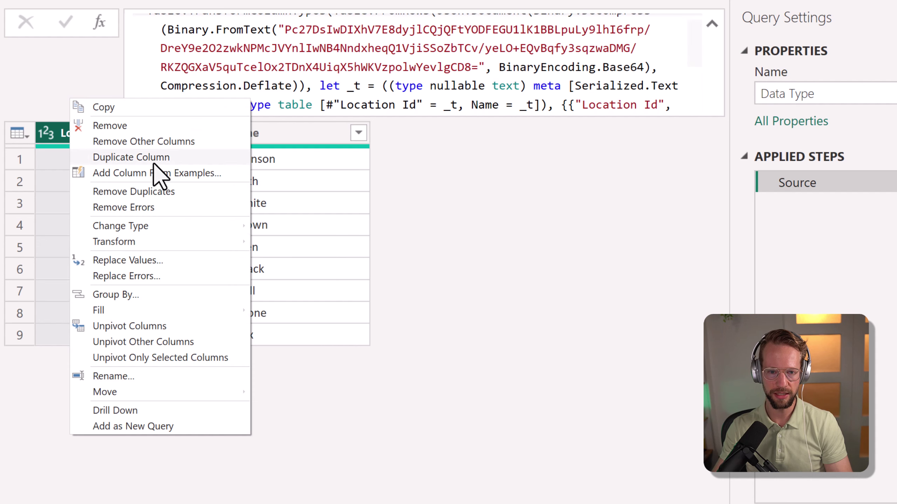
{"action": "left_click", "coordinate": [132, 295]}
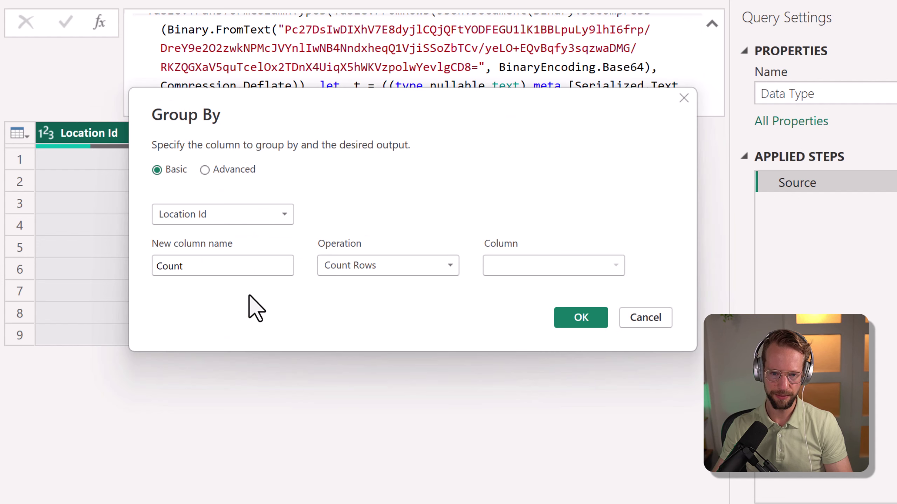
{"action": "left_click", "coordinate": [380, 272]}
{"action": "left_click", "coordinate": [374, 414]}
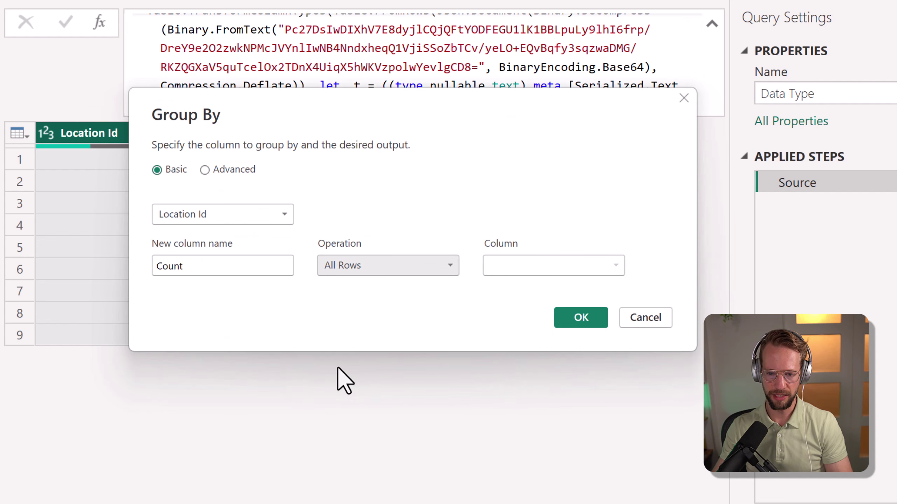
{"action": "left_click", "coordinate": [353, 268]}
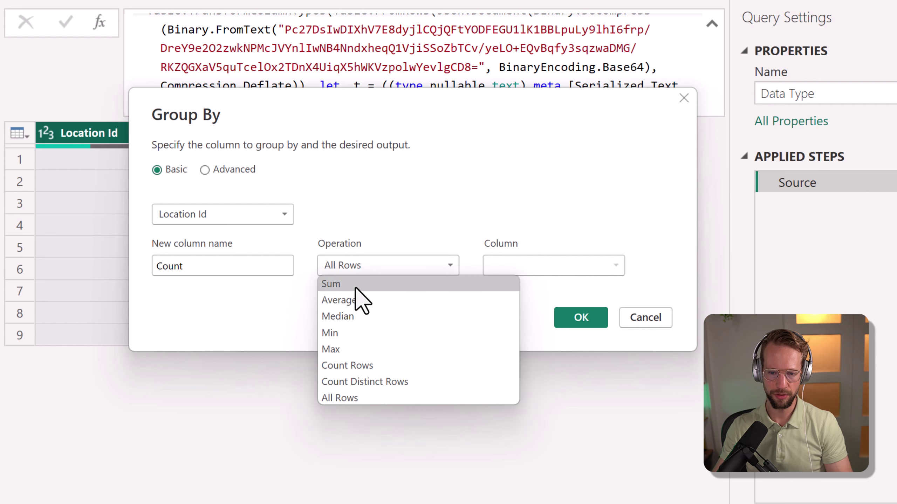
{"action": "left_click", "coordinate": [348, 367]}
Add an All Rows aggregation named Details beside Count using the advanced Group By options, and apply the grouping
{"action": "left_click", "coordinate": [230, 170]}
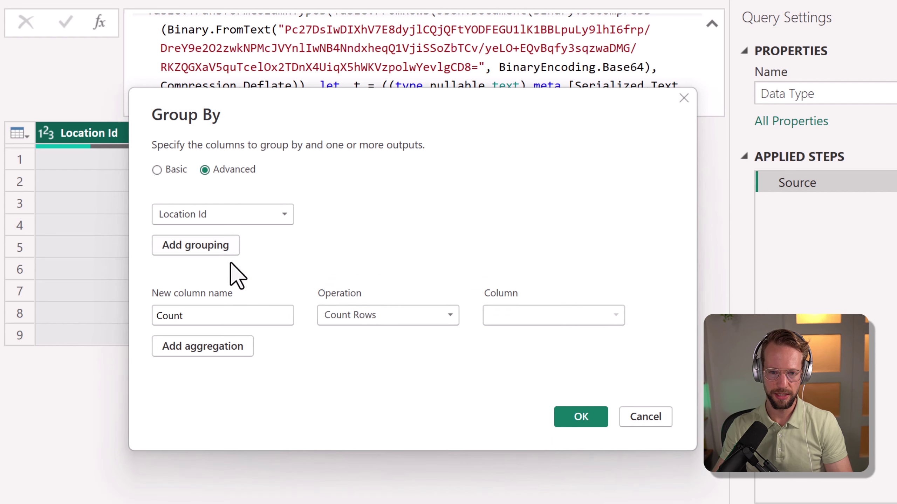
{"action": "left_click", "coordinate": [223, 347]}
{"action": "left_click", "coordinate": [390, 344]}
{"action": "left_click", "coordinate": [360, 473]}
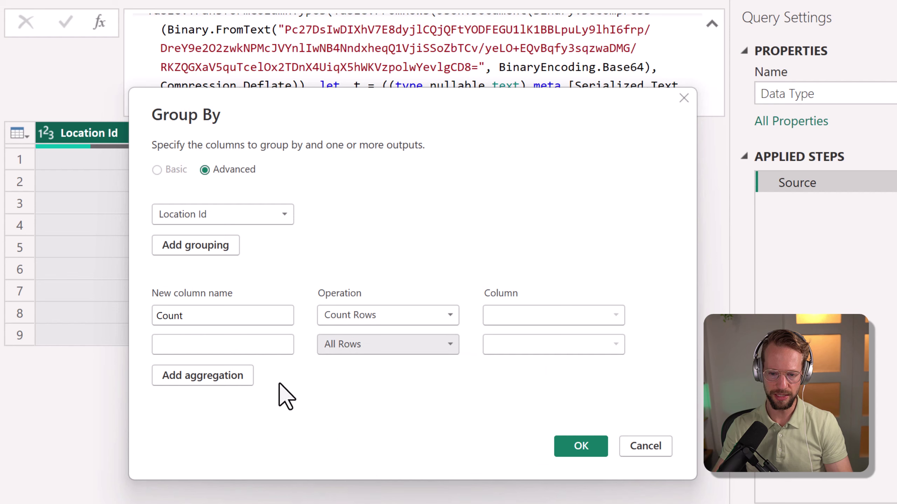
{"action": "left_click", "coordinate": [240, 342]}
{"action": "type", "text": "Details"}
{"action": "key", "text": "Return"}
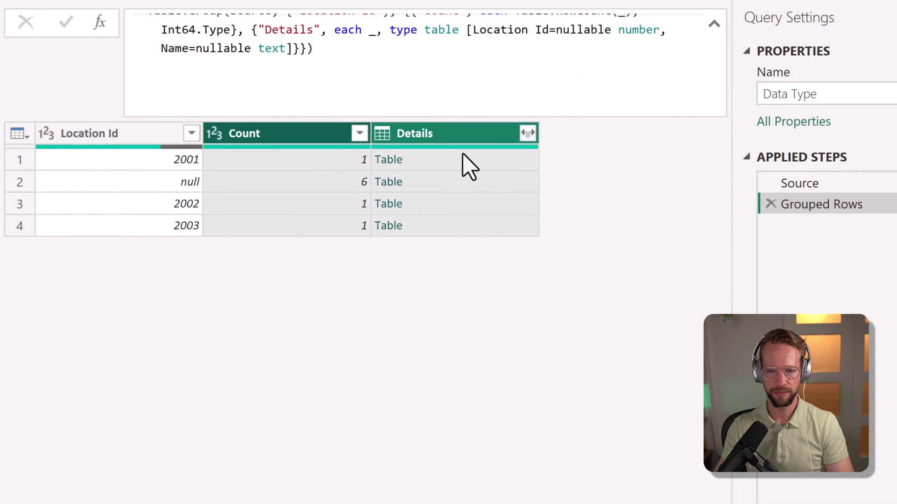
Preview the nested Details table of each Location Id group, enlarging the preview area to examine the null group's rows
{"action": "left_click", "coordinate": [446, 169]}
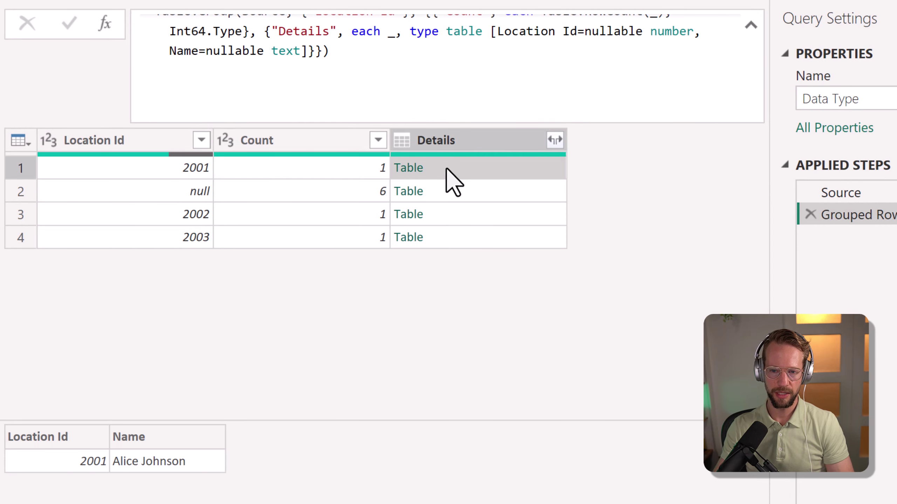
{"action": "left_click", "coordinate": [477, 193]}
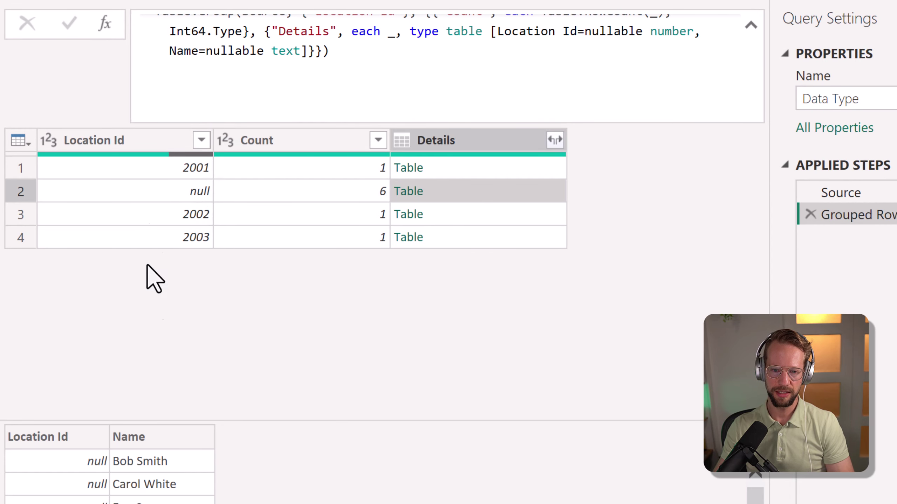
{"action": "left_click_drag", "start_coordinate": [194, 424], "coordinate": [196, 330]}
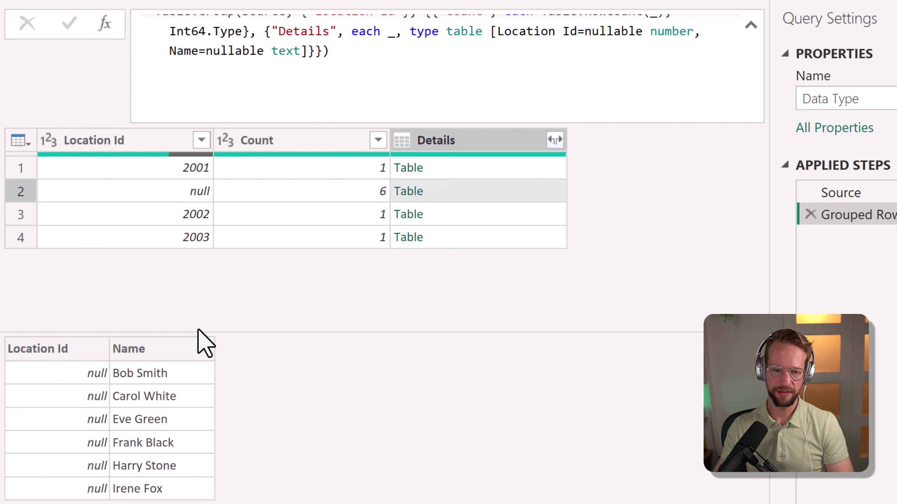
{"action": "left_click", "coordinate": [473, 217]}
{"action": "left_click", "coordinate": [461, 233]}
Add GroupKind.Local as the fourth argument of the Table.Group formula and apply it
{"action": "scroll", "coordinate": [445, 72], "scroll_direction": "up", "scroll_amount": 1}
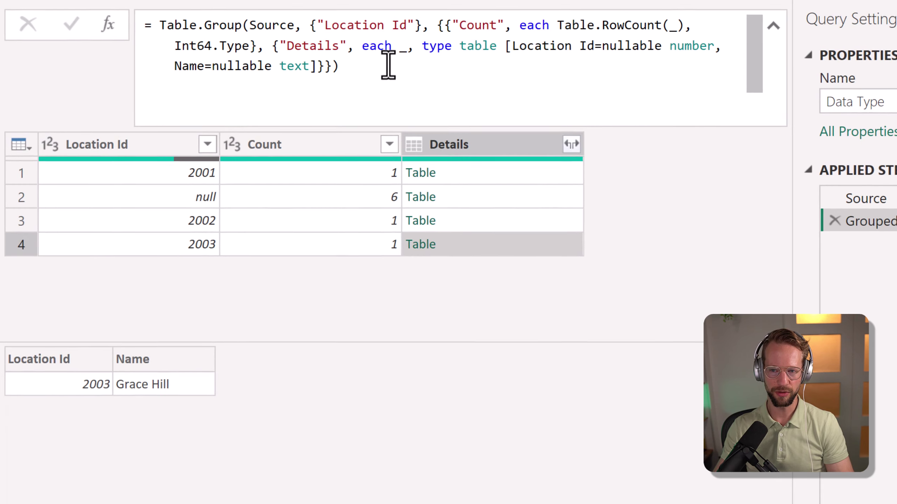
{"action": "left_click", "coordinate": [383, 74]}
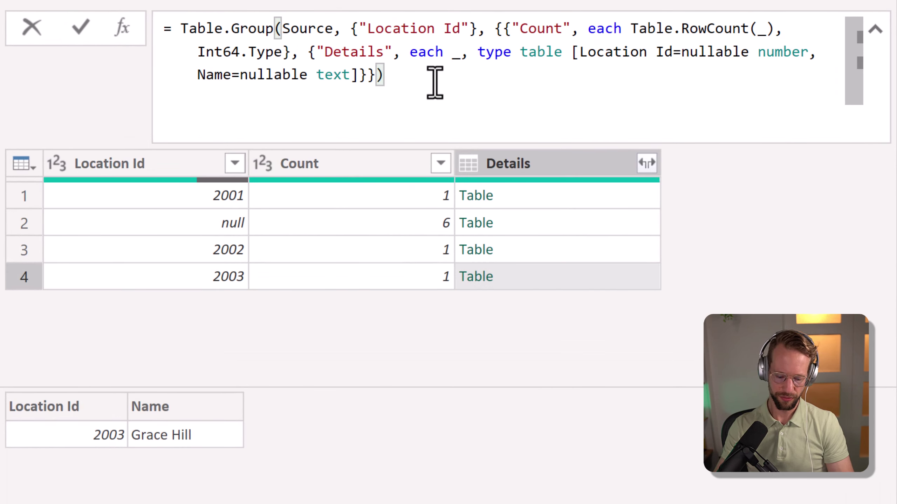
{"action": "key", "text": "BackSpace"}
{"action": "type", "text": ", "}
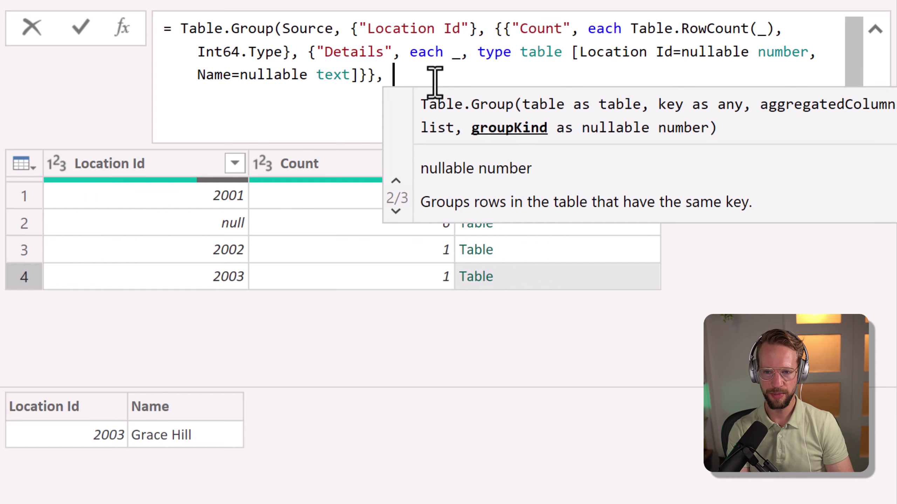
{"action": "type", "text": "Group"}
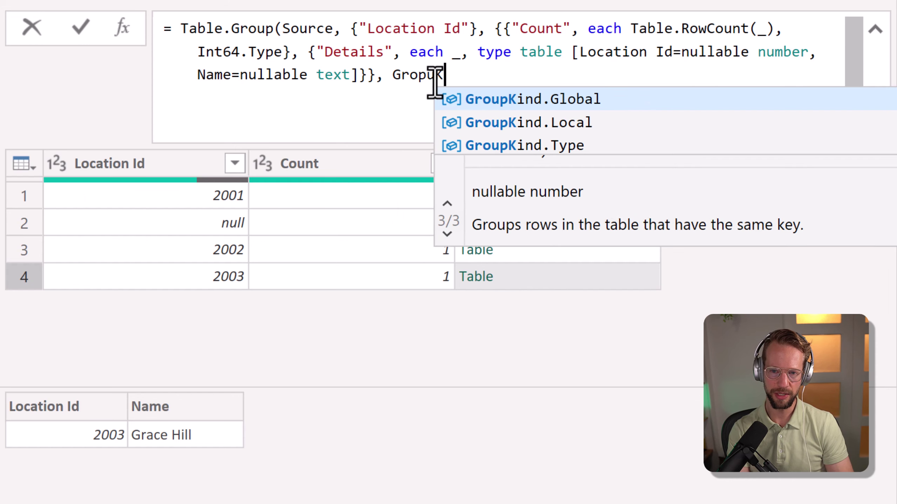
{"action": "key", "text": "Down"}
{"action": "key", "text": "Tab"}
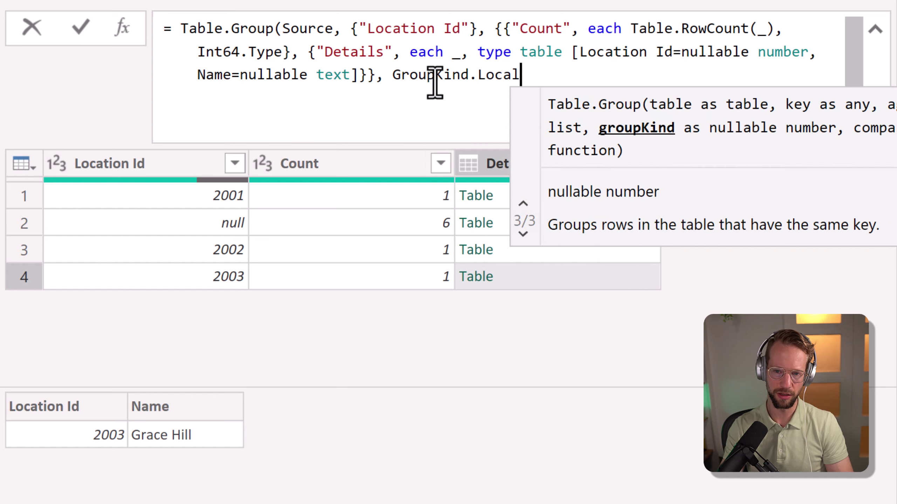
{"action": "type", "text": ")"}
{"action": "key", "text": "Return"}
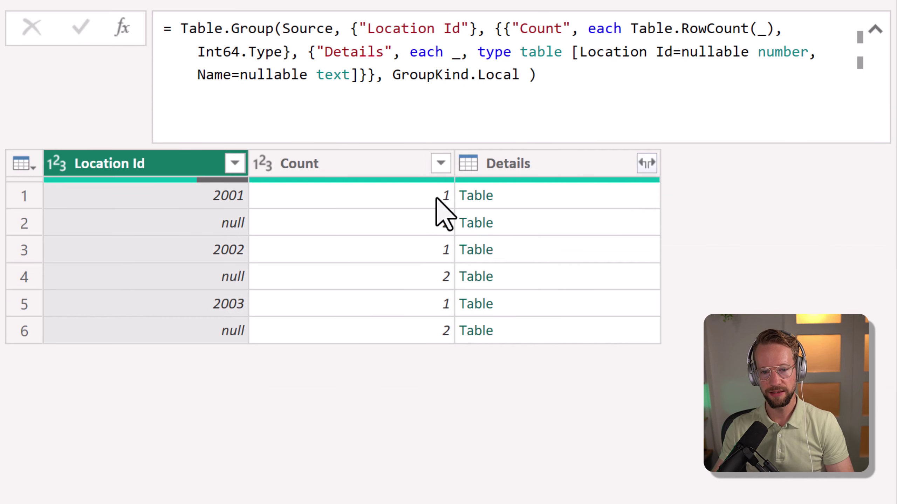
Preview the nested Details tables of the first two groups and examine the Location Id and Name rows in the Source step
{"action": "left_click", "coordinate": [545, 204]}
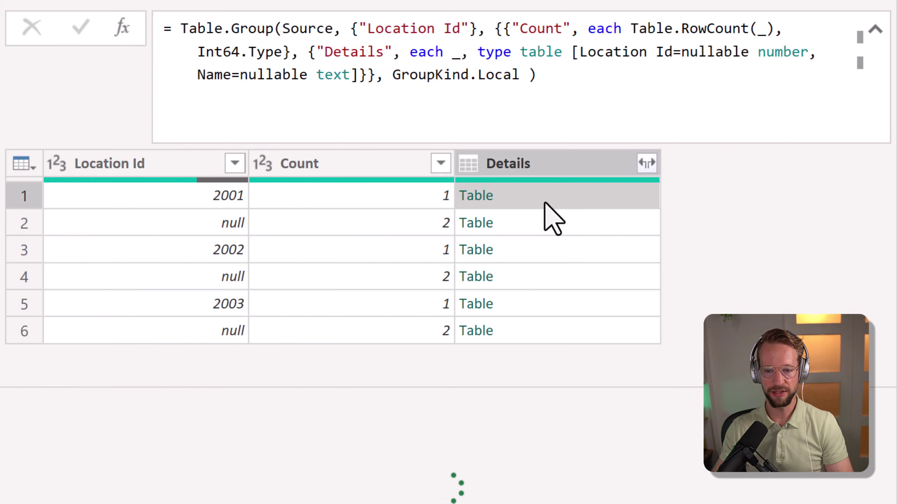
{"action": "left_click", "coordinate": [534, 222]}
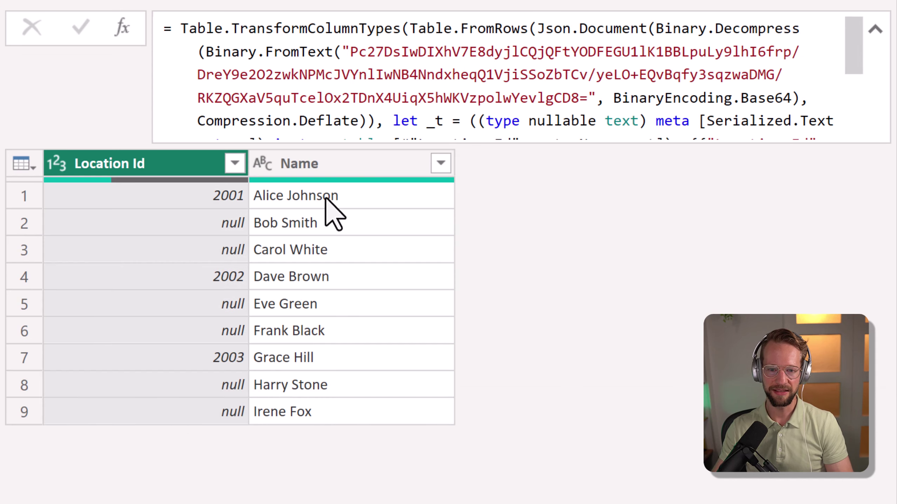
{"action": "left_click", "coordinate": [298, 225]}
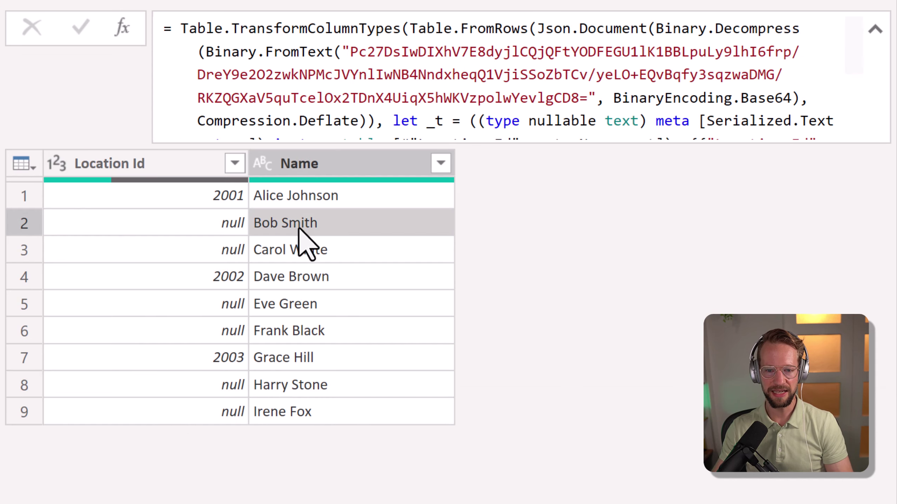
{"action": "left_click", "coordinate": [302, 248]}
{"action": "left_click_drag", "start_coordinate": [356, 385], "coordinate": [366, 459]}
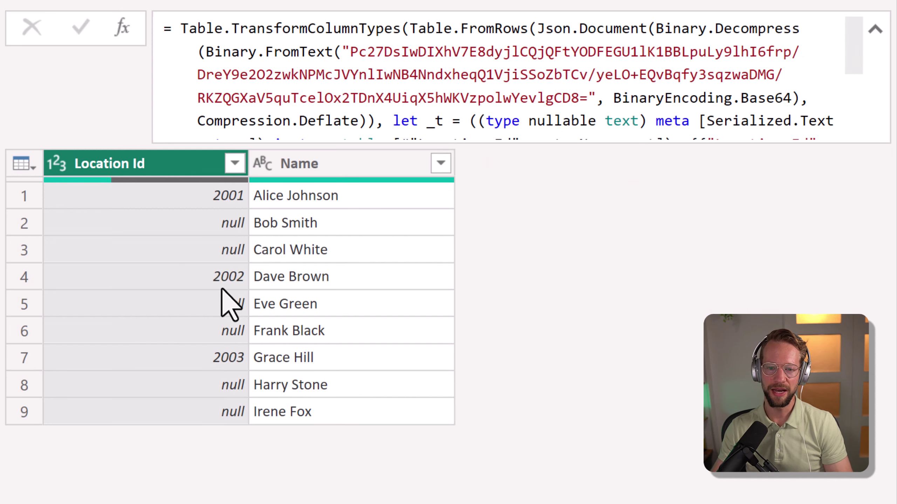
{"action": "left_click", "coordinate": [227, 196]}
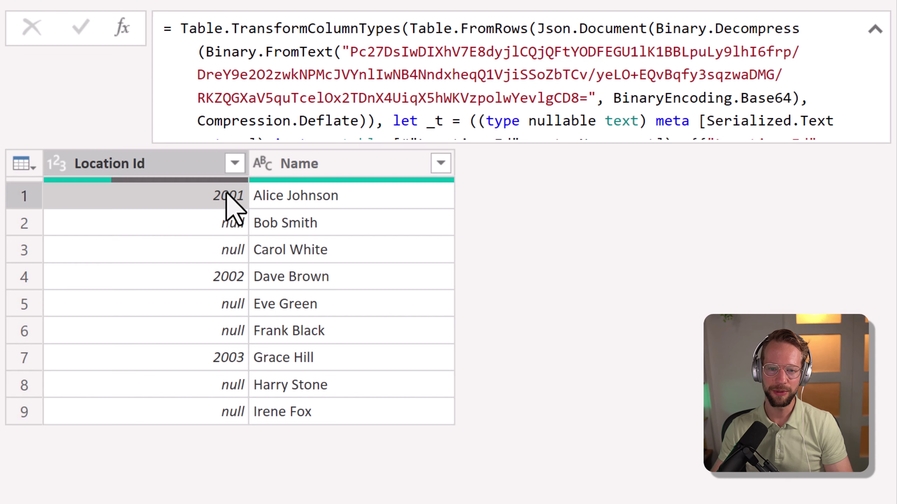
{"action": "left_click", "coordinate": [217, 278]}
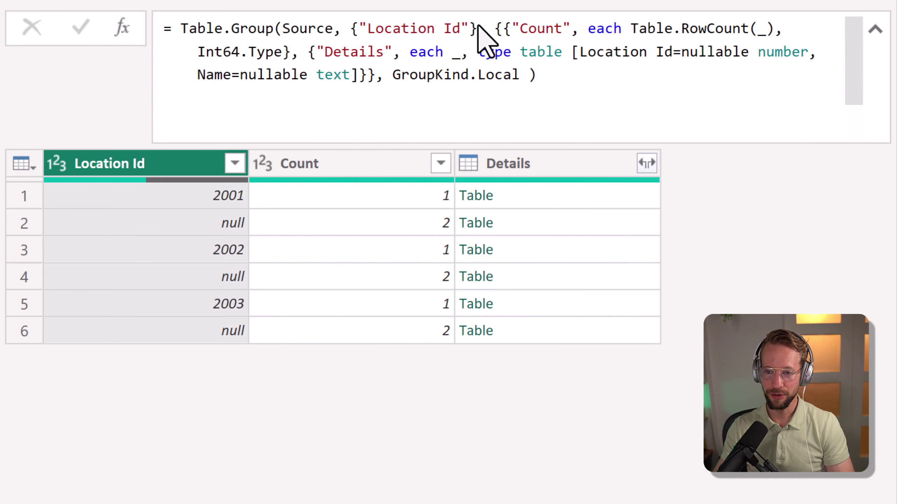
Add the comparer function (x, y) => y[Location Id] is number after GroupKind.Local in the Grouped Rows formula
{"action": "left_click", "coordinate": [593, 81]}
{"action": "key", "text": "BackSpace"}
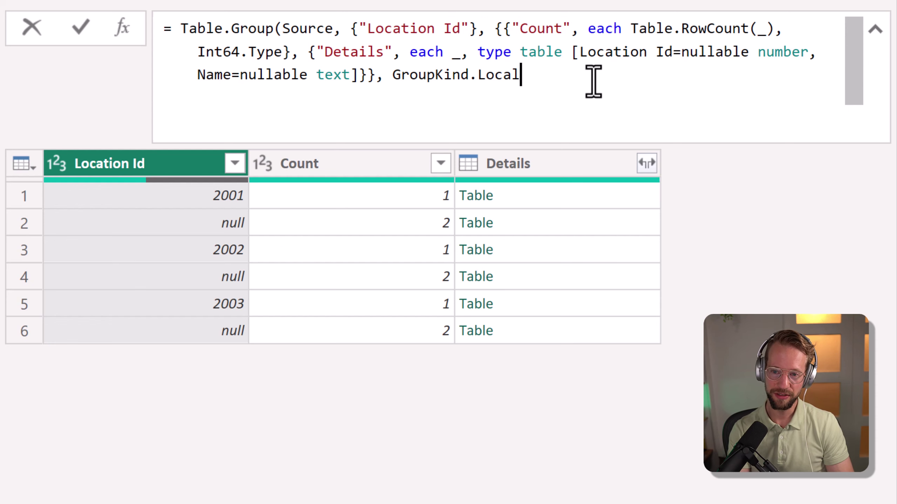
{"action": "type", "text": ","}
{"action": "key", "text": "shift+Return"}
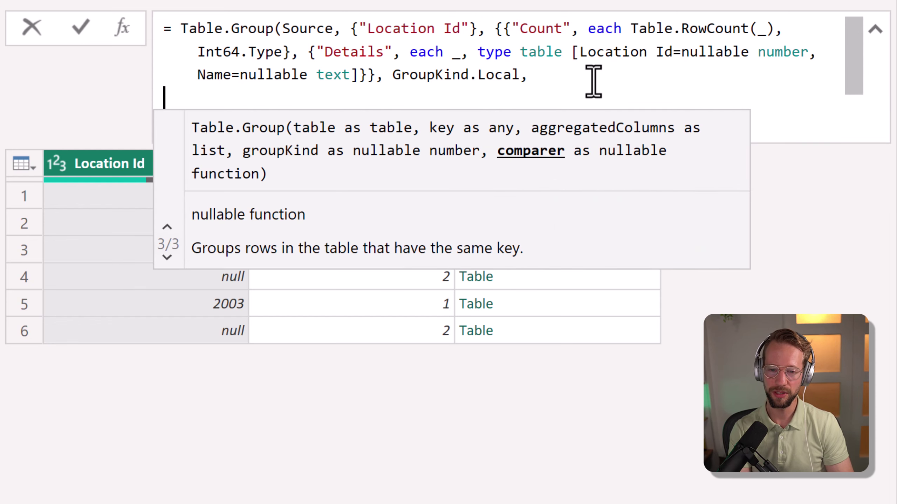
{"action": "type", "text": "(x, y)"}
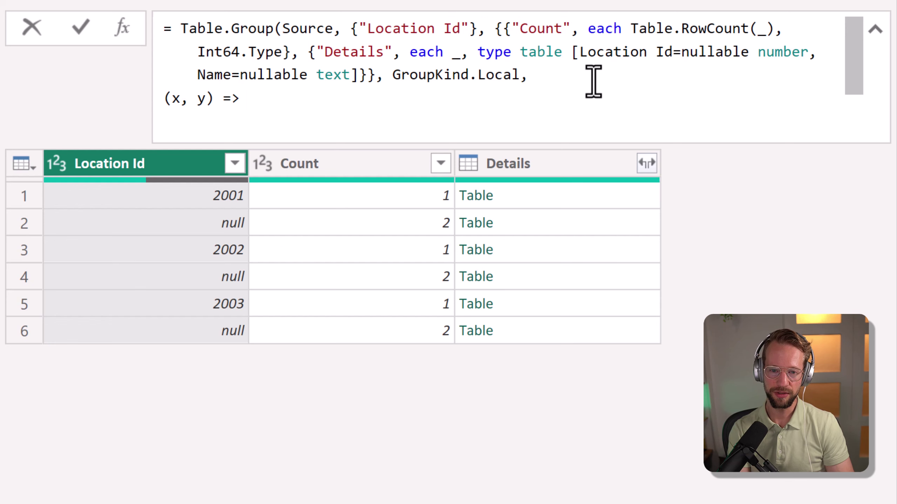
{"action": "type", "text": "=> y"}
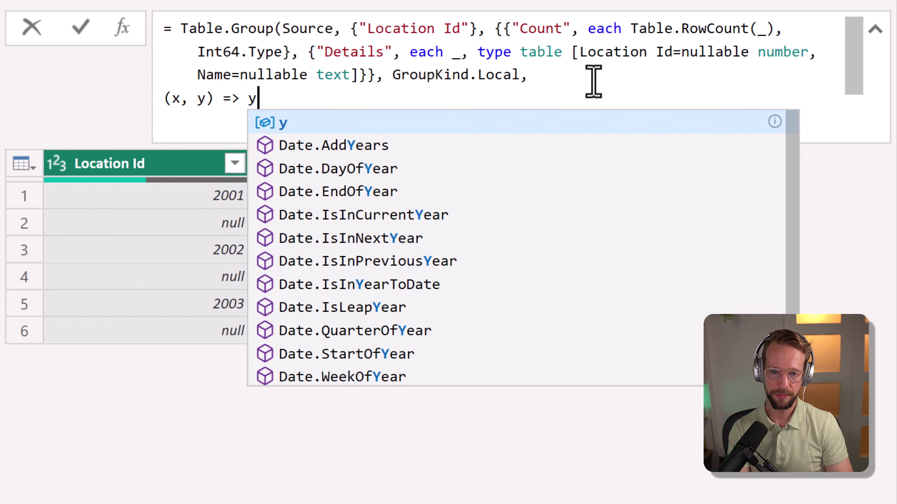
{"action": "type", "text": "[Location"}
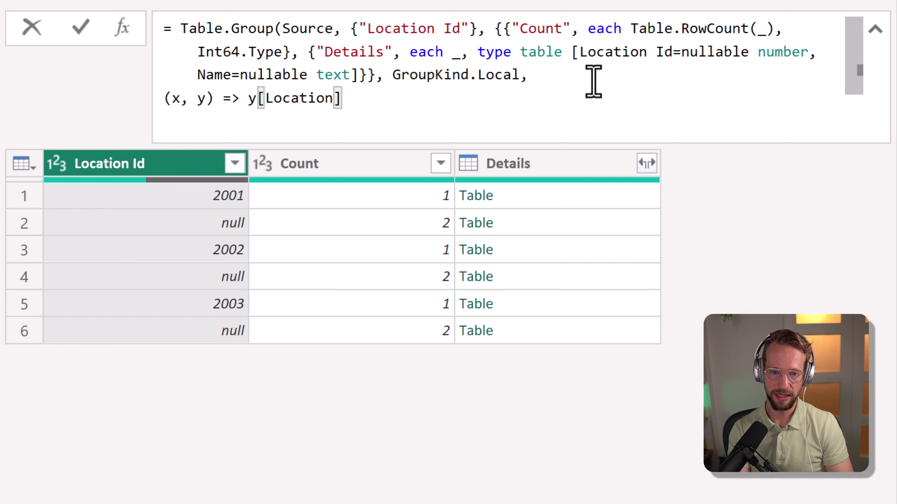
{"action": "type", "text": " Id] is numb"}
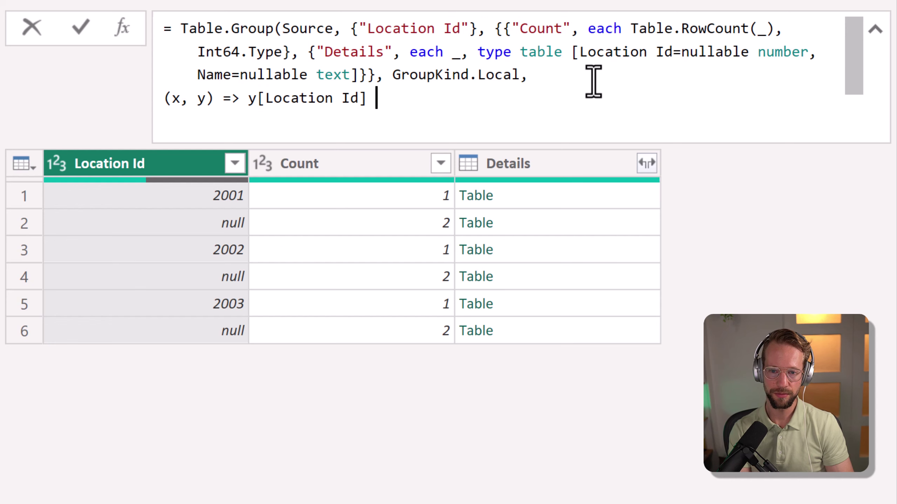
{"action": "type", "text": "er"}
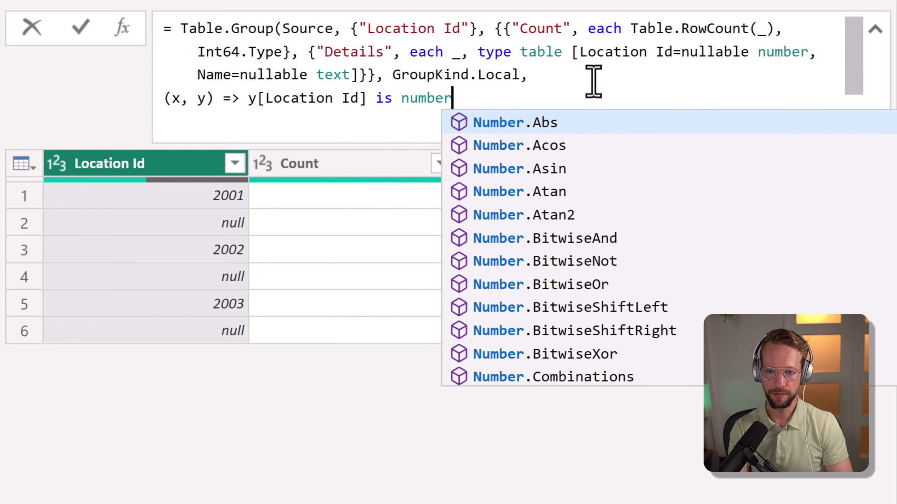
{"action": "key", "text": "Escape"}
Wrap the comparer's y[Location Id] is number test in Number.From( ), close the Table.Group call, and apply the formula
{"action": "left_click", "coordinate": [249, 102]}
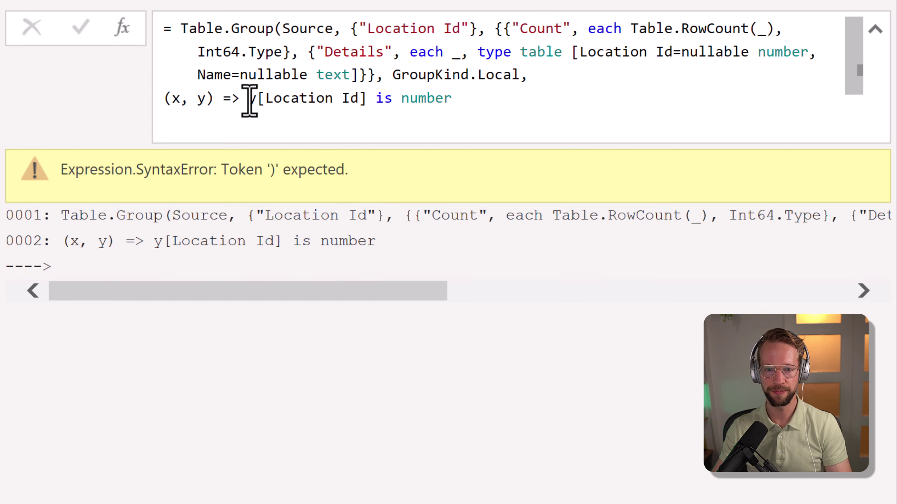
{"action": "left_click", "coordinate": [250, 100]}
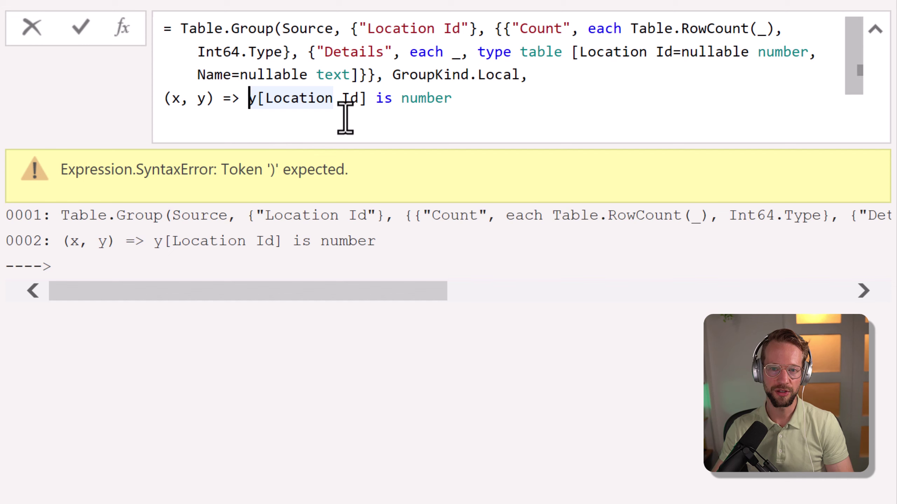
{"action": "left_click", "coordinate": [452, 100], "text": "shift"}
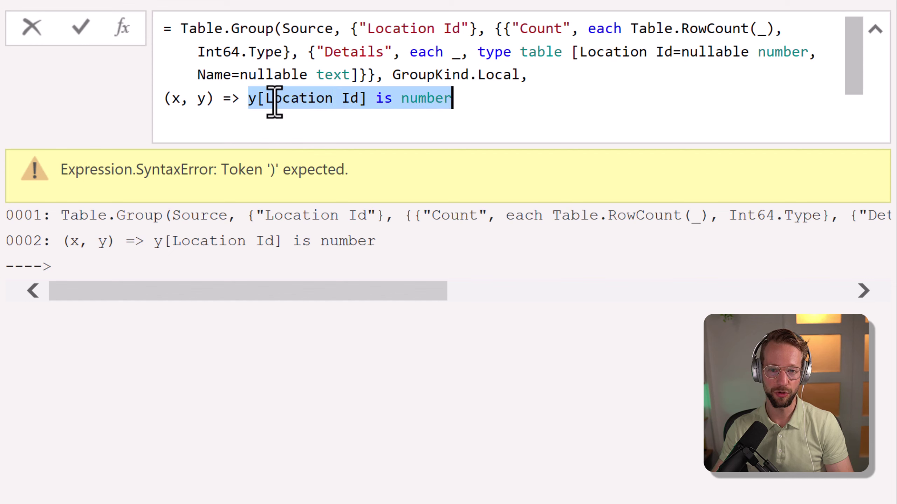
{"action": "left_click", "coordinate": [252, 101]}
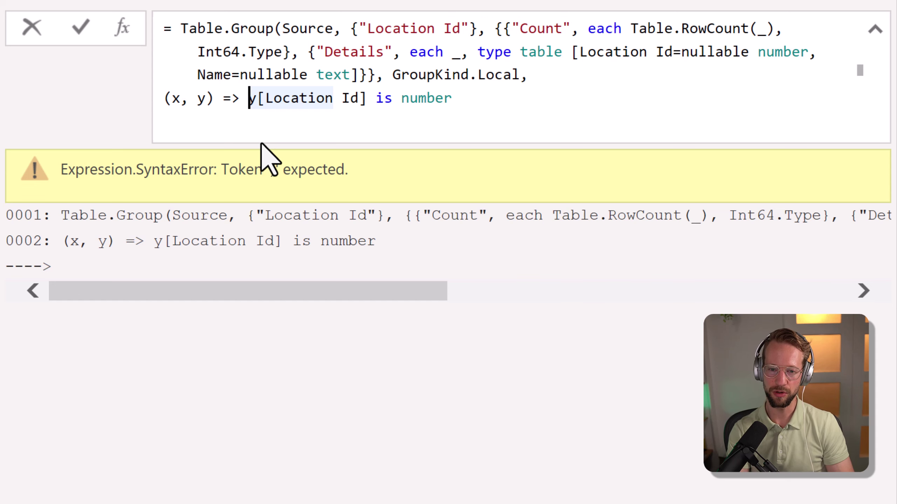
{"action": "type", "text": "Number.From"}
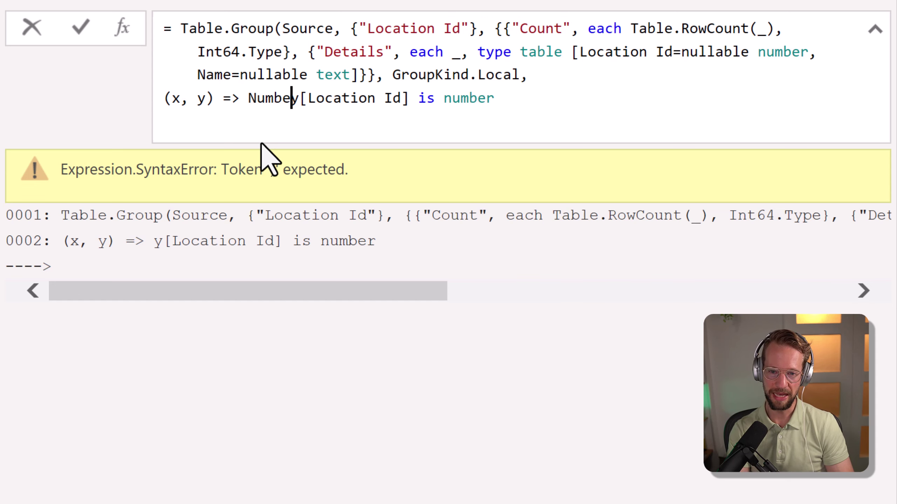
{"action": "type", "text": "("}
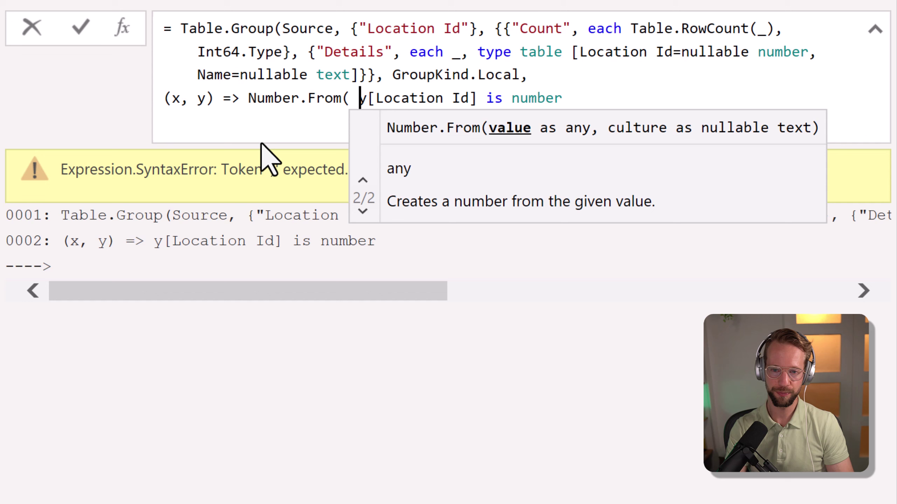
{"action": "left_click", "coordinate": [644, 110]}
{"action": "type", "text": ") )"}
{"action": "key", "text": "Return"}
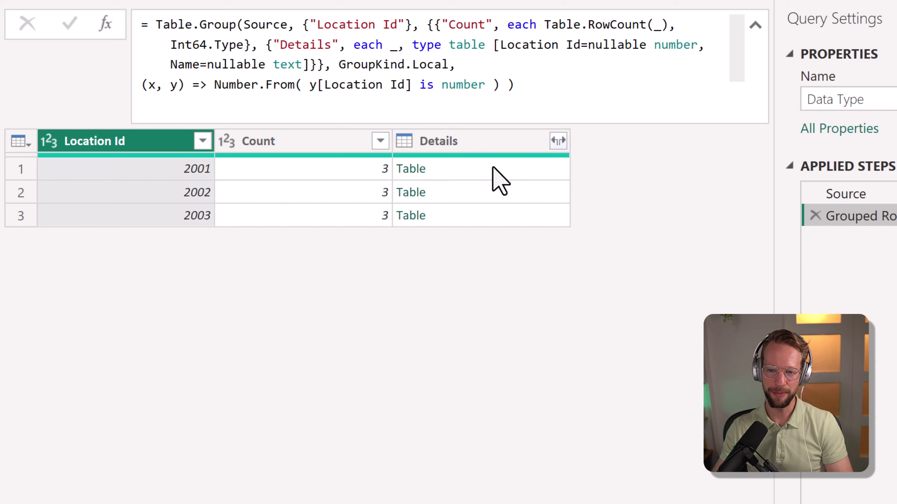
Preview the nested Details tables of the 2001, 2002 and 2003 groups to examine their rows
{"action": "left_click", "coordinate": [486, 169]}
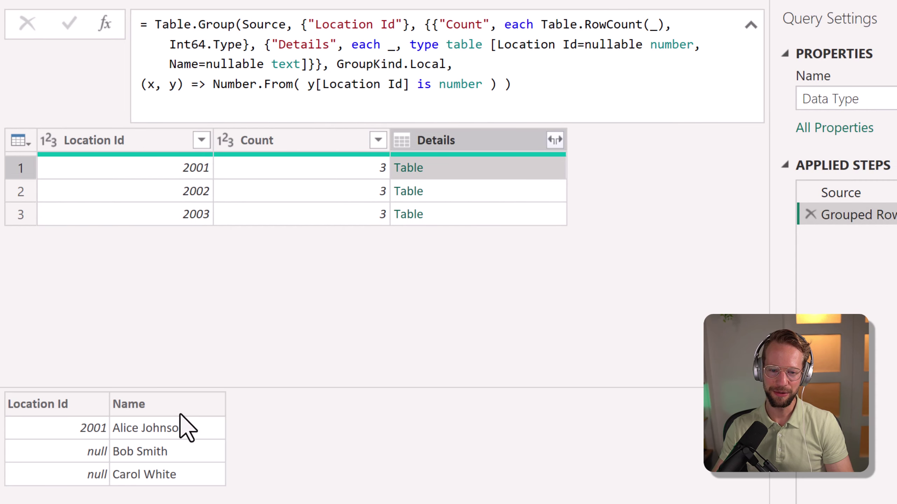
{"action": "left_click", "coordinate": [456, 195]}
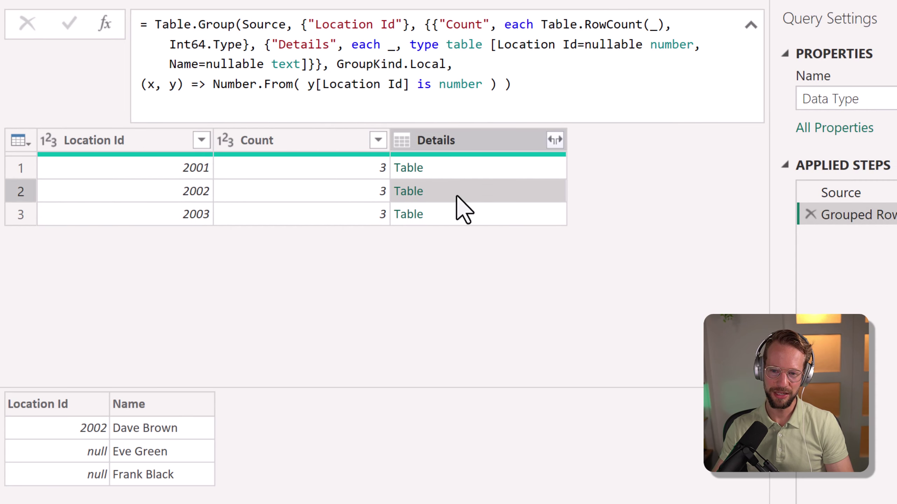
{"action": "left_click", "coordinate": [453, 216]}
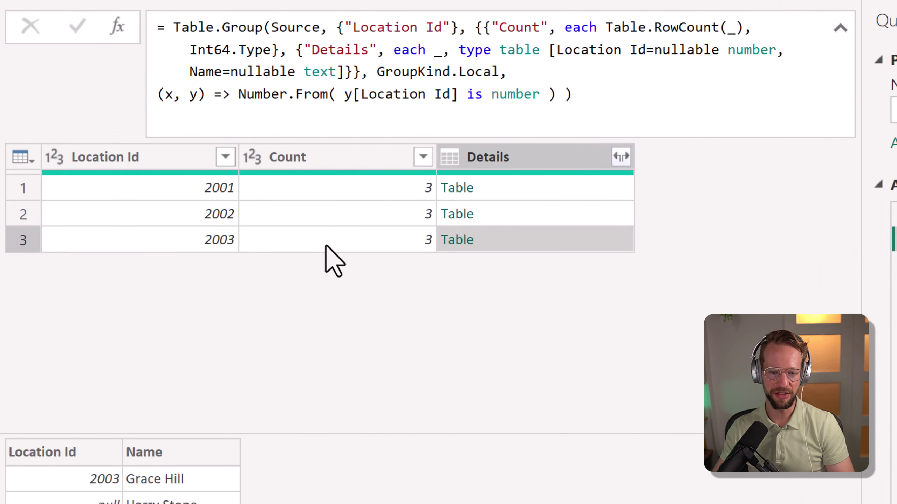
Start a third aggregation named "Names" after Details in the aggregated columns list of the Table.Group formula
{"action": "left_click", "coordinate": [354, 71]}
{"action": "type", "text": ", \""}
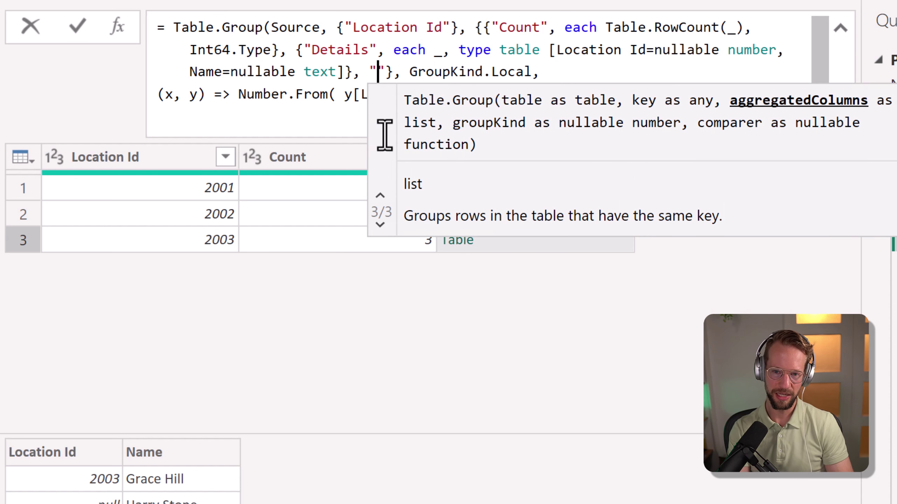
{"action": "key", "text": "BackSpace"}
{"action": "type", "text": "{\"N"}
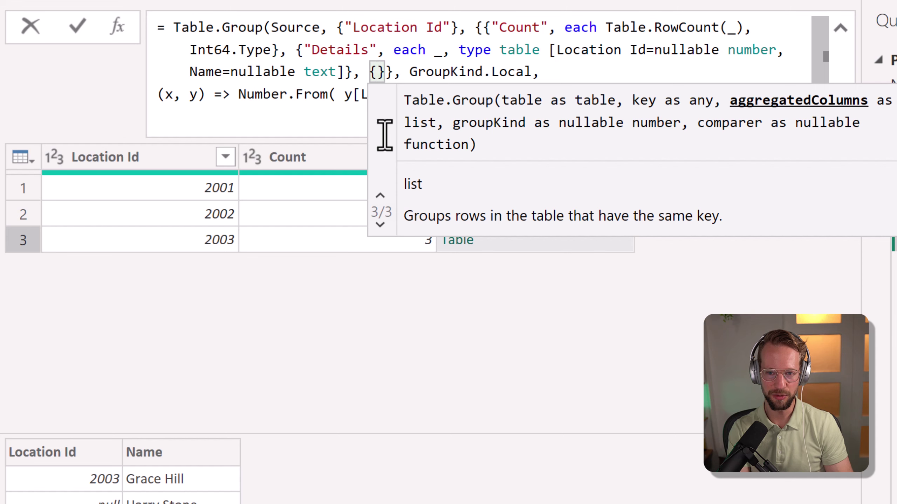
{"action": "type", "text": "Ame"}
{"action": "key", "text": "BackSpace"}
{"action": "key", "text": "BackSpace"}
{"action": "key", "text": "BackSpace"}
{"action": "type", "text": "ames\", "}
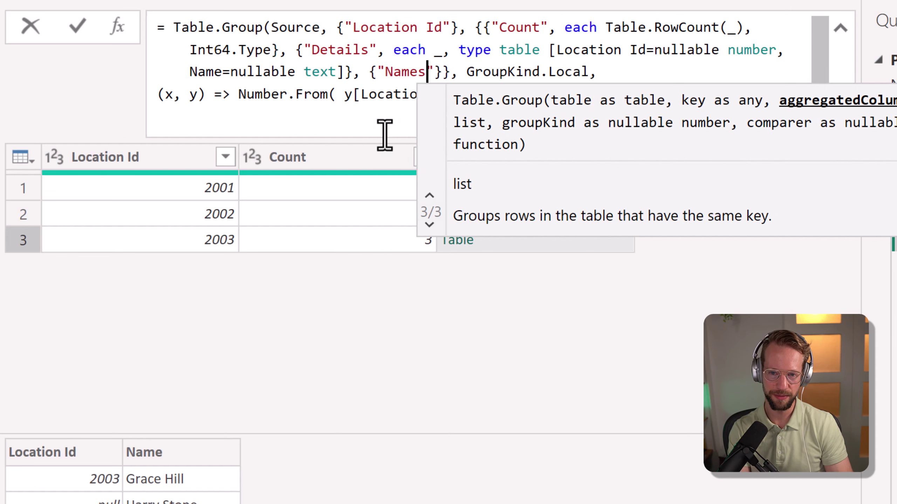
Define the Names aggregation as each Text.Combine with _[Name] as its list of texts
{"action": "type", "text": "each Text."}
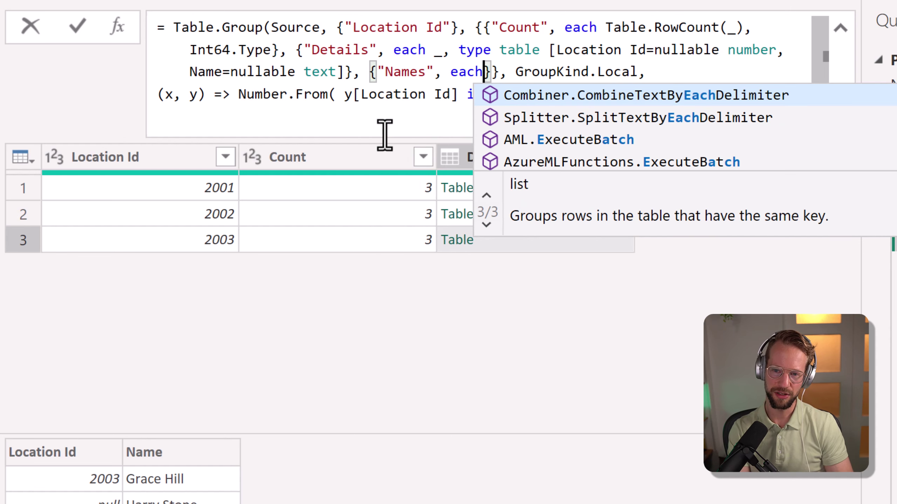
{"action": "type", "text": "Combi"}
{"action": "key", "text": "Tab"}
{"action": "type", "text": "( "}
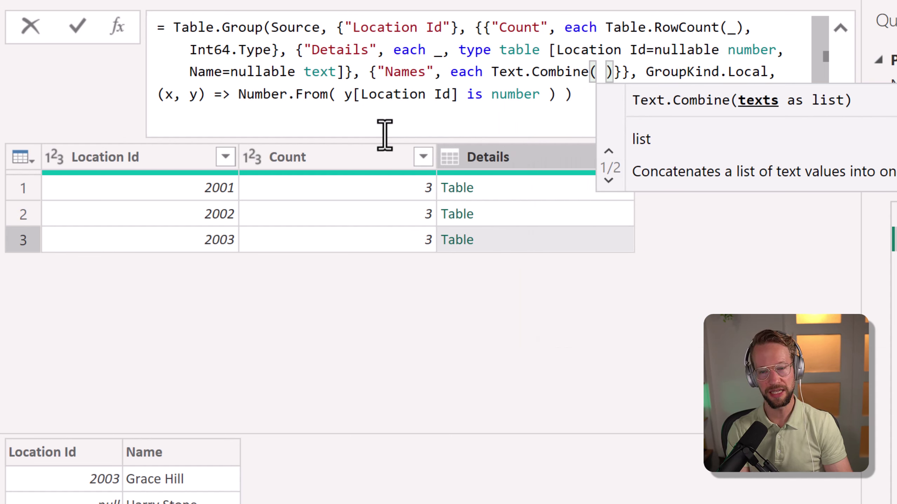
{"action": "type", "text": "_"}
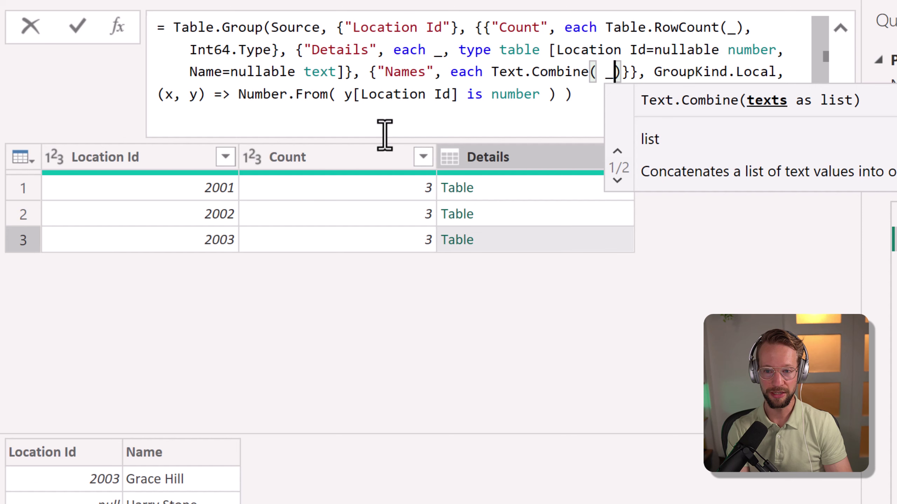
{"action": "type", "text": "[Name]"}
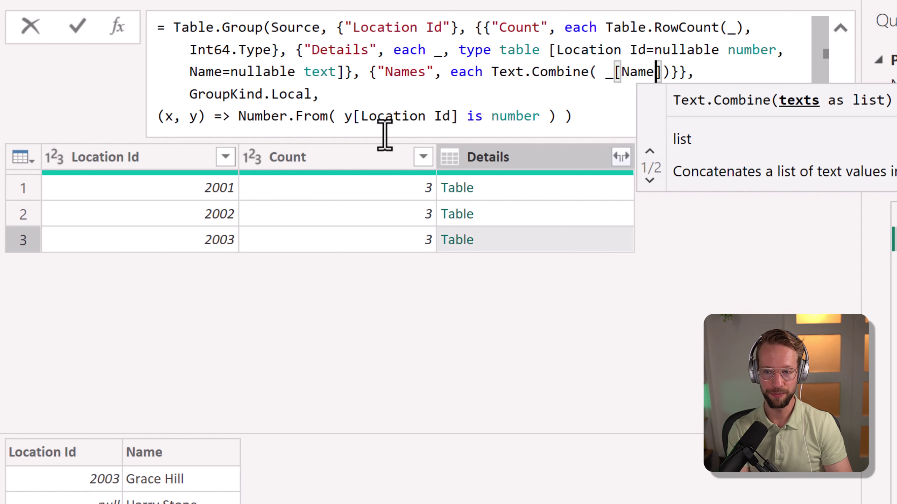
Add ", " as the Text.Combine separator in the Names aggregation and apply the formula
{"action": "type", "text": ", \","}
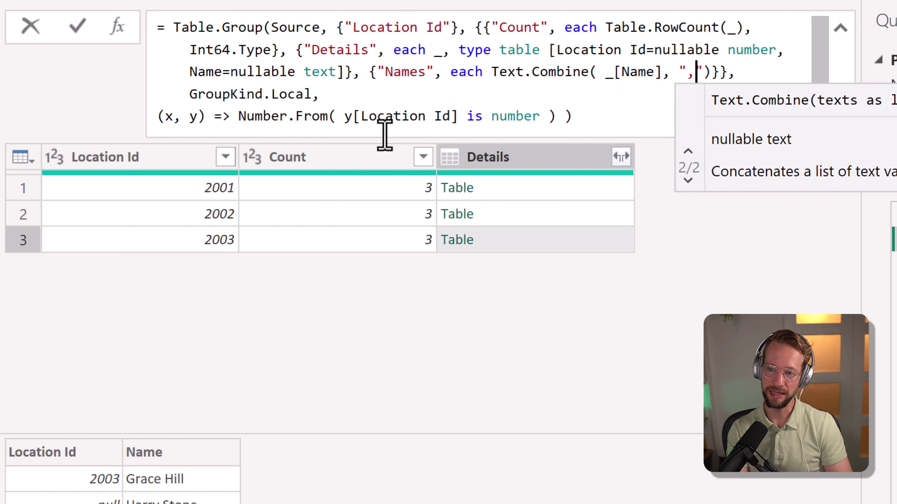
{"action": "type", "text": " \""}
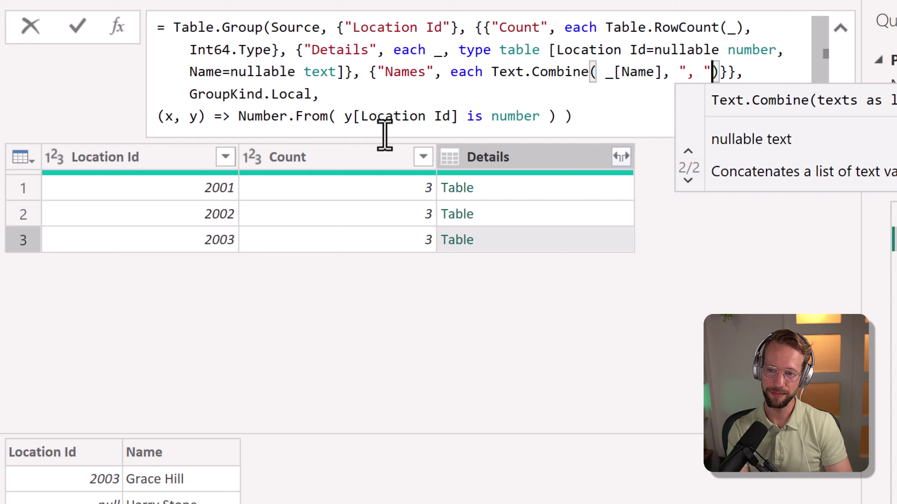
{"action": "type", "text": ")"}
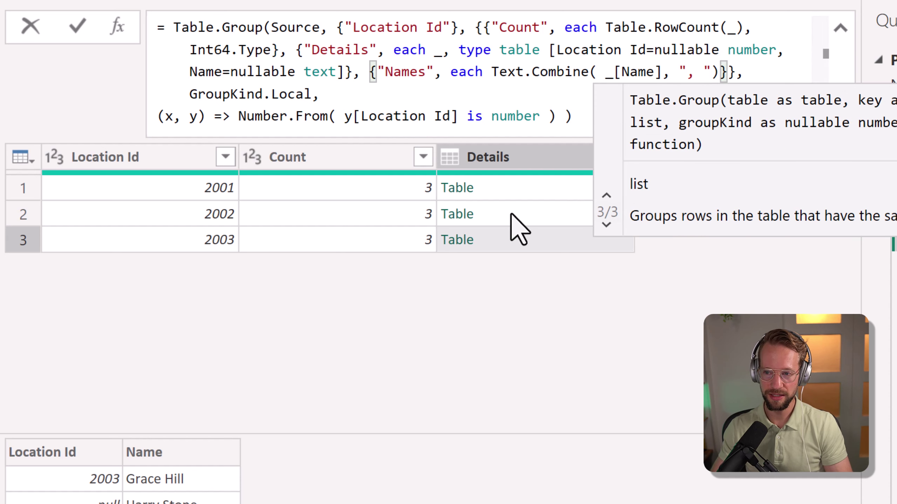
{"action": "key", "text": "Right"}
{"action": "key", "text": "Return"}
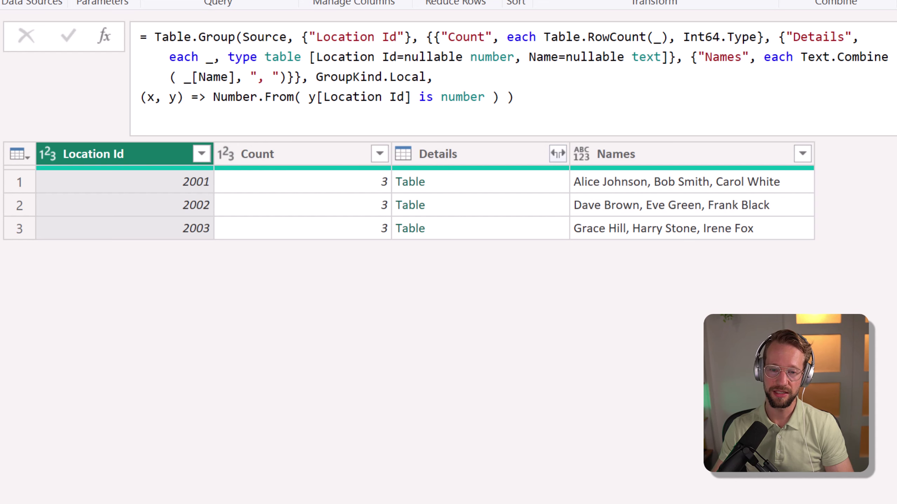
Replace the is number test on y[Location Id] in the comparer function with <> null
{"action": "left_click", "coordinate": [201, 182]}
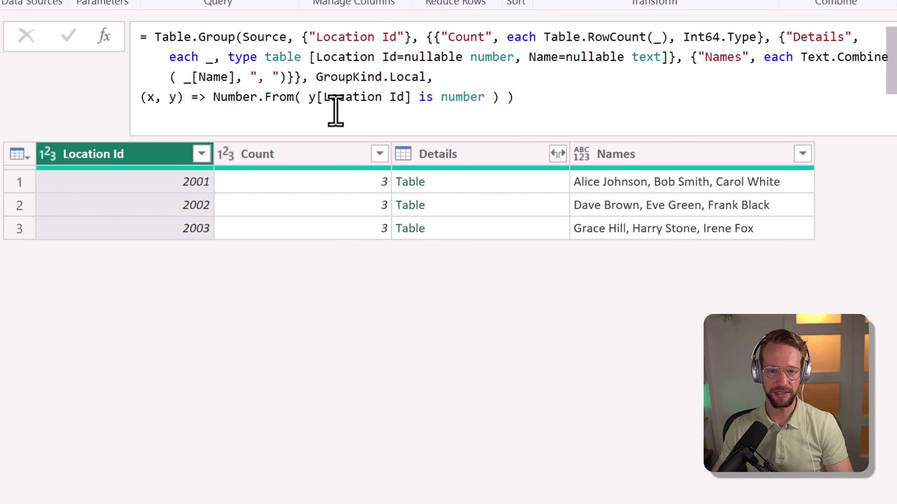
{"action": "left_click_drag", "start_coordinate": [416, 101], "coordinate": [486, 97]}
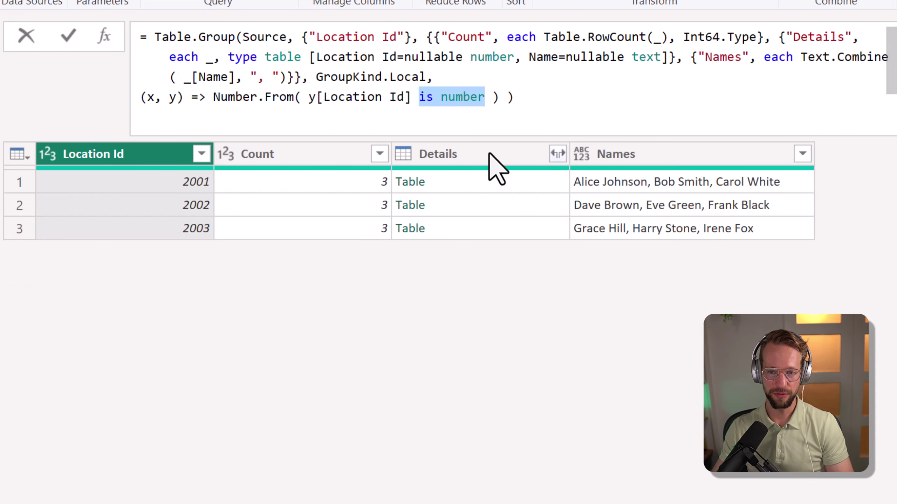
{"action": "type", "text": "<> null"}
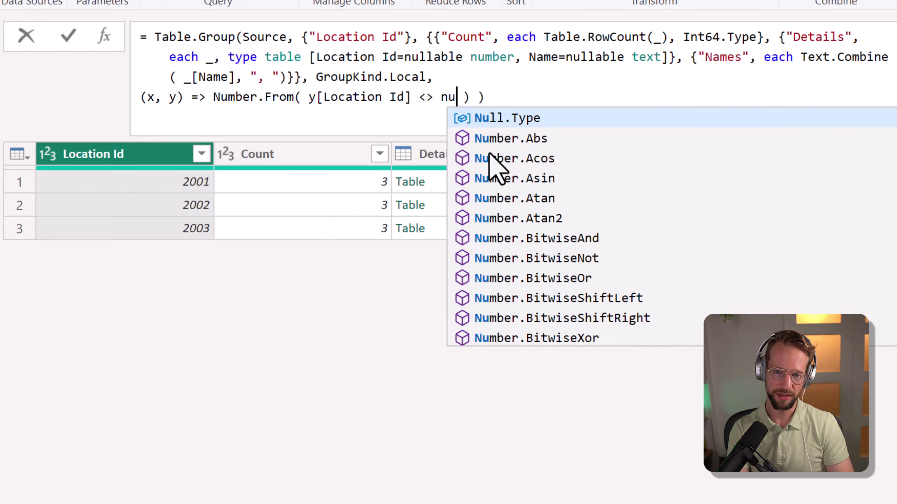